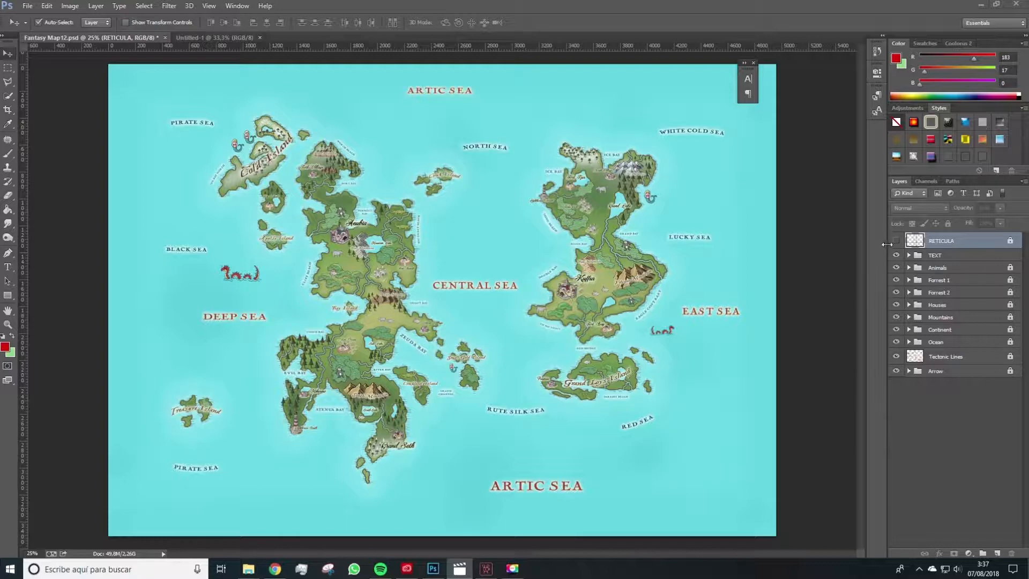
# Show the RETICULA grid layer and place two horizontal and two vertical guides near the map's upper-left edges
pyautogui.press('space')
pyautogui.click(896, 240)
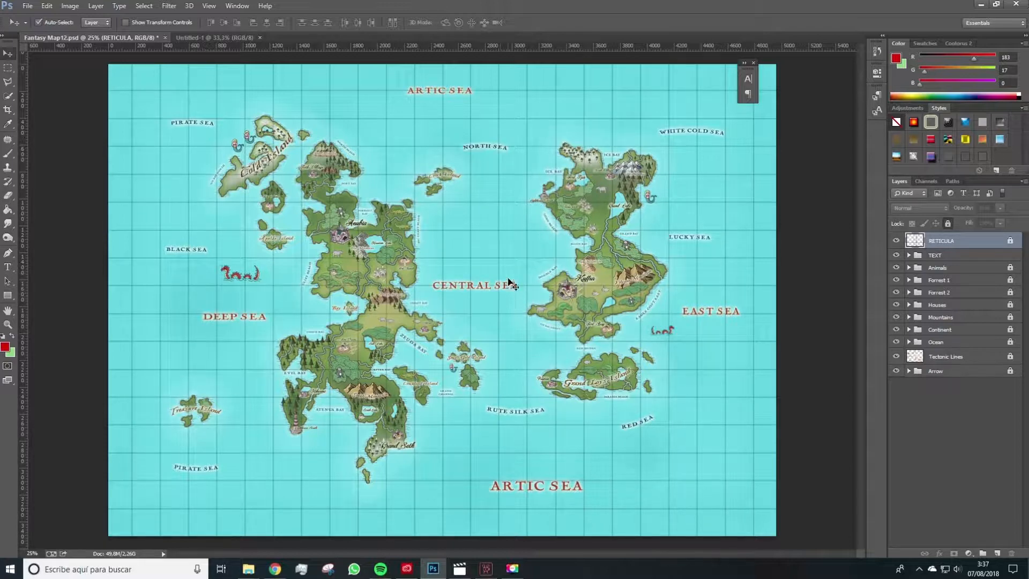
pyautogui.moveTo(430, 45); pyautogui.dragTo(418, 117)
pyautogui.moveTo(21, 287); pyautogui.dragTo(131, 276)
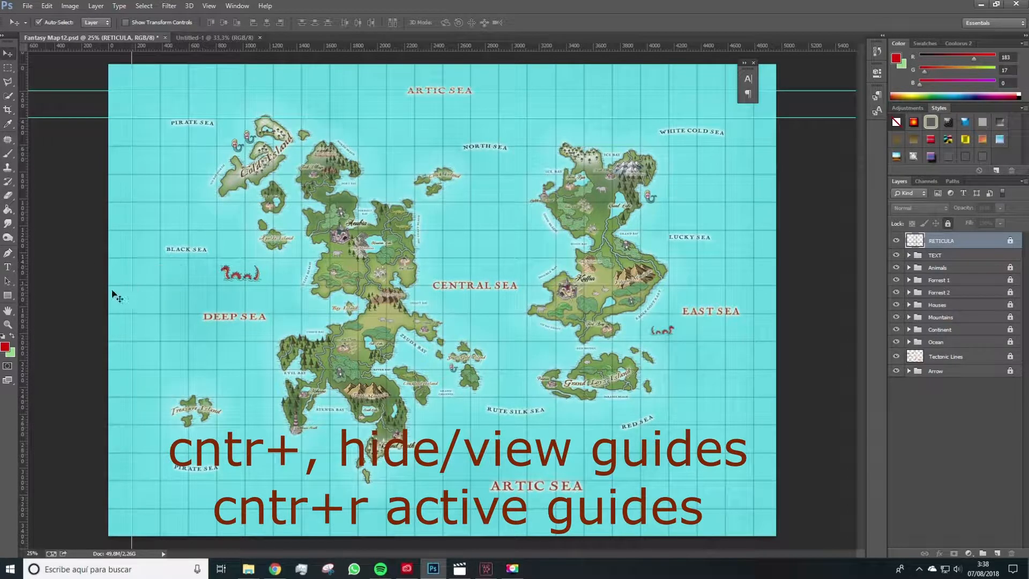
pyautogui.moveTo(21, 302); pyautogui.dragTo(161, 304)
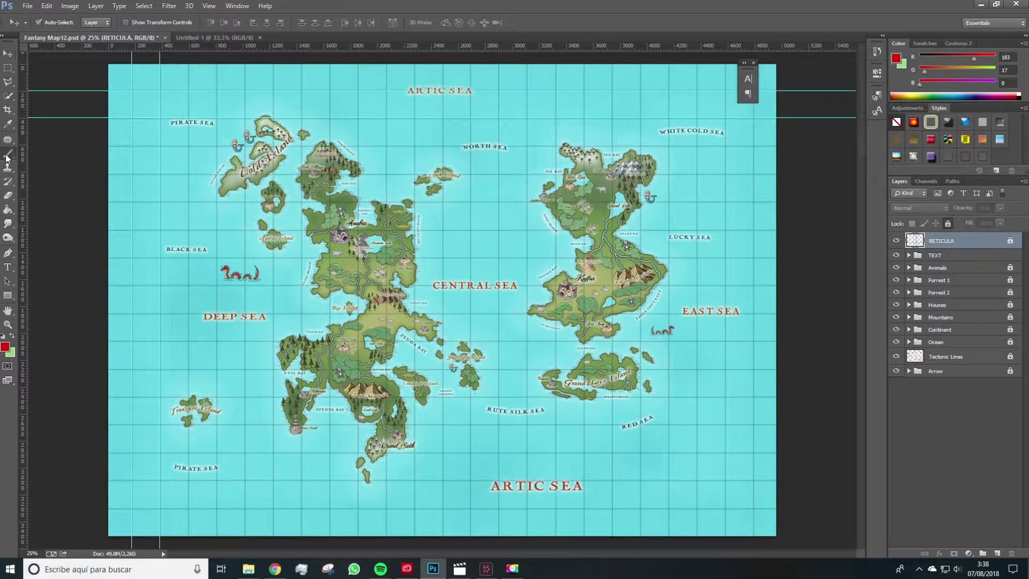
# Try painting straight red brush lines along the guides on a new layer, and delete that layer
pyautogui.click(7, 156)
pyautogui.click(997, 553)
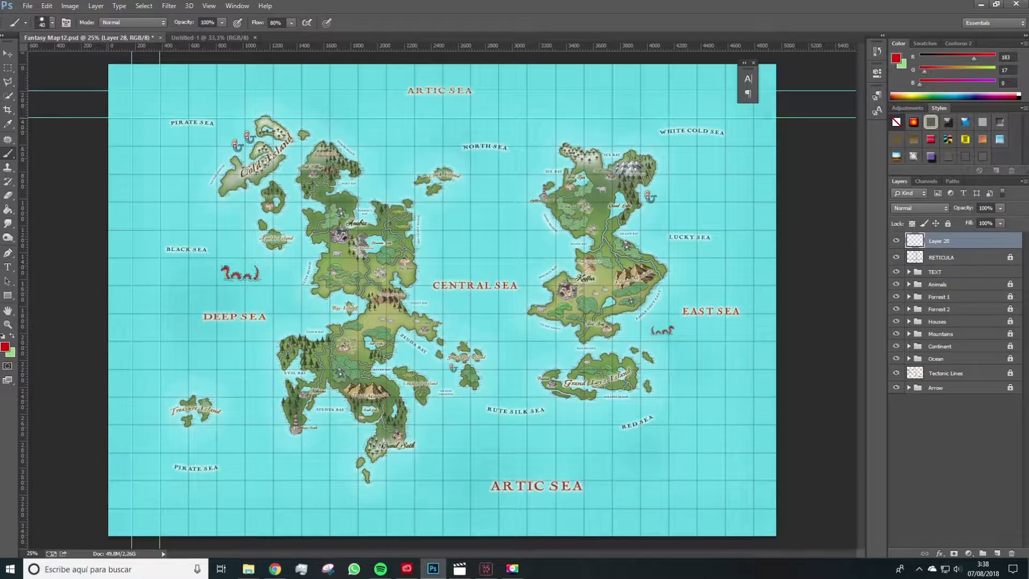
pyautogui.press('shift')
pyautogui.hotkey('ctrl', 'alt', 'z')
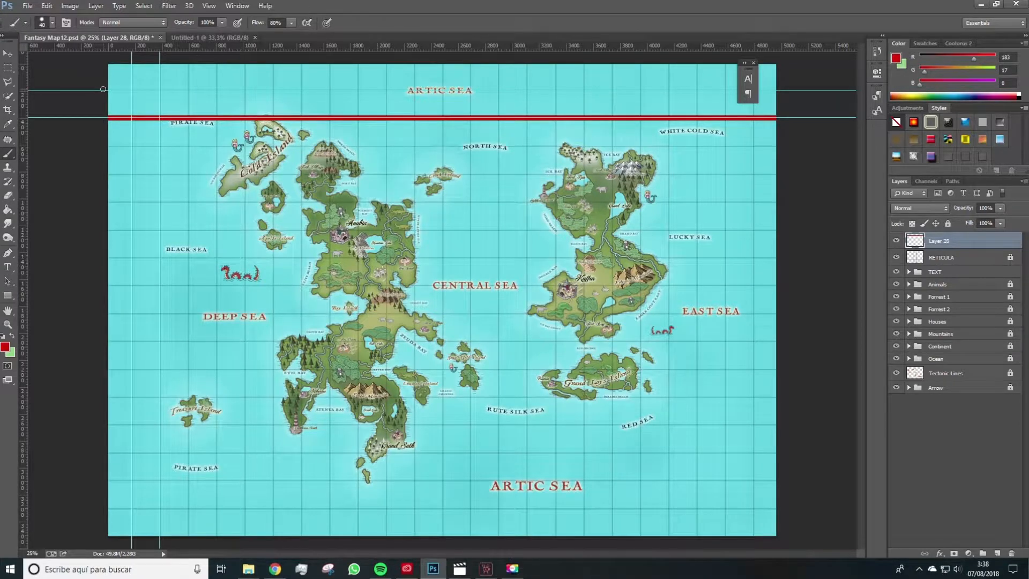
pyautogui.keyDown('shift'); pyautogui.click(778, 91); pyautogui.keyUp('shift')
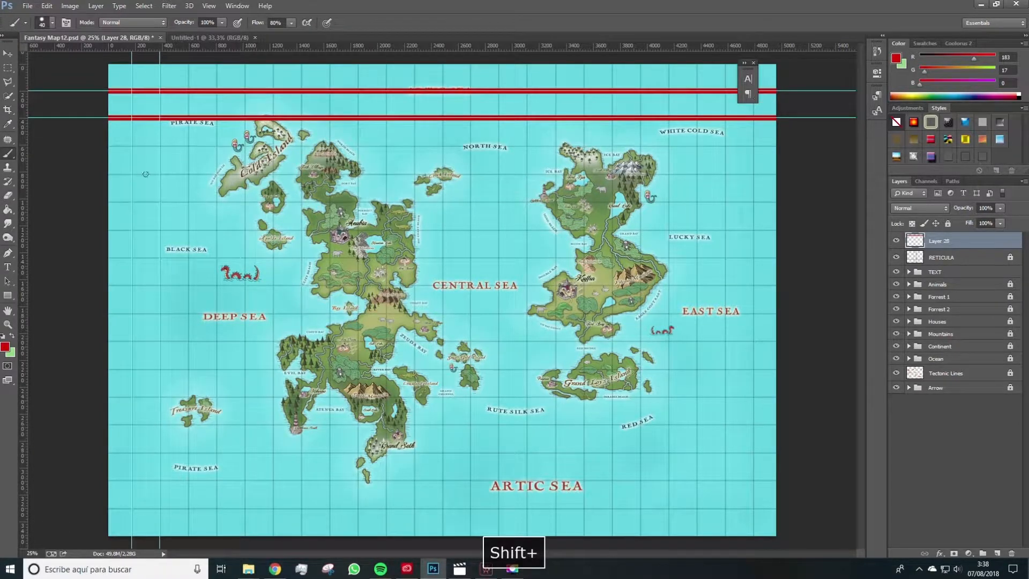
pyautogui.keyDown('shift'); pyautogui.click(130, 539); pyautogui.keyUp('shift')
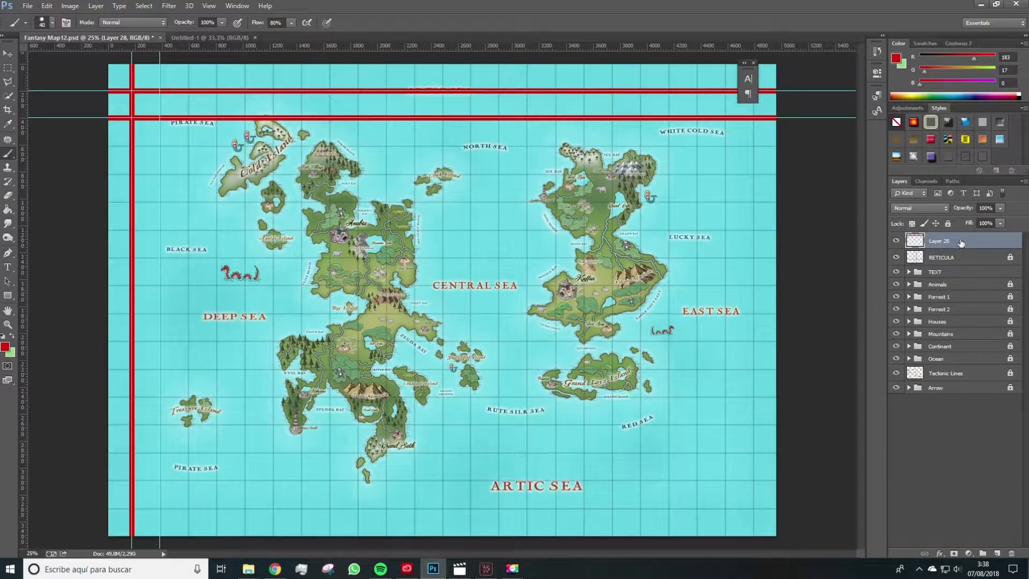
pyautogui.click(1015, 552)
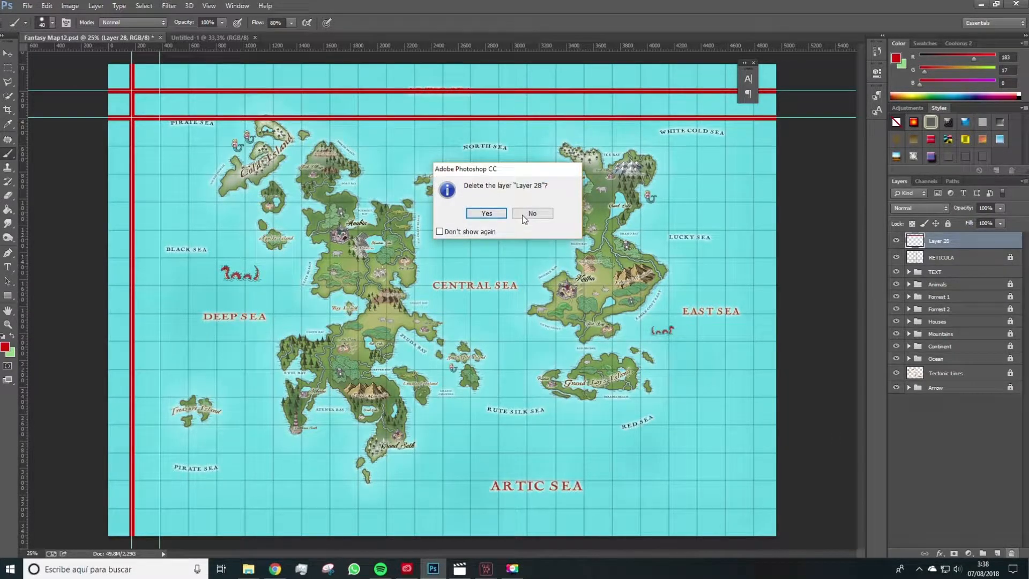
pyautogui.click(492, 211)
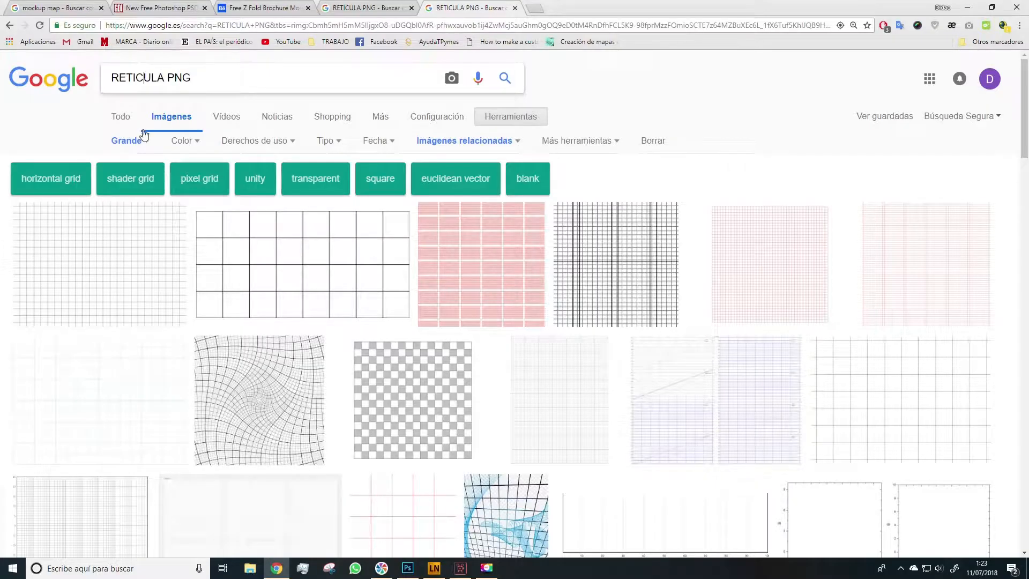
# Switch to Chrome and open the size filter of the RETICULA PNG image search
pyautogui.click(144, 141)
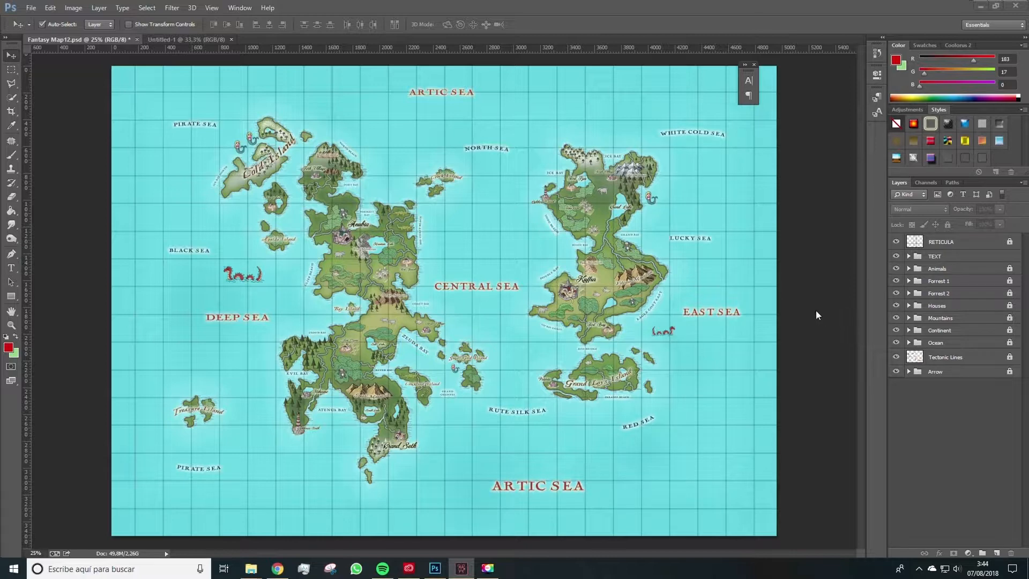
# Unlock the RETICULA layer, set its opacity to 22%, and place it between the Continent and Ocean groups
pyautogui.press('space')
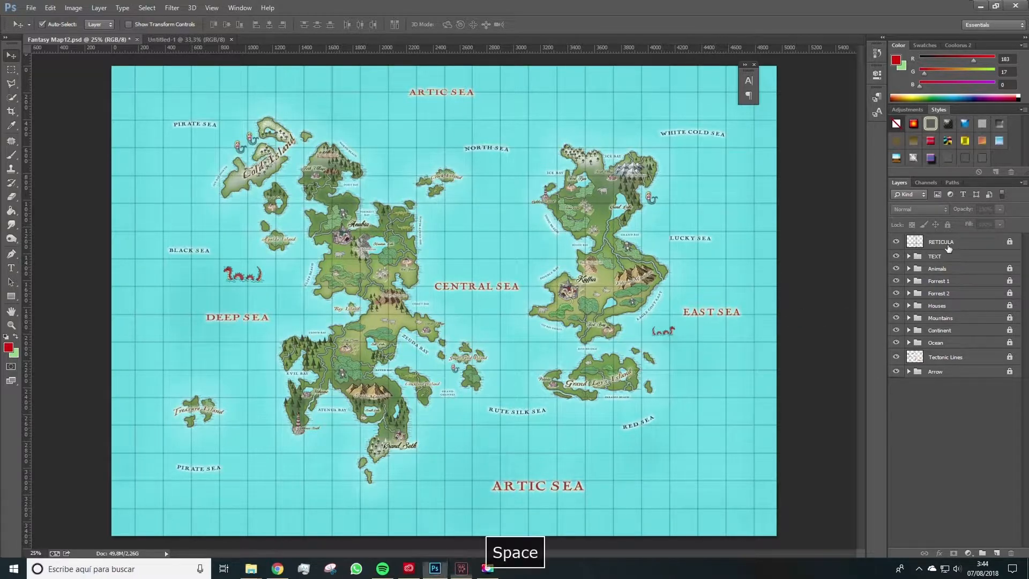
pyautogui.click(942, 242)
pyautogui.click(947, 225)
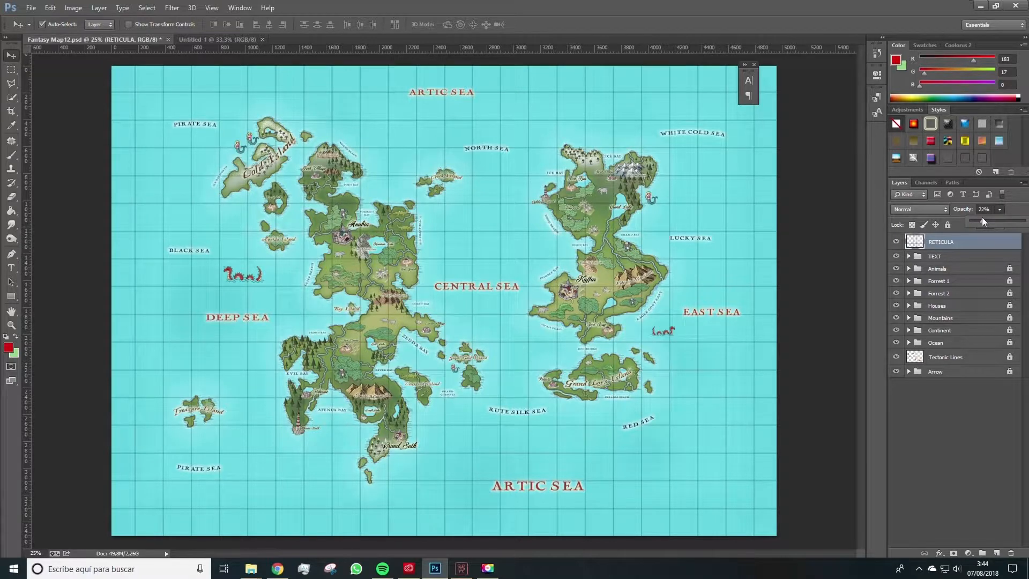
pyautogui.moveTo(941, 252); pyautogui.dragTo(929, 336)
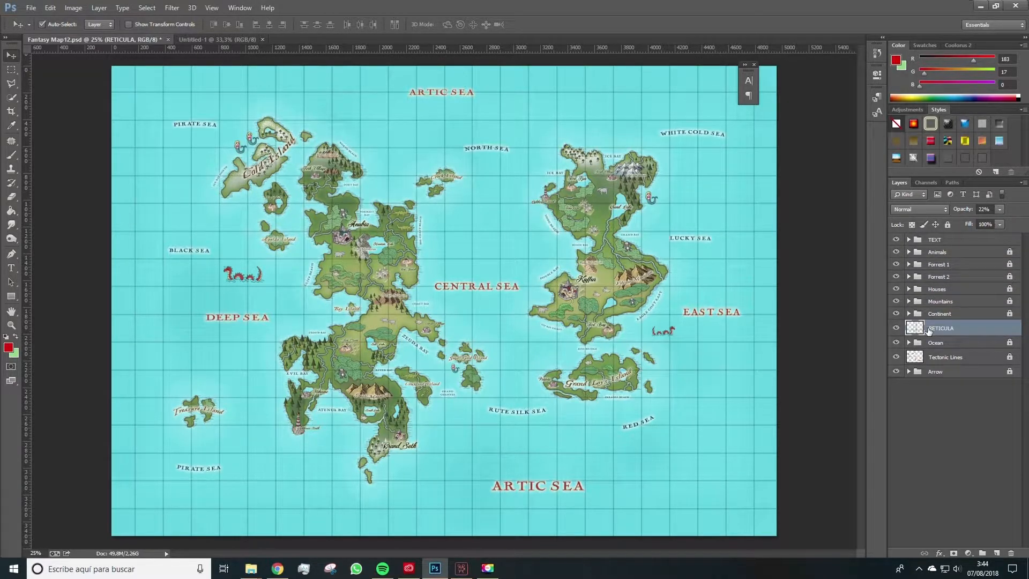
pyautogui.click(912, 422)
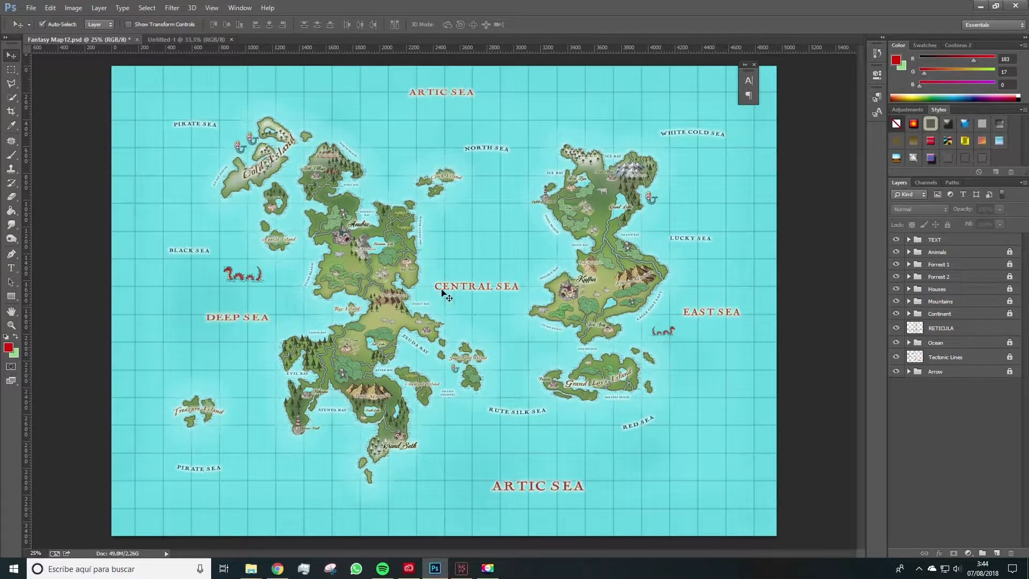
# Select every layer from TEXT down to Arrow and combine them into a single layer
pyautogui.click(941, 242)
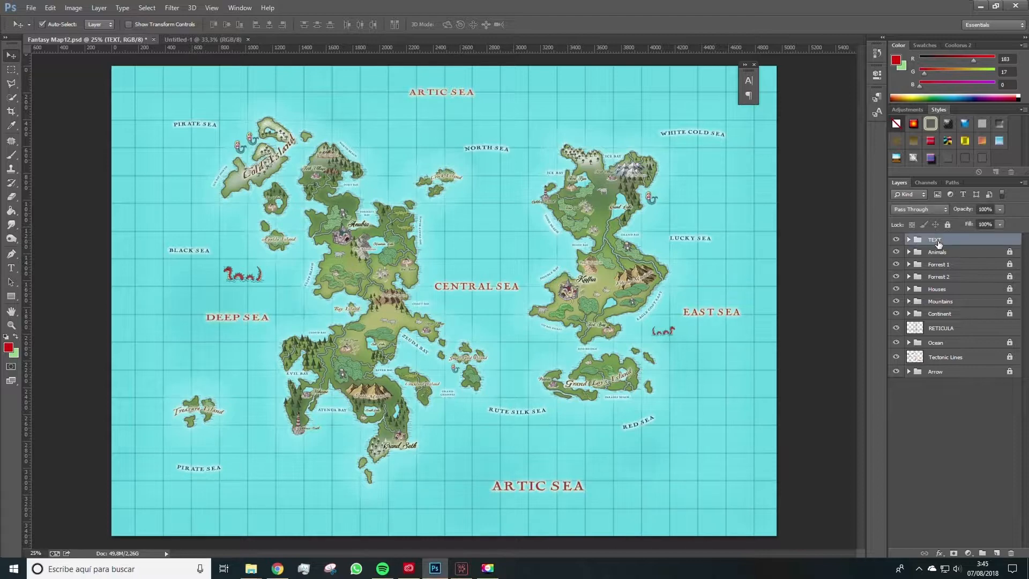
pyautogui.keyDown('shift'); pyautogui.click(934, 373); pyautogui.keyUp('shift')
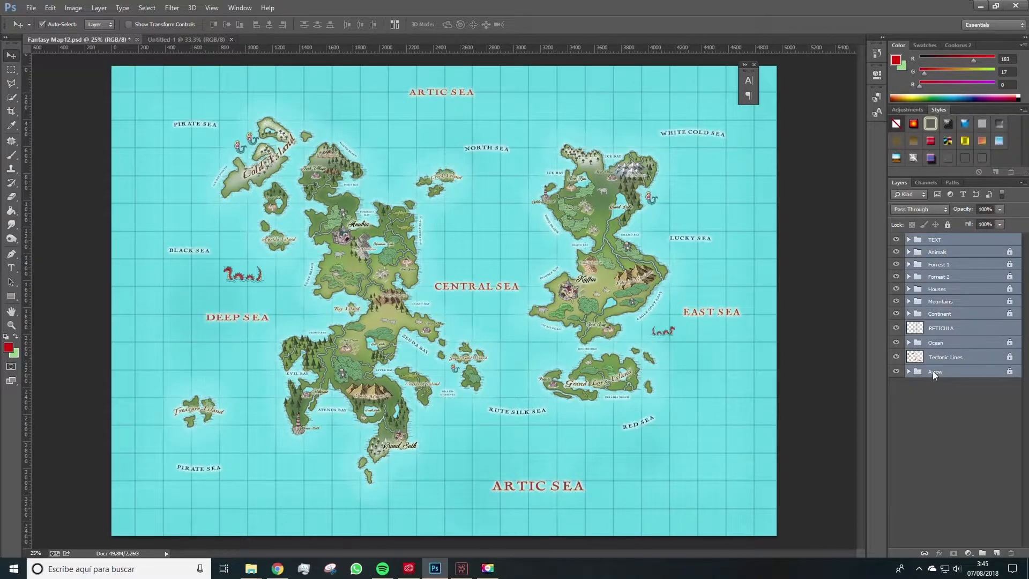
pyautogui.rightClick(932, 371)
pyautogui.click(937, 403)
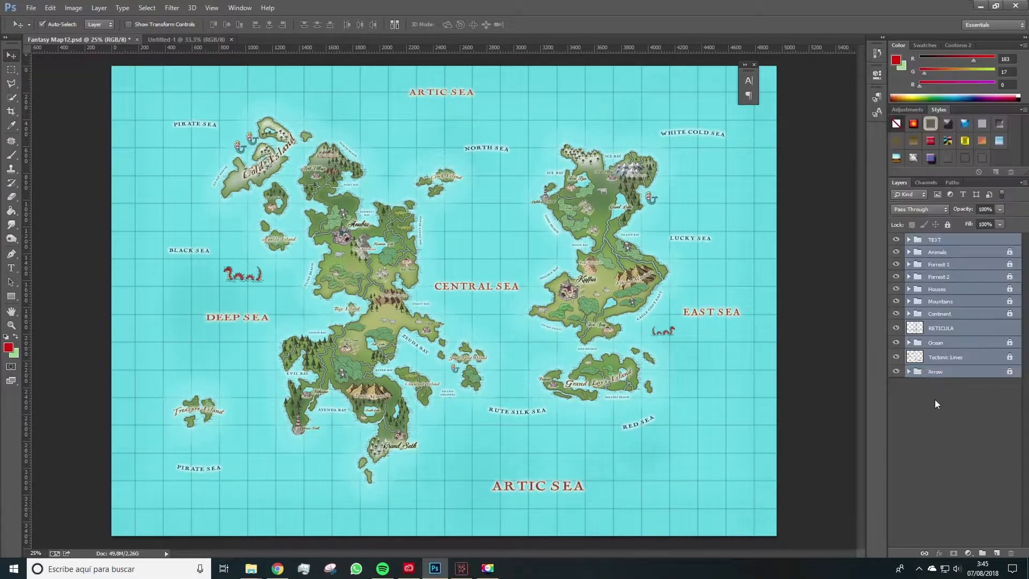
pyautogui.rightClick(945, 226)
pyautogui.click(914, 316)
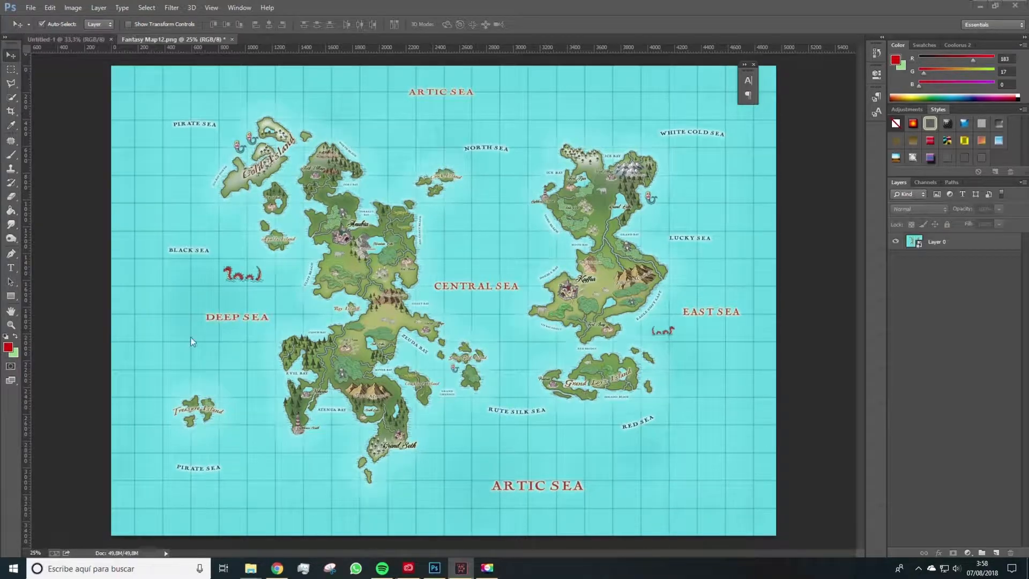
# Rename Layer 0 as map
pyautogui.press('space')
pyautogui.doubleClick(960, 243)
pyautogui.write('map')
pyautogui.click(943, 300)
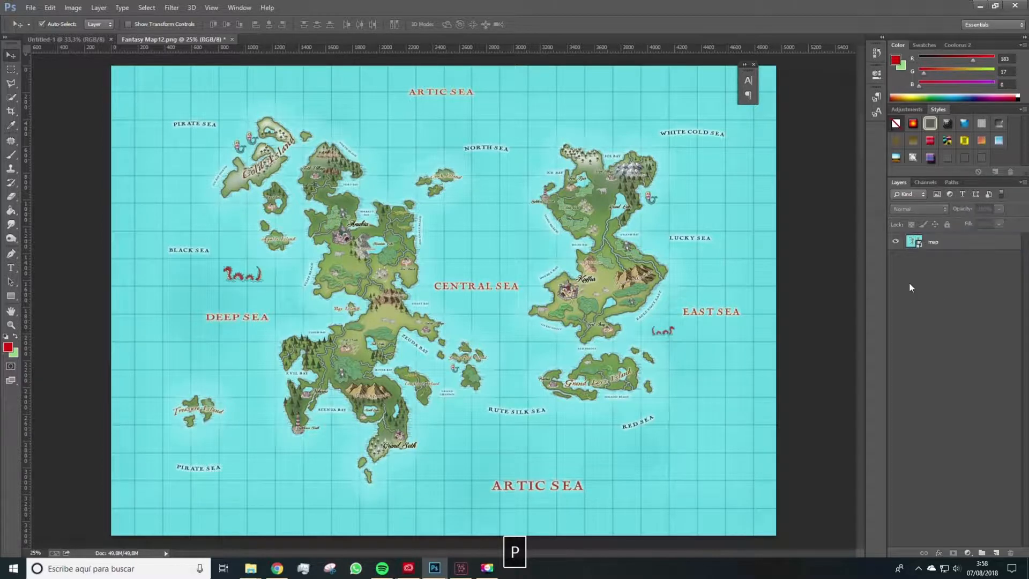
# Add the text label 0 in the ocean near the map's left edge, above BLACK SEA
pyautogui.click(10, 268)
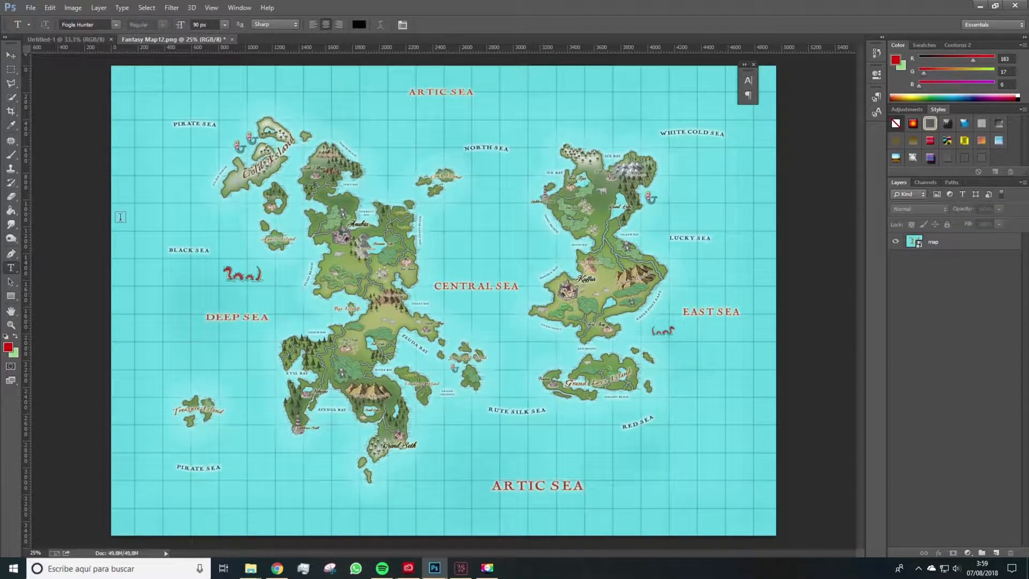
pyautogui.click(146, 226)
pyautogui.write('0')
# Duplicate the 0 label, move the copy just above it, and change its text to 10
pyautogui.click(11, 55)
pyautogui.rightClick(952, 242)
pyautogui.click(840, 116)
pyautogui.click(599, 175)
pyautogui.moveTo(144, 226); pyautogui.dragTo(145, 214)
pyautogui.doubleClick(914, 244)
pyautogui.write('10')
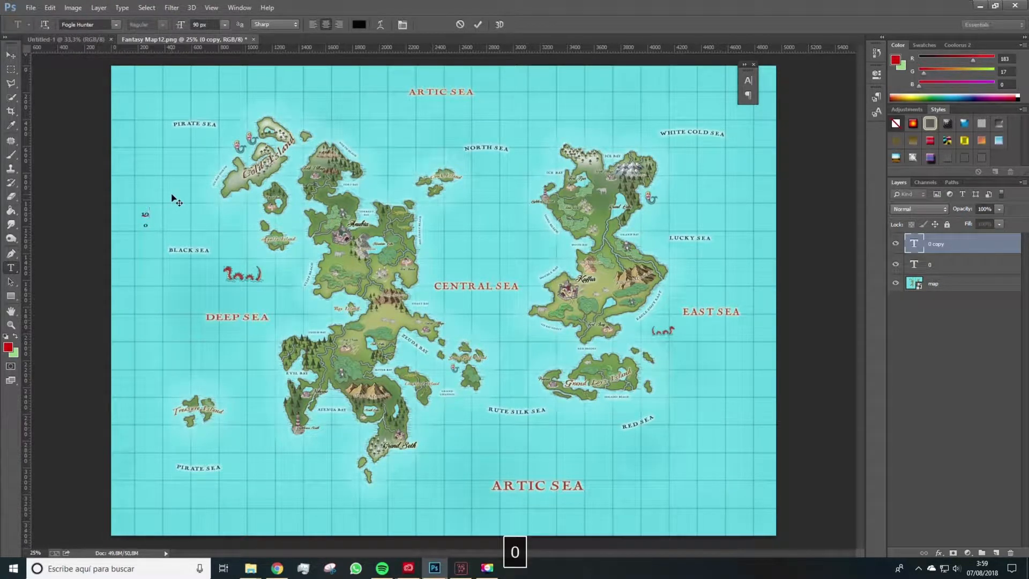
# Duplicate the 10 label, move the copy above it, and change its text to 20
pyautogui.click(11, 55)
pyautogui.rightClick(939, 244)
pyautogui.click(836, 108)
pyautogui.click(599, 177)
pyautogui.moveTo(146, 215); pyautogui.dragTo(145, 198)
pyautogui.press('t')
pyautogui.doubleClick(144, 197)
pyautogui.write('20')
# Duplicate the 20 label, move the copy above it, and change its text to 30
pyautogui.click(11, 56)
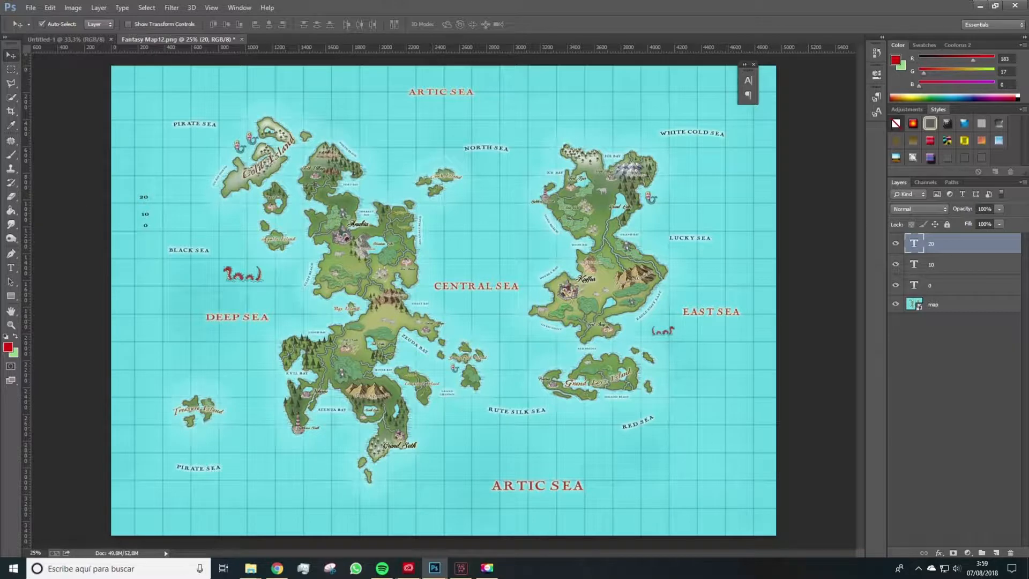
pyautogui.rightClick(933, 246)
pyautogui.click(836, 109)
pyautogui.click(599, 176)
pyautogui.moveTo(145, 199); pyautogui.dragTo(144, 187)
pyautogui.press('t')
pyautogui.doubleClick(145, 187)
pyautogui.write('30')
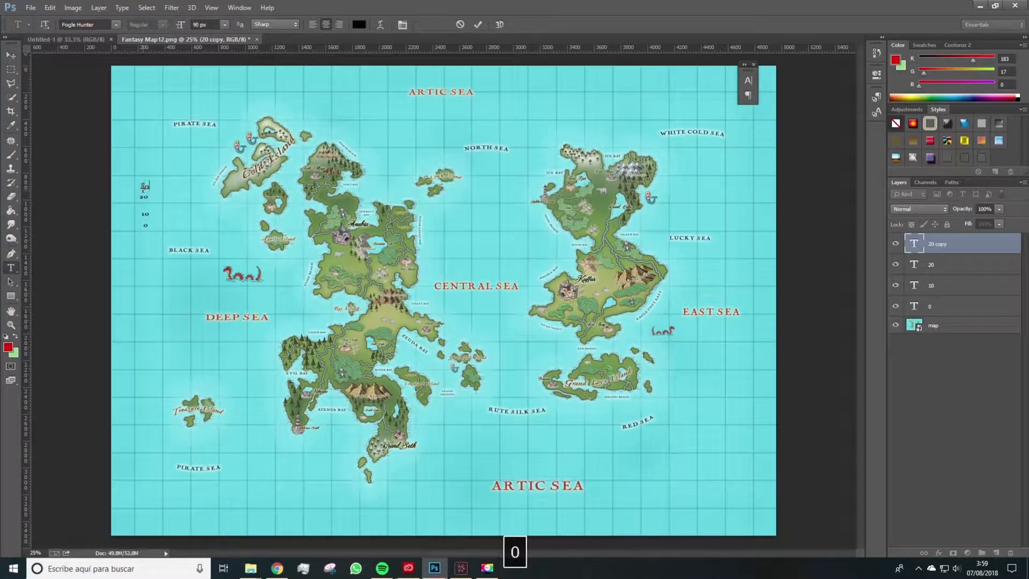
# Line up the number labels with the grid lines along the map's left edge and copy them for the scale's lower half
pyautogui.click(11, 55)
pyautogui.moveTo(145, 226)
pyautogui.mouseDown()
pyautogui.moveTo(130, 251)
pyautogui.moveTo(130, 225)
pyautogui.mouseUp()
pyautogui.moveTo(145, 199); pyautogui.dragTo(133, 200)
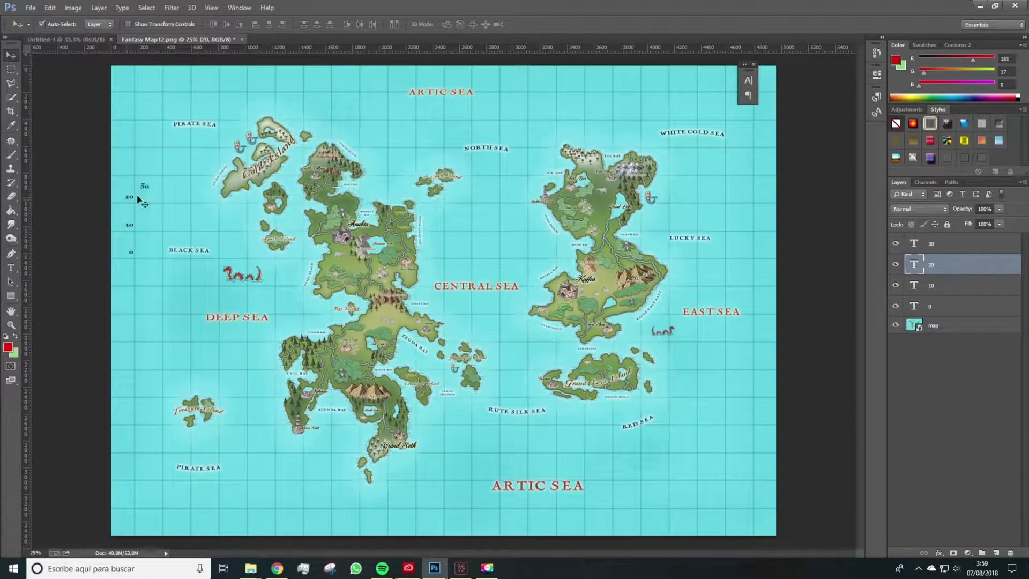
pyautogui.hotkey('alt', 'space')
pyautogui.moveTo(129, 198); pyautogui.dragTo(129, 310)
pyautogui.moveTo(128, 171); pyautogui.dragTo(129, 338)
pyautogui.moveTo(127, 144); pyautogui.dragTo(128, 366)
pyautogui.click(127, 116)
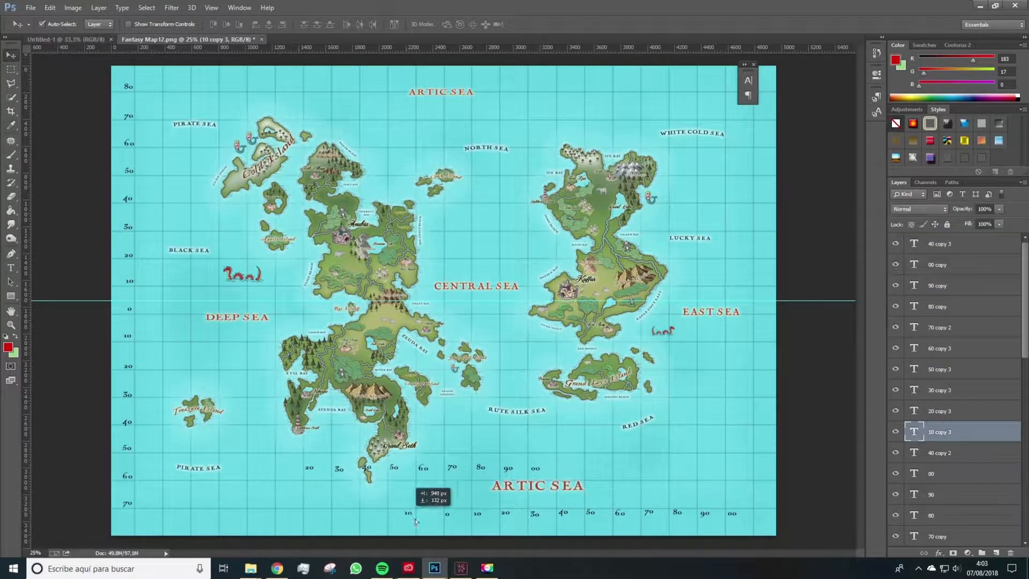
# Arrange the copied labels 10 to 00 along the map's bottom row, one per vertical grid line leftward from 0
pyautogui.moveTo(415, 519); pyautogui.dragTo(428, 519)
pyautogui.moveTo(327, 471); pyautogui.dragTo(370, 509)
pyautogui.moveTo(309, 470); pyautogui.dragTo(365, 516)
pyautogui.moveTo(362, 472); pyautogui.dragTo(334, 518)
pyautogui.moveTo(390, 472); pyautogui.dragTo(305, 518)
pyautogui.moveTo(420, 472); pyautogui.dragTo(279, 517)
pyautogui.moveTo(449, 471); pyautogui.dragTo(252, 517)
pyautogui.moveTo(481, 470); pyautogui.dragTo(198, 515)
pyautogui.moveTo(535, 470); pyautogui.dragTo(142, 514)
pyautogui.press('Down')
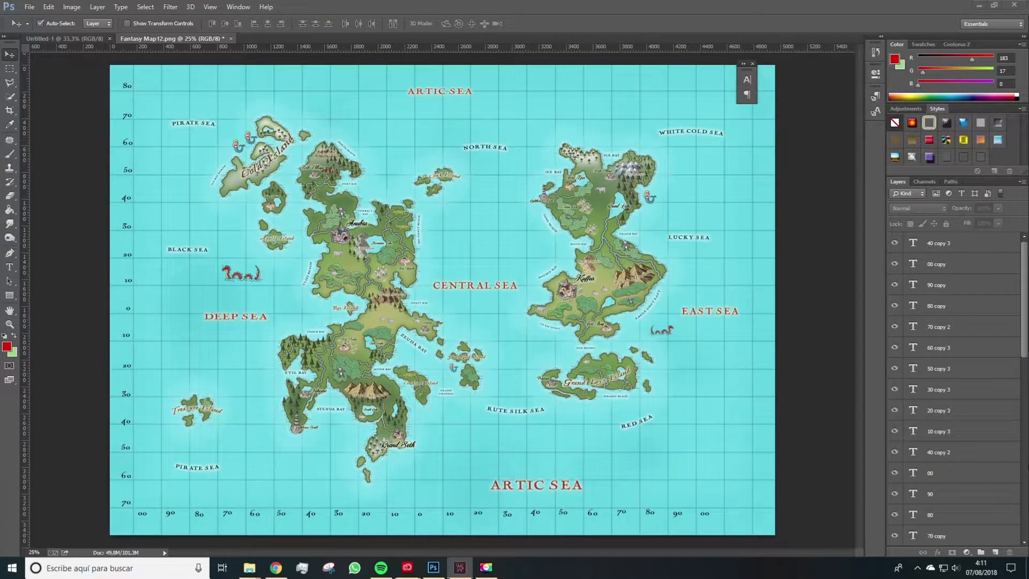
# Create a new layer group and move all the number text layers into it, leaving out the map layer
pyautogui.press('space')
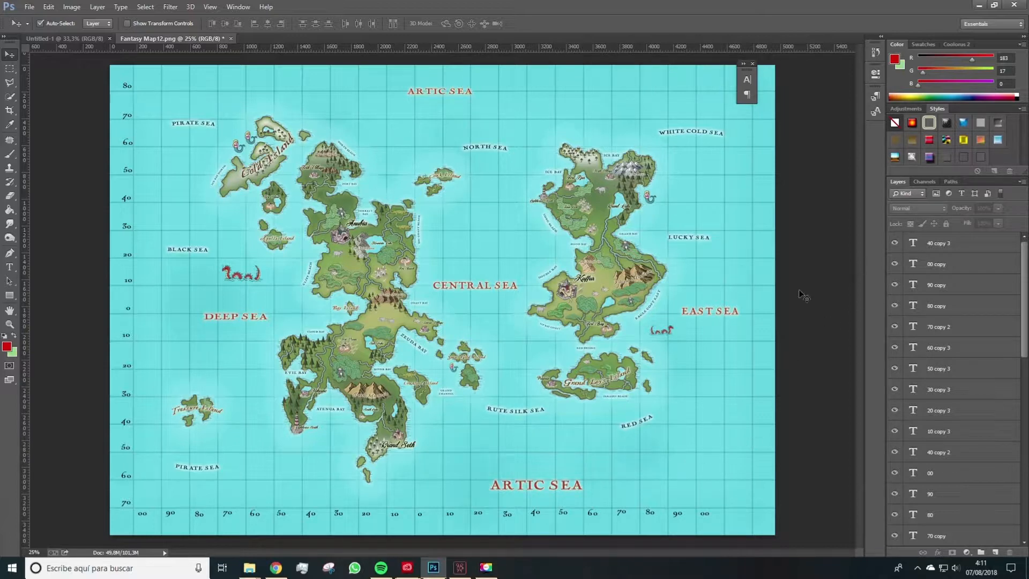
pyautogui.click(980, 552)
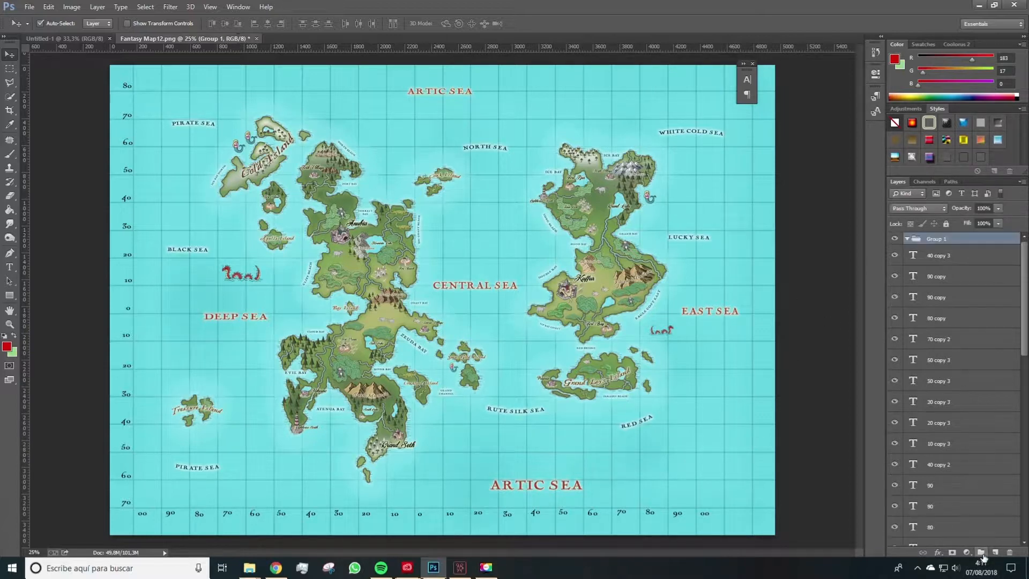
pyautogui.click(943, 256)
pyautogui.scroll(-10, 954, 375)
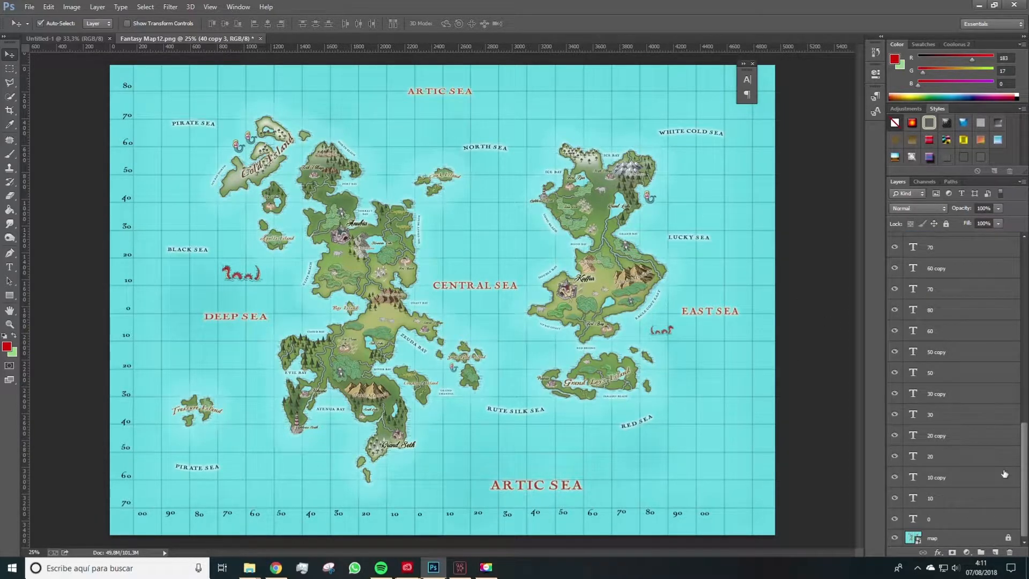
pyautogui.keyDown('shift'); pyautogui.click(943, 519); pyautogui.keyUp('shift')
pyautogui.moveTo(1025, 460); pyautogui.dragTo(1025, 271)
pyautogui.moveTo(935, 252); pyautogui.dragTo(933, 238)
# Rename the group of number labels as N and collapse it
pyautogui.doubleClick(935, 239)
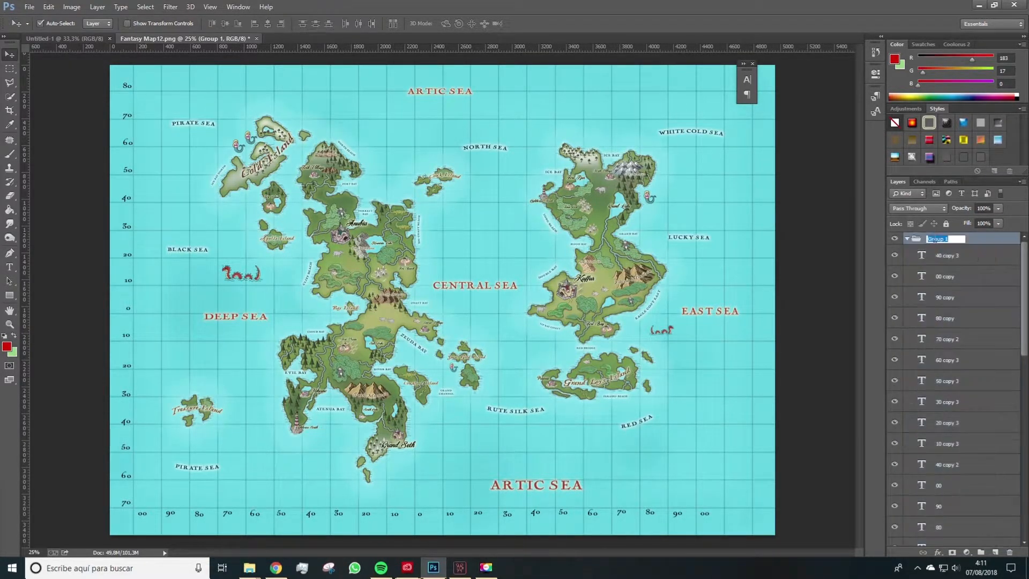
pyautogui.press('capslock')
pyautogui.write('N')
pyautogui.click(907, 241)
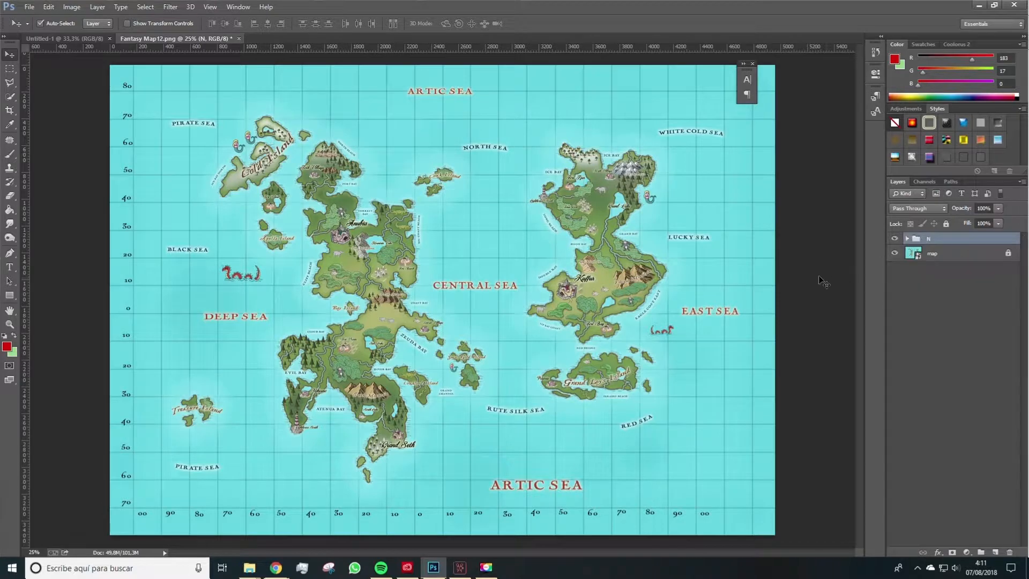
pyautogui.click(815, 284)
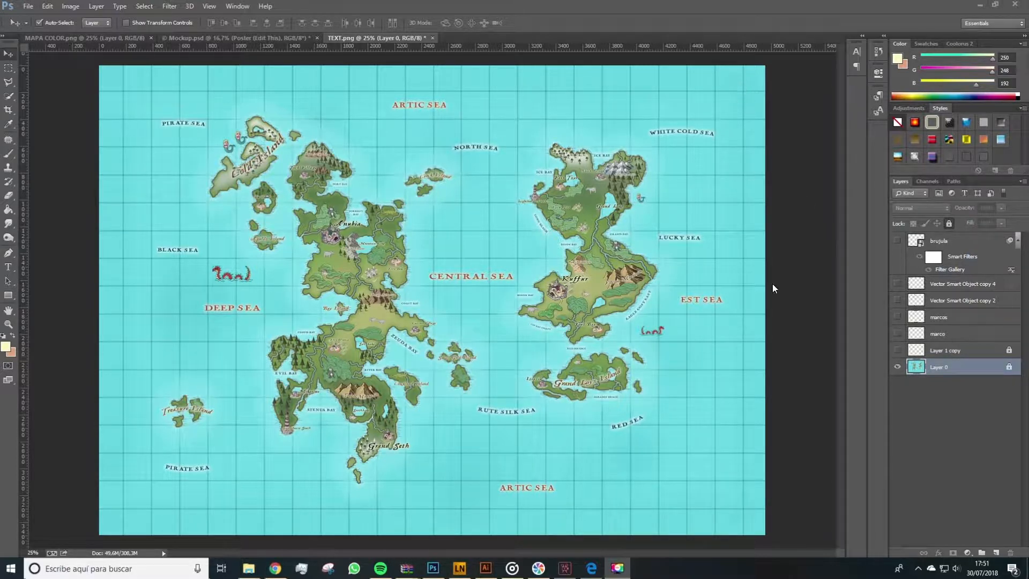
# Show the cream frame around the map, stored in Layer 1 copy
pyautogui.press('space')
pyautogui.click(897, 350)
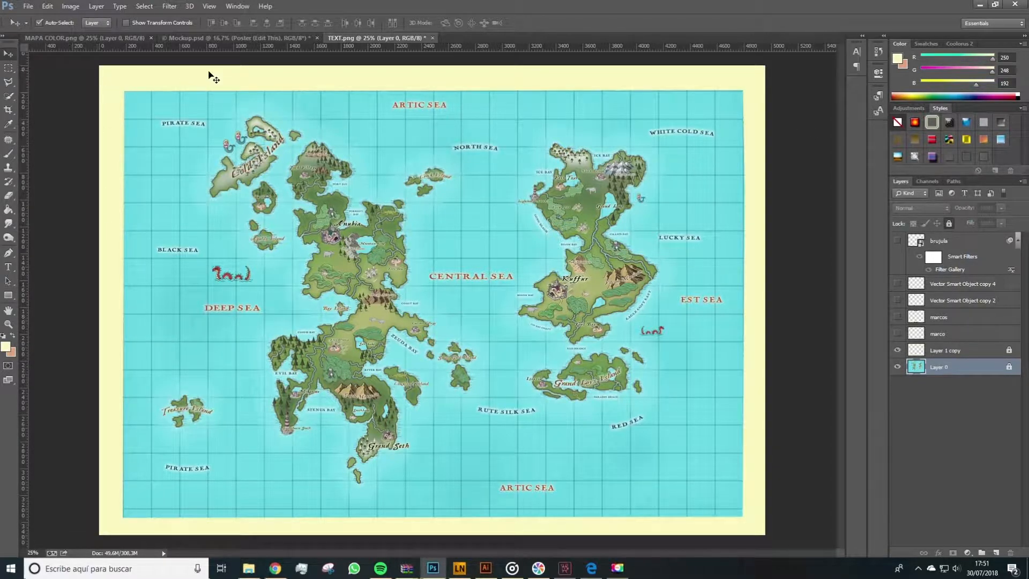
# Preview the leaf border of the marco layer on the cream frame, and leave it hidden
pyautogui.click(897, 334)
pyautogui.click(897, 334)
pyautogui.click(898, 334)
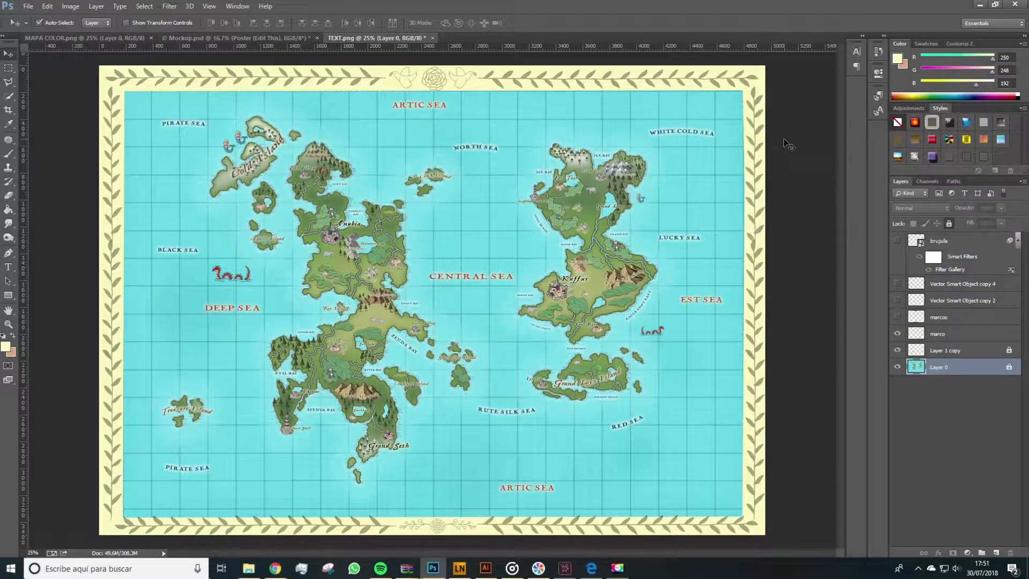
pyautogui.click(897, 334)
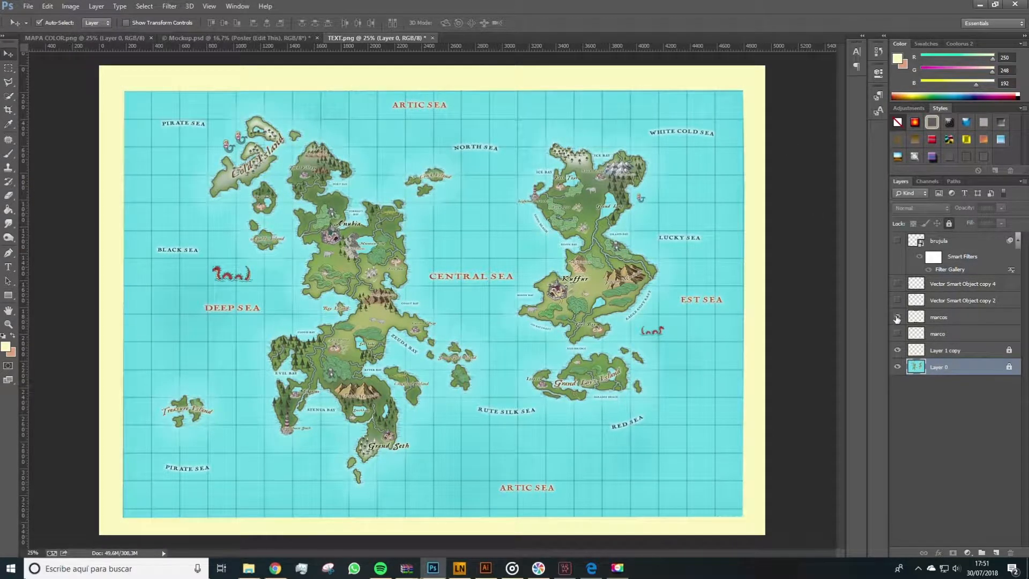
# Preview the marcos layer and leave it hidden, and show and select the Vector Smart Object copy 2 border ornaments
pyautogui.click(897, 317)
pyautogui.click(897, 317)
pyautogui.click(898, 300)
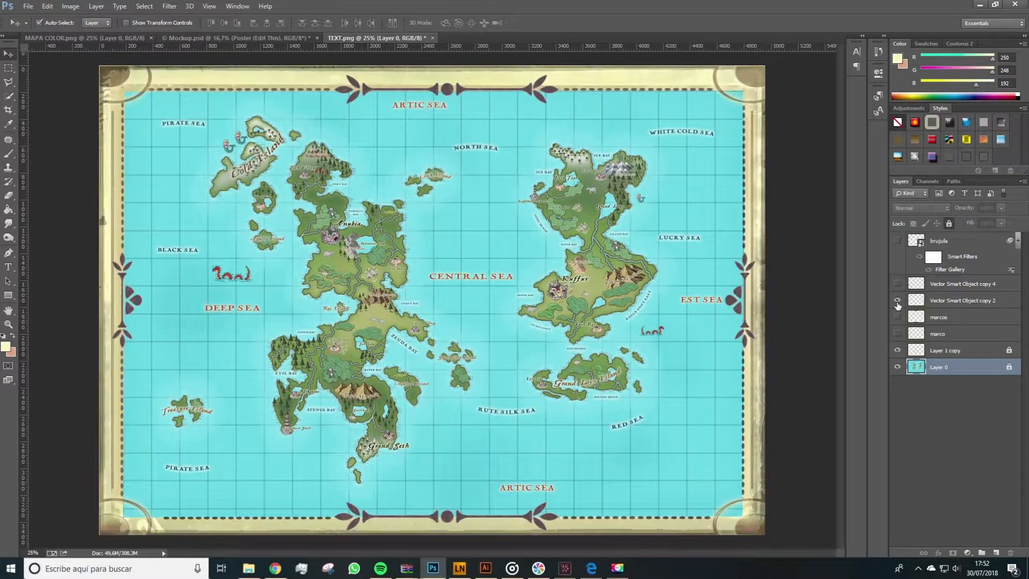
pyautogui.click(962, 301)
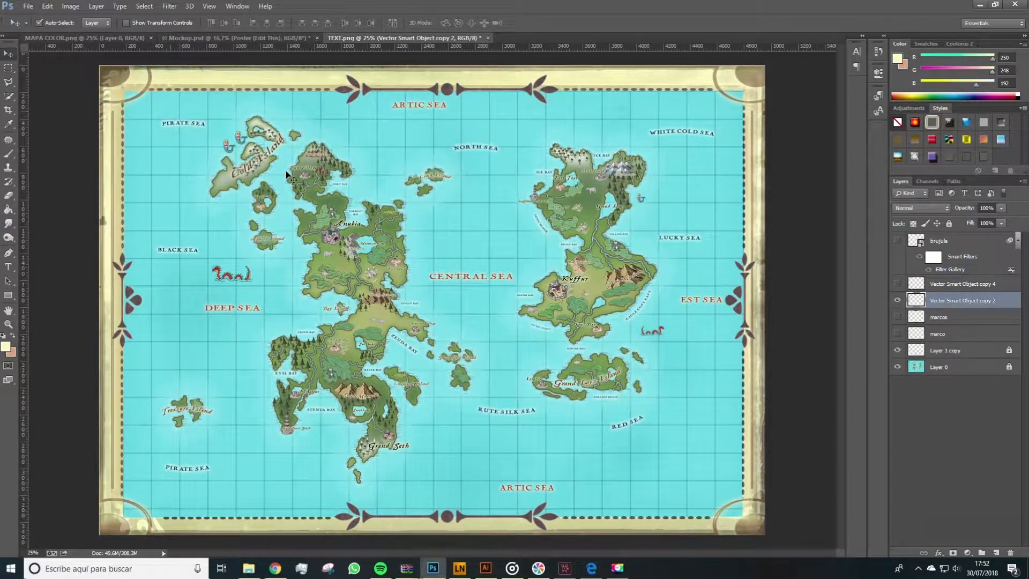
# Switch to Illustrator and review the open wedding ornament, banner, vintage frame and hand-drawn map compass files for usable decorations
pyautogui.click(484, 568)
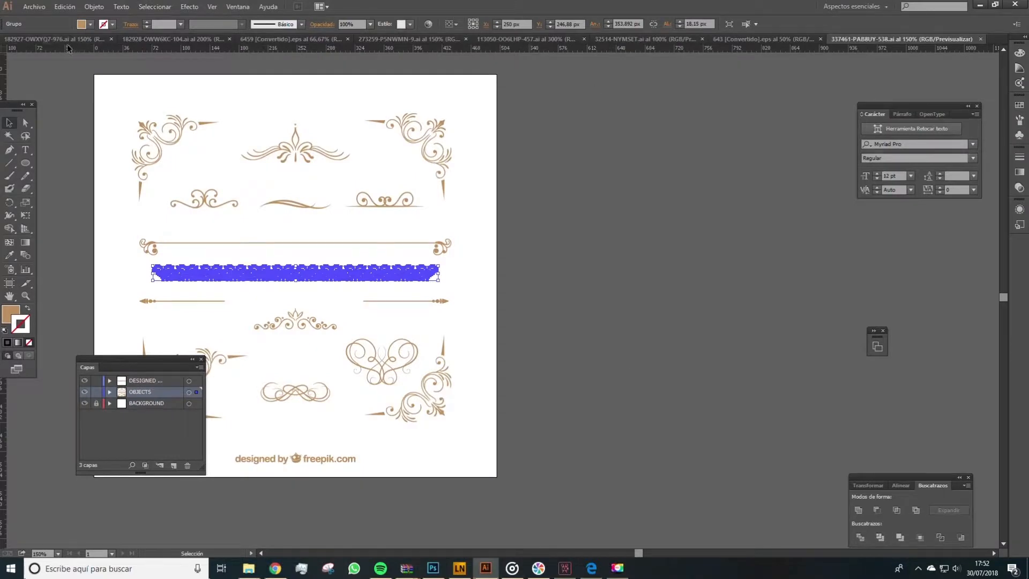
pyautogui.hotkey('ctrl', 'Tab')
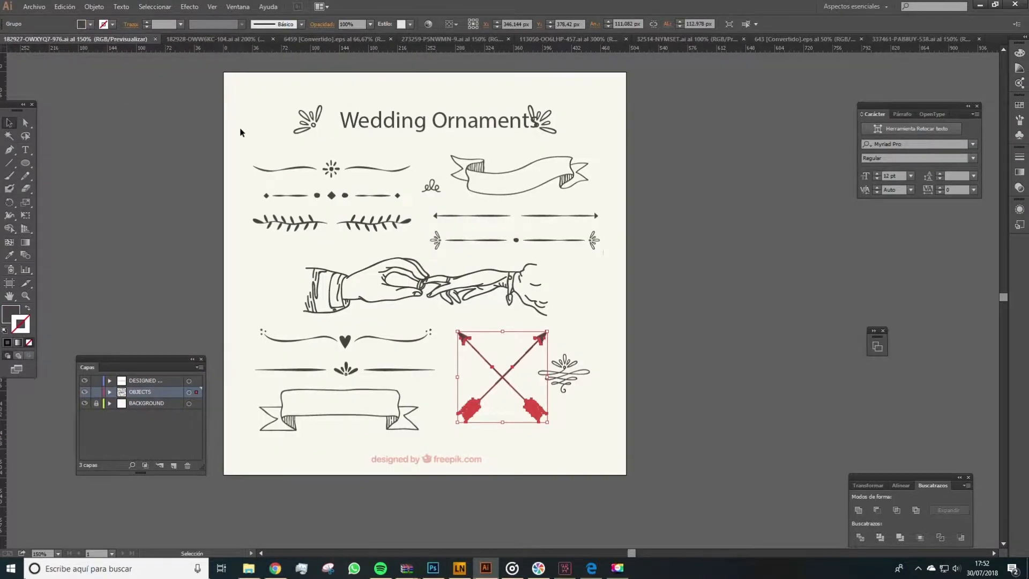
pyautogui.click(208, 36)
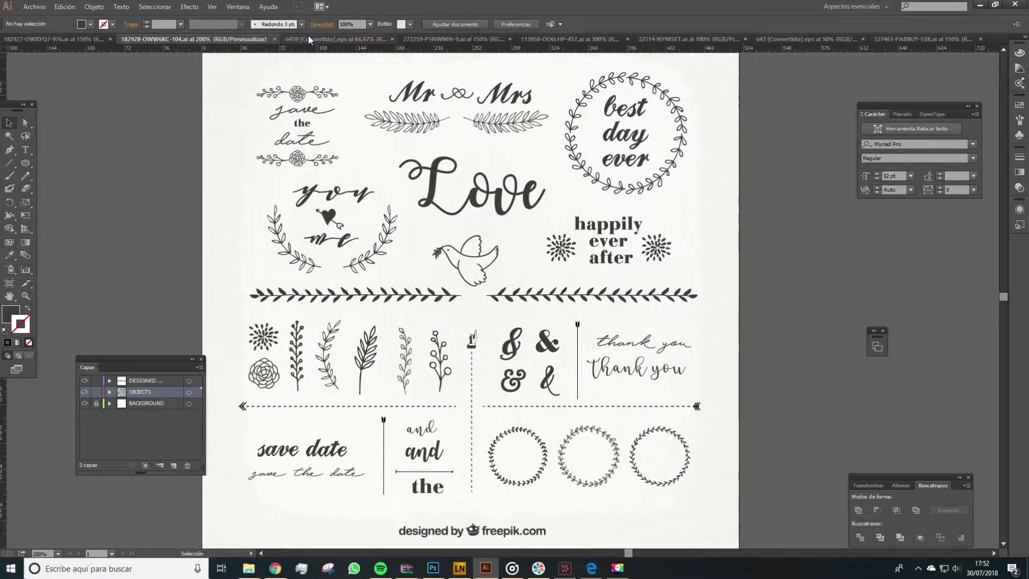
pyautogui.click(308, 38)
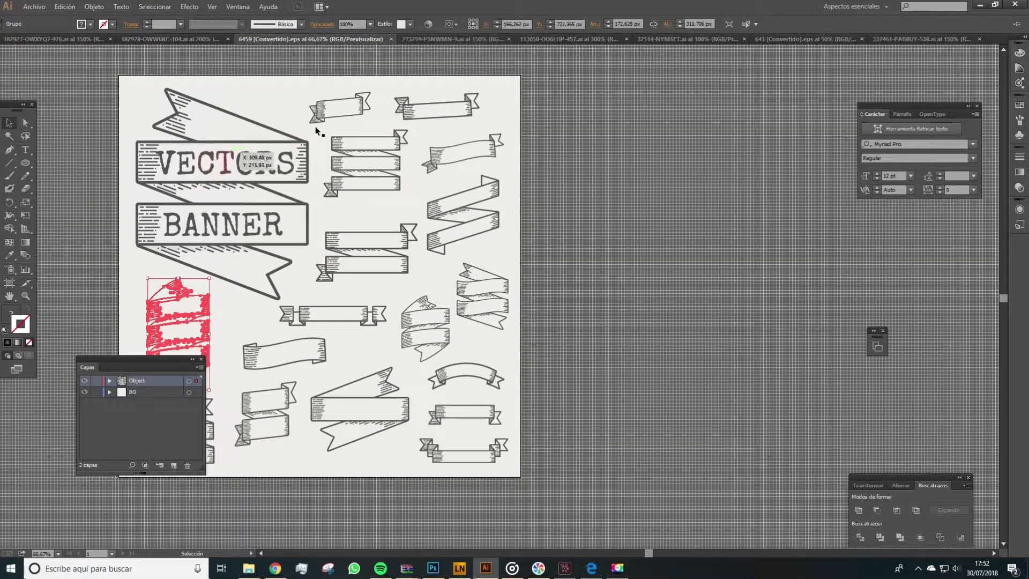
pyautogui.click(452, 37)
pyautogui.click(647, 208)
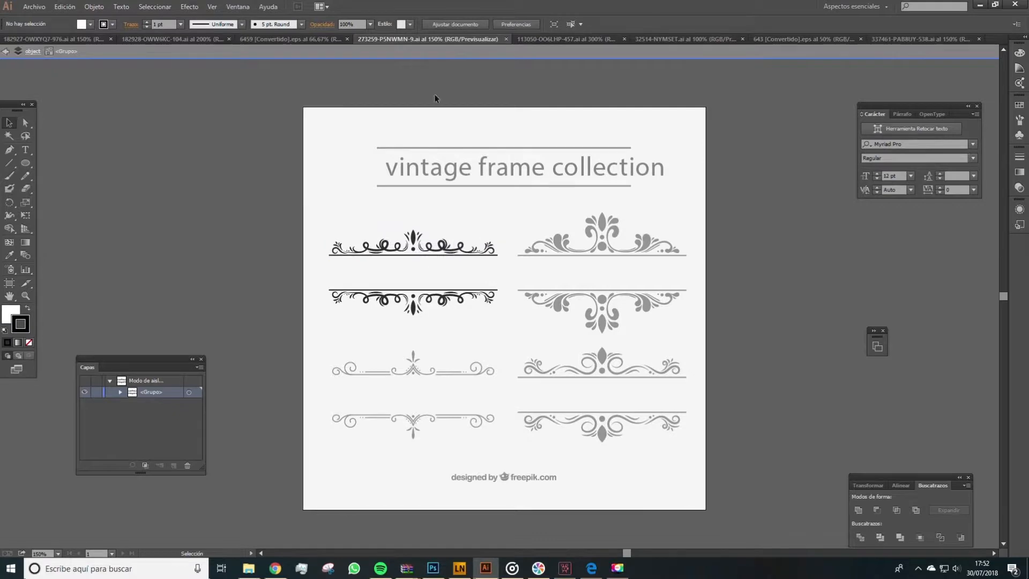
pyautogui.click(569, 39)
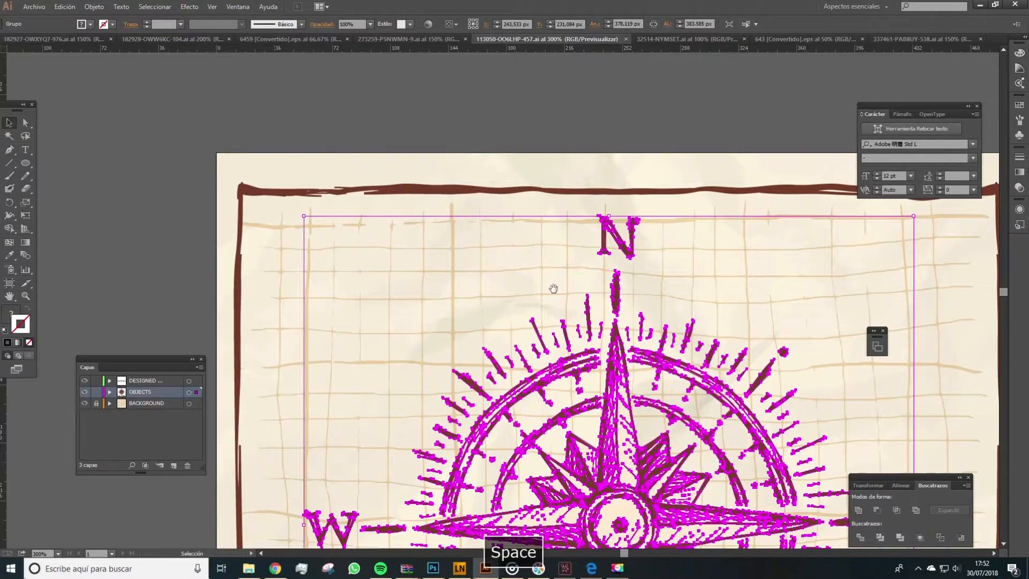
pyautogui.press('space')
pyautogui.moveTo(555, 288); pyautogui.dragTo(421, 165)
pyautogui.scroll(-2, 545, 304)
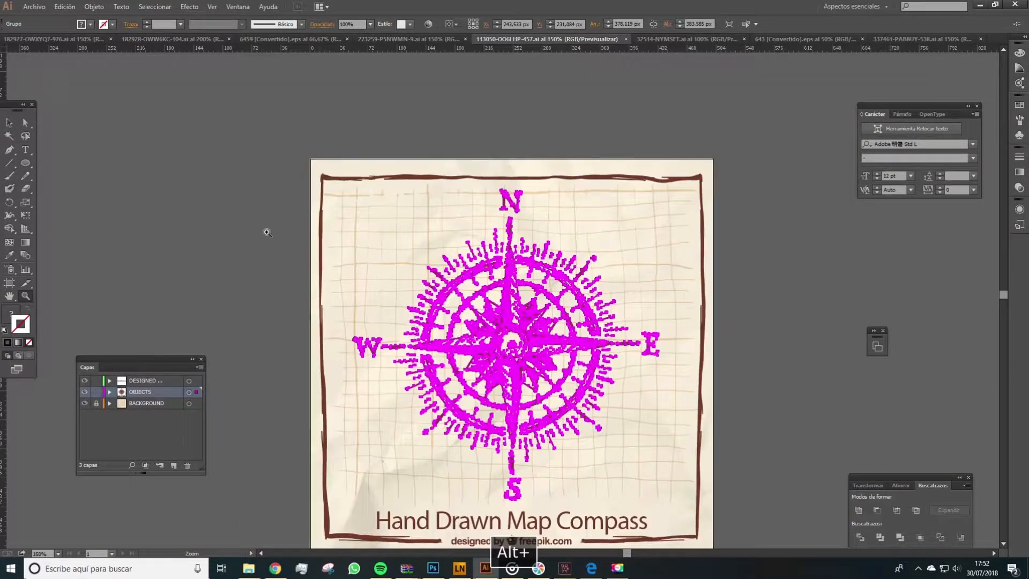
pyautogui.click(211, 223)
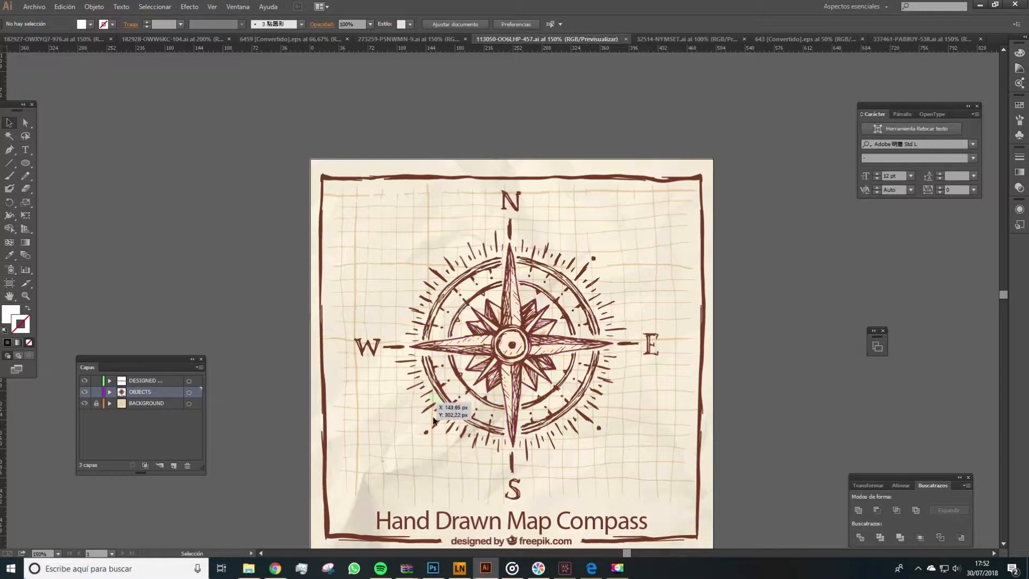
# Examine the Victoria corner frame and the divider ornament sheets that supply the border pieces, and return to the Photoshop map
pyautogui.hotkey('ctrl', 'Tab')
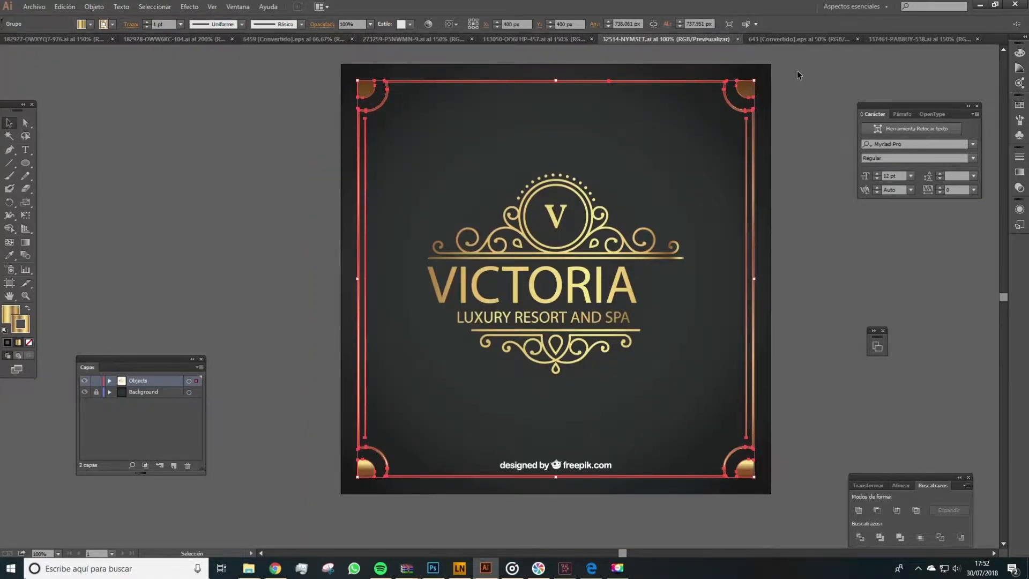
pyautogui.click(771, 39)
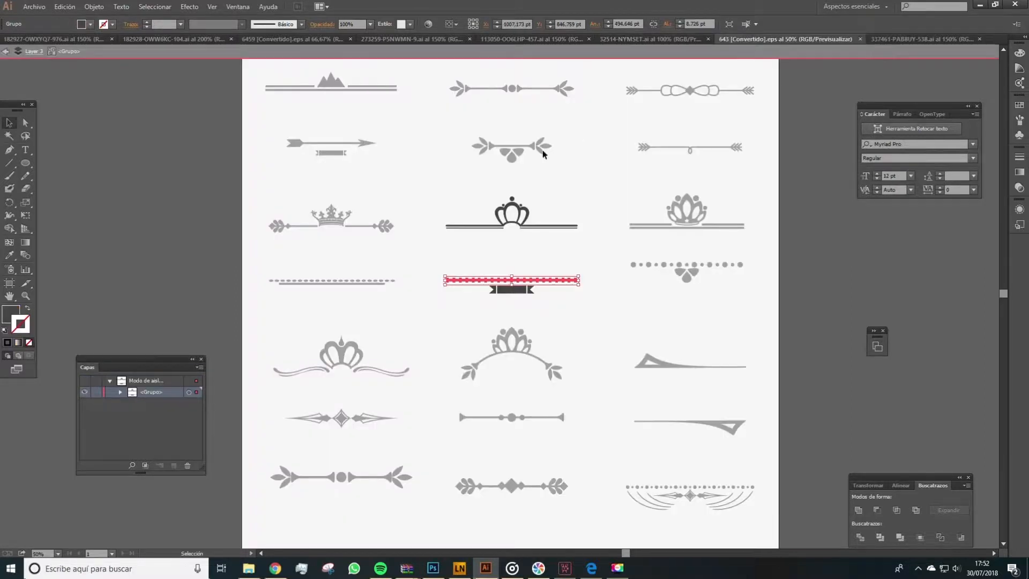
pyautogui.click(457, 295)
pyautogui.press('space')
pyautogui.moveTo(418, 249); pyautogui.dragTo(400, 291)
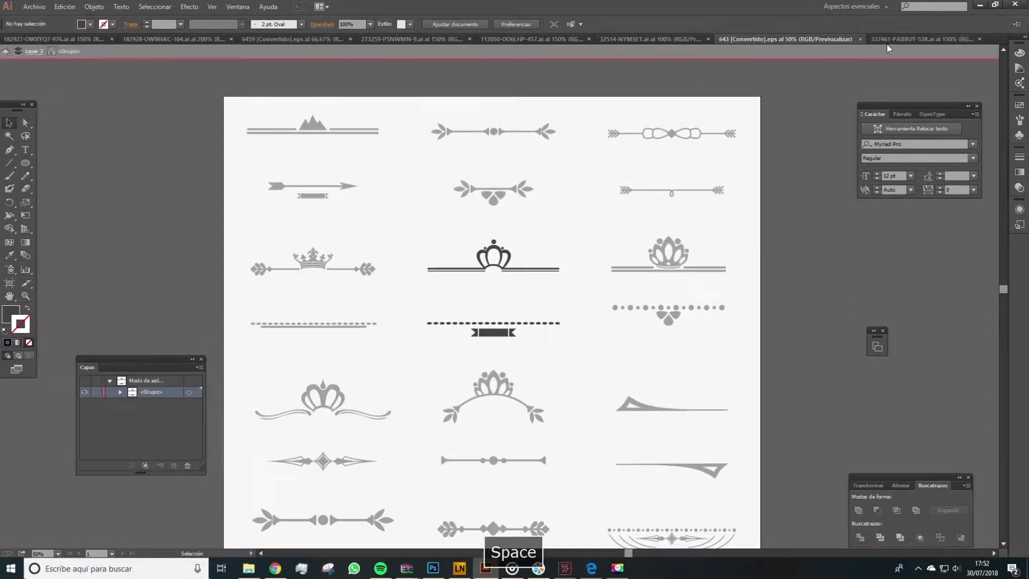
pyautogui.click(887, 42)
pyautogui.click(980, 6)
pyautogui.press('space')
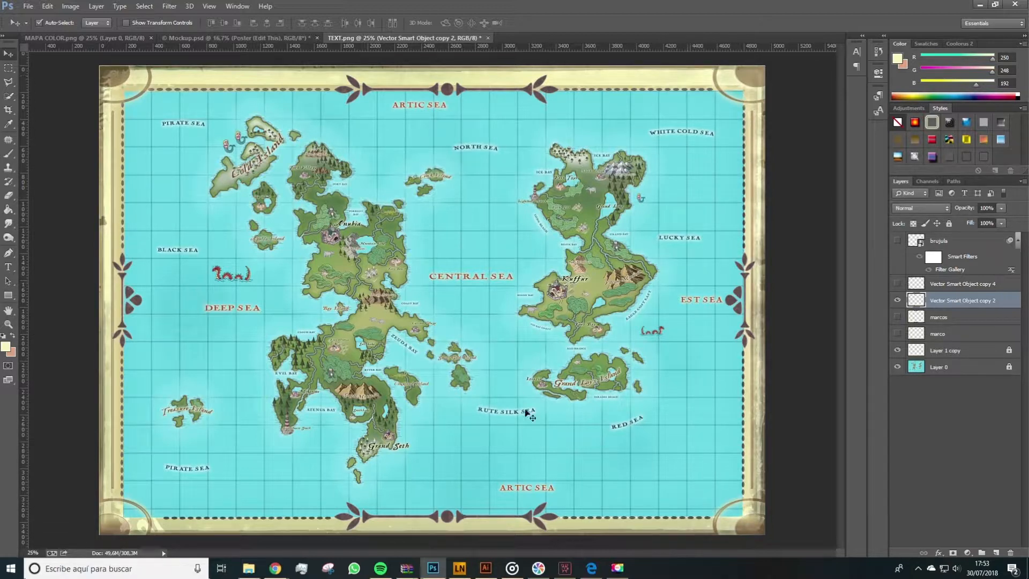
# Switch to Illustrator to examine the lace-like scroll border in the 337461 ornament file, and return to the Photoshop map
pyautogui.click(483, 562)
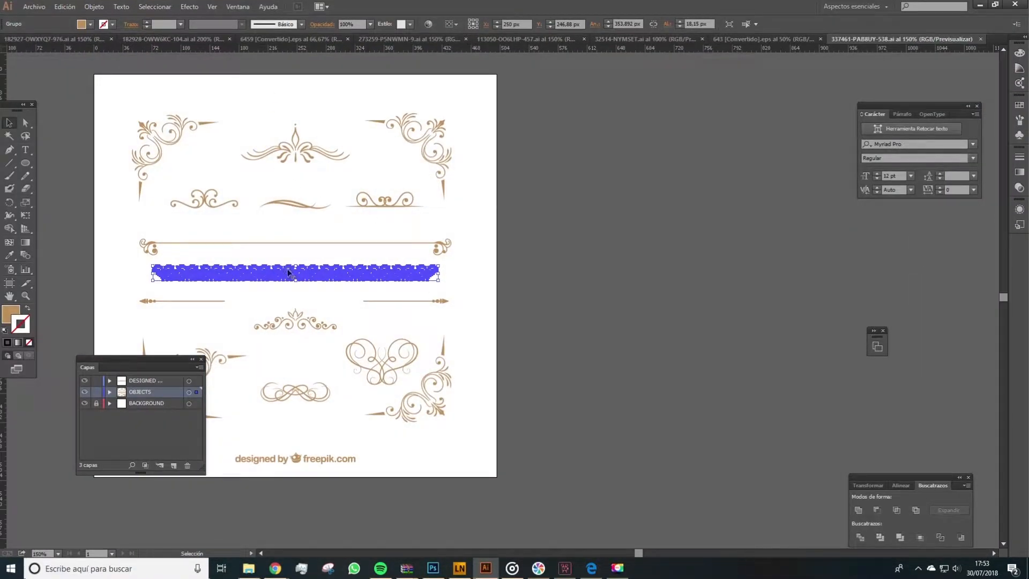
pyautogui.click(347, 311)
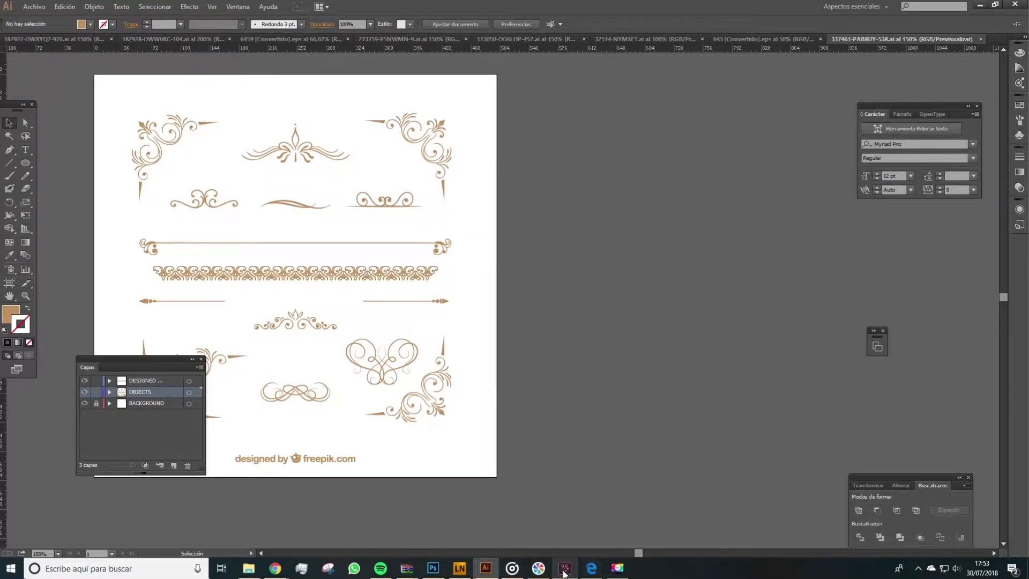
pyautogui.click(415, 273)
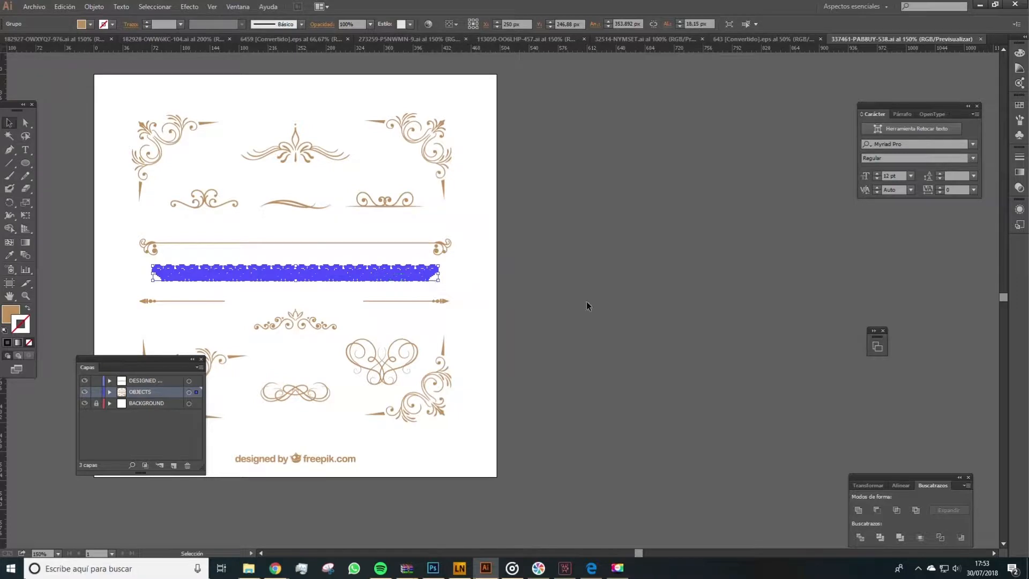
pyautogui.click(421, 288)
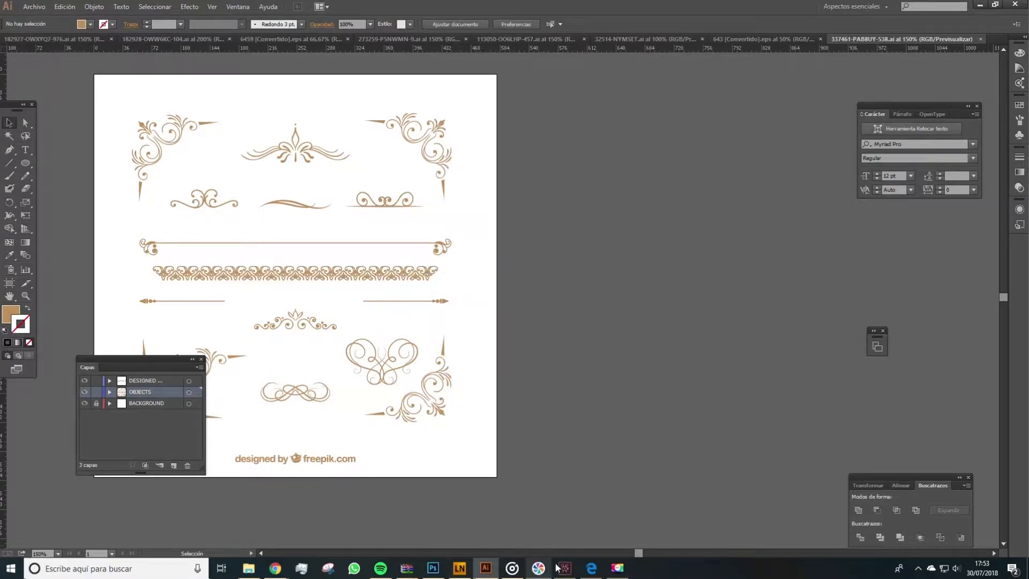
pyautogui.click(433, 568)
pyautogui.press('space')
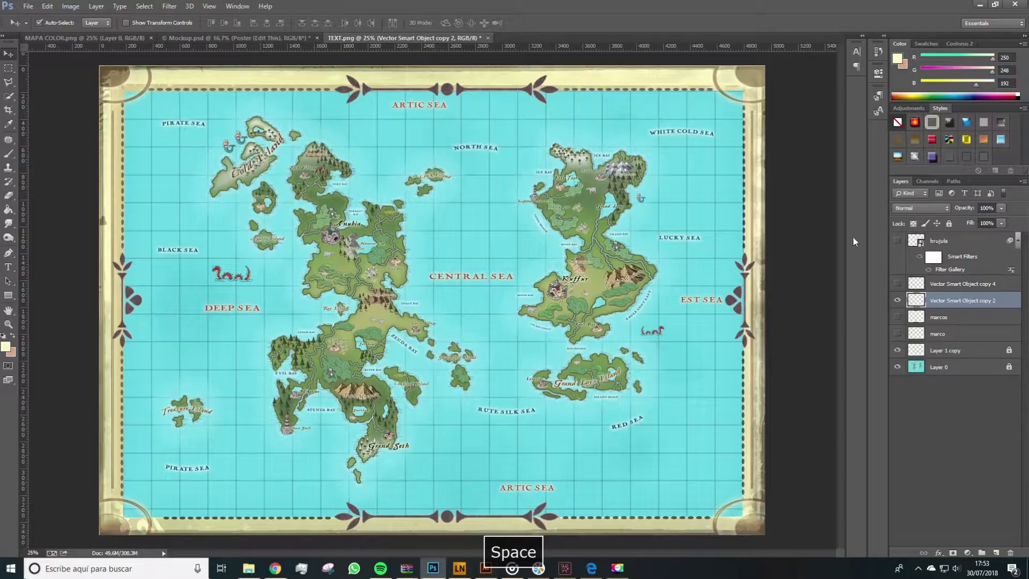
# Show the scroll pattern of the Vector Smart Object copy 4 layer on the cream frame and select that layer
pyautogui.click(896, 284)
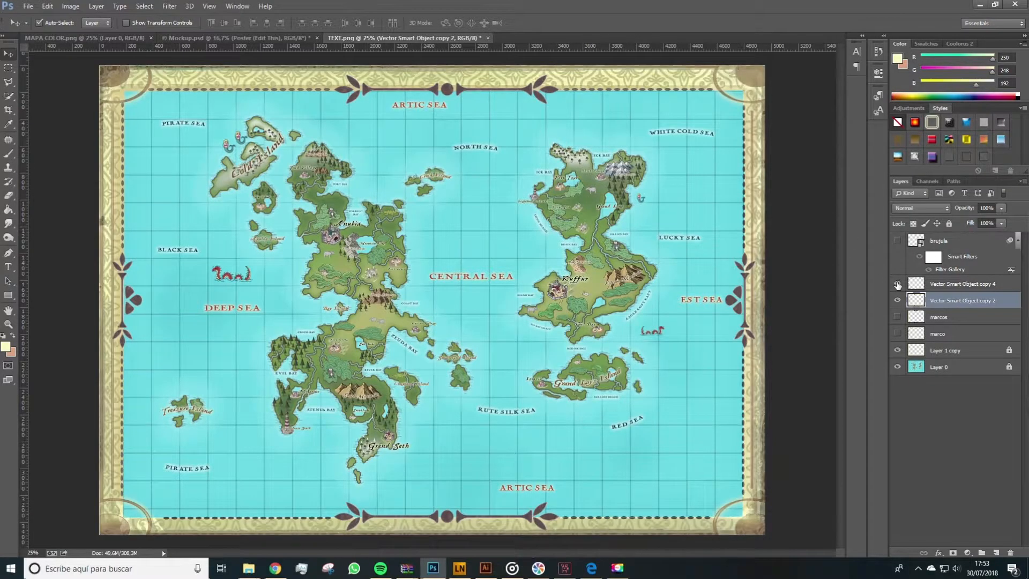
pyautogui.click(943, 288)
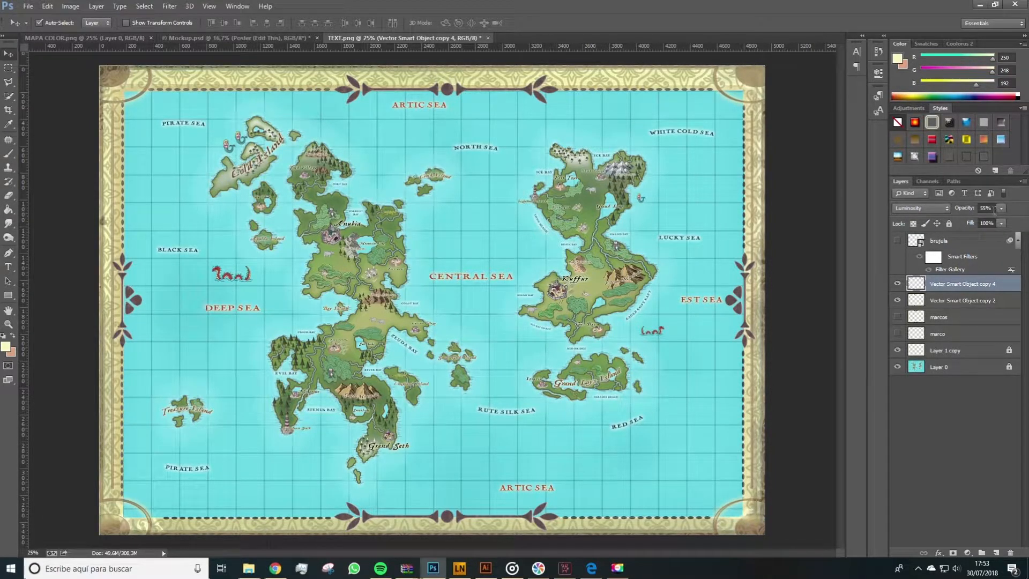
pyautogui.click(782, 129)
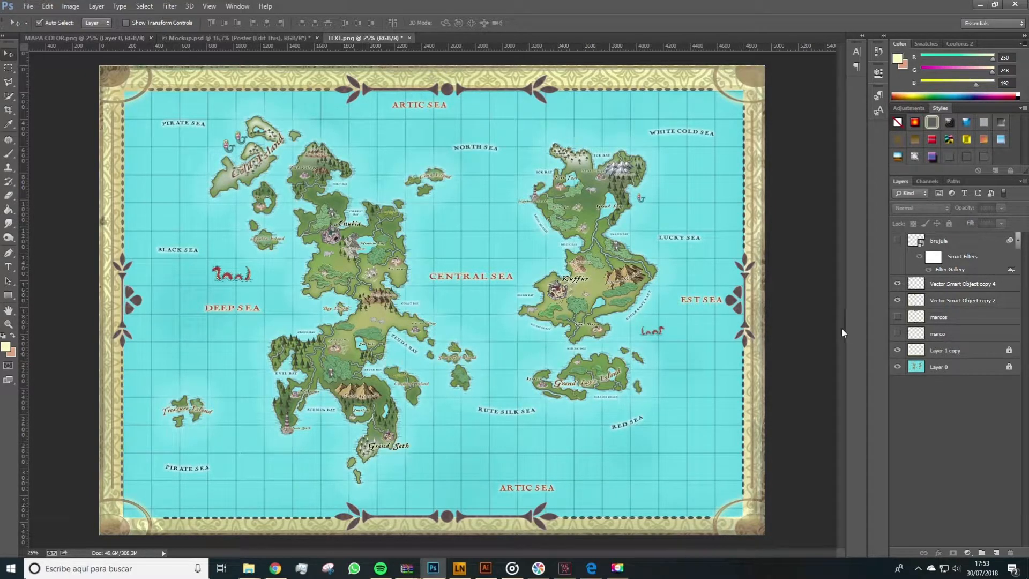
pyautogui.click(936, 291)
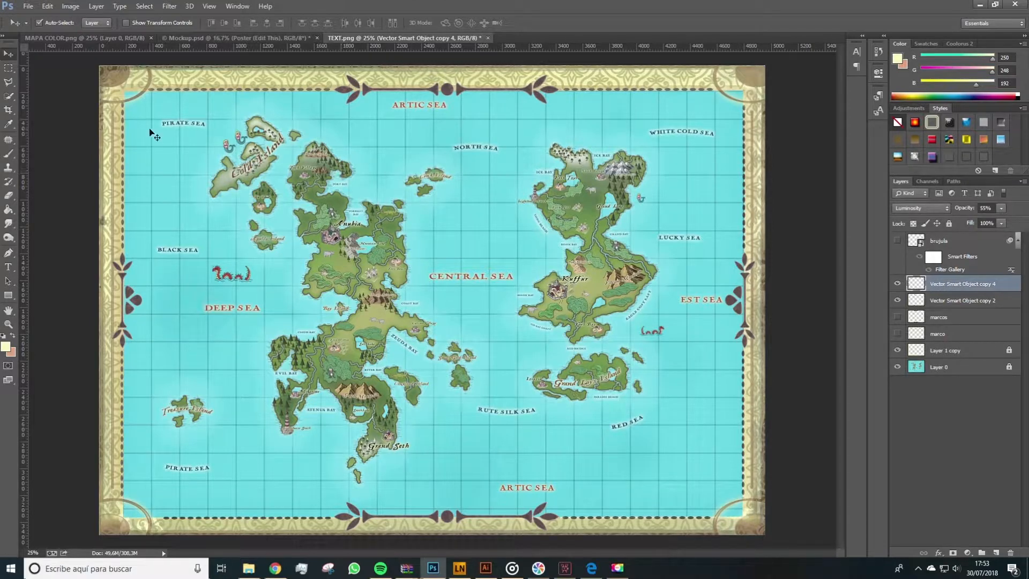
# Set the Eraser to a soft 128 px brush with 0% hardness for the scroll pattern layer
pyautogui.press('e')
pyautogui.rightClick(122, 87)
pyautogui.moveTo(182, 97); pyautogui.dragTo(195, 100)
pyautogui.press('Return')
pyautogui.rightClick(254, 146)
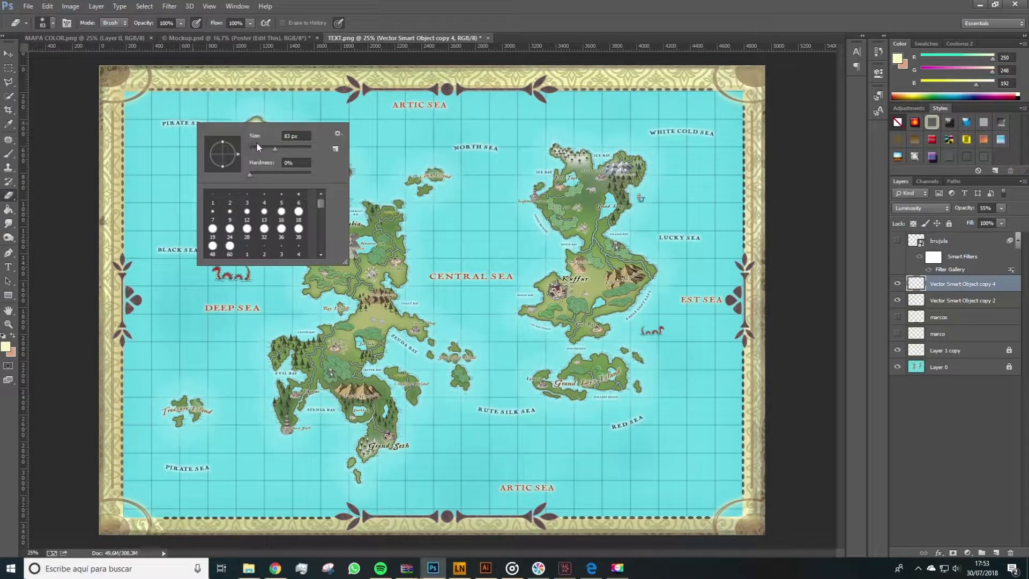
pyautogui.press('Return')
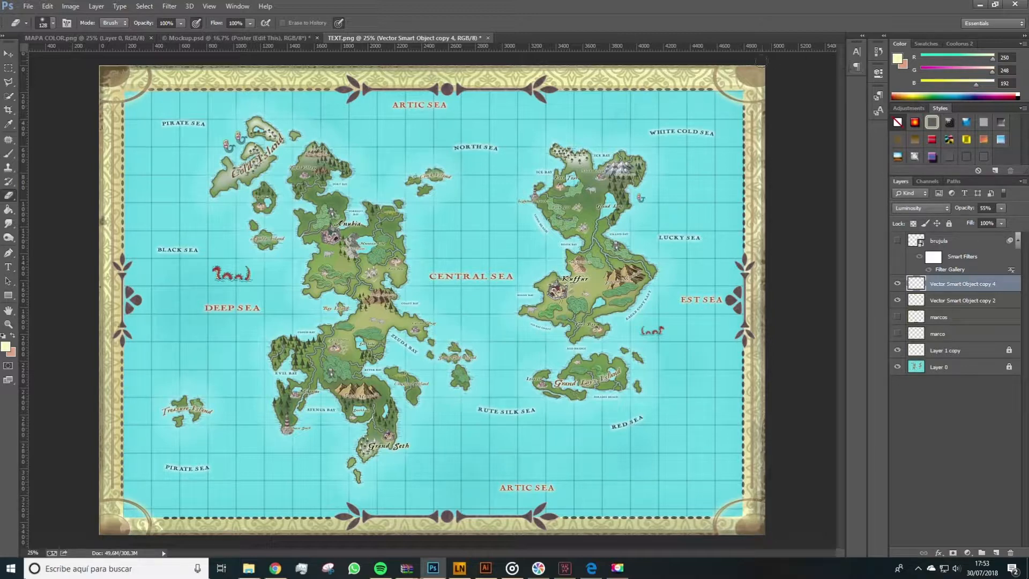
pyautogui.click(8, 54)
pyautogui.click(49, 113)
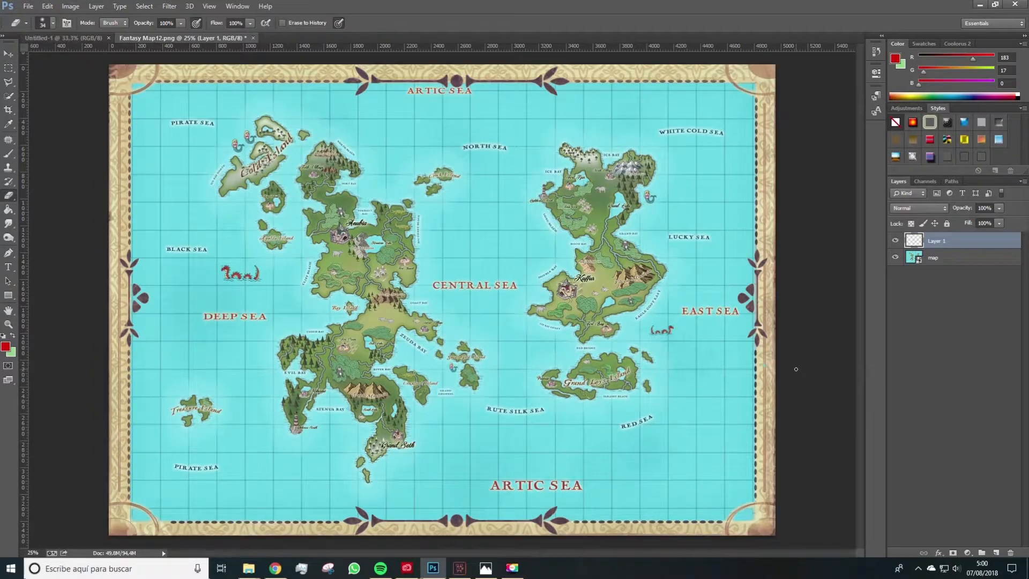
pyautogui.hotkey('ctrl', 'alt', 'z')
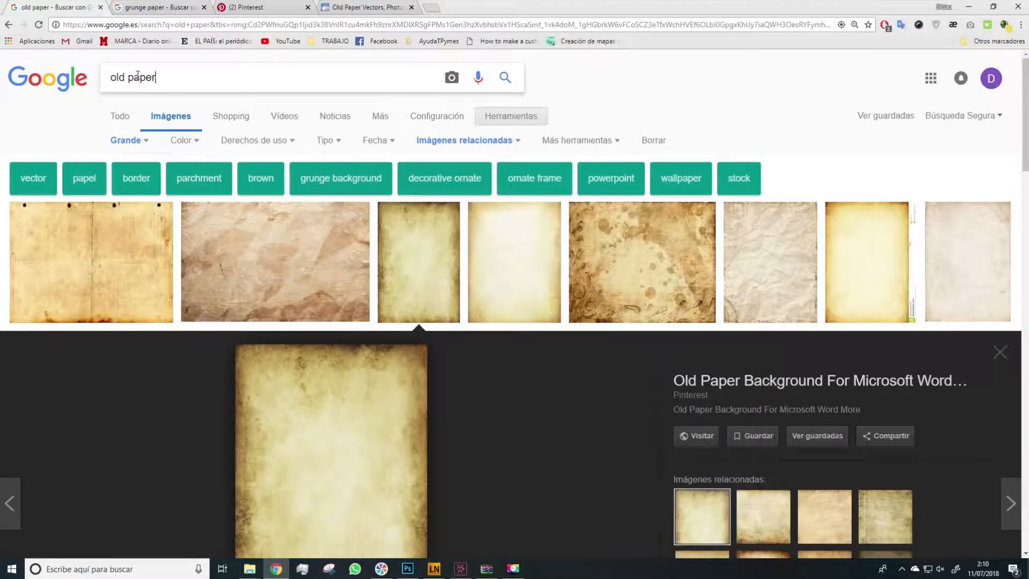
# Look through the Google Images results for old paper to find a background texture for the map
pyautogui.tripleClick(138, 75)
pyautogui.scroll(-5, 362, 261)
pyautogui.scroll(-8, 363, 262)
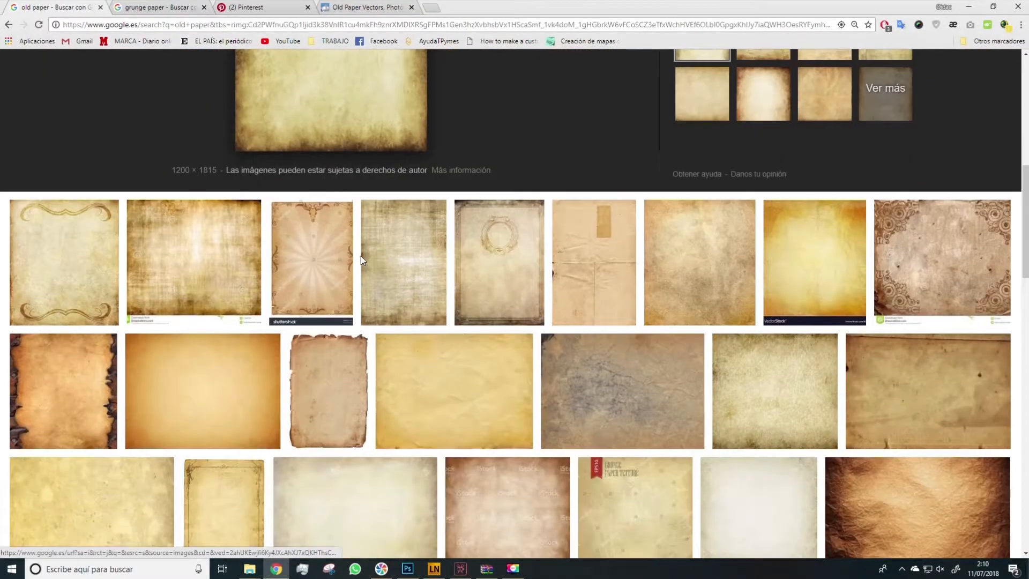
pyautogui.scroll(6, 362, 262)
pyautogui.scroll(7, 362, 262)
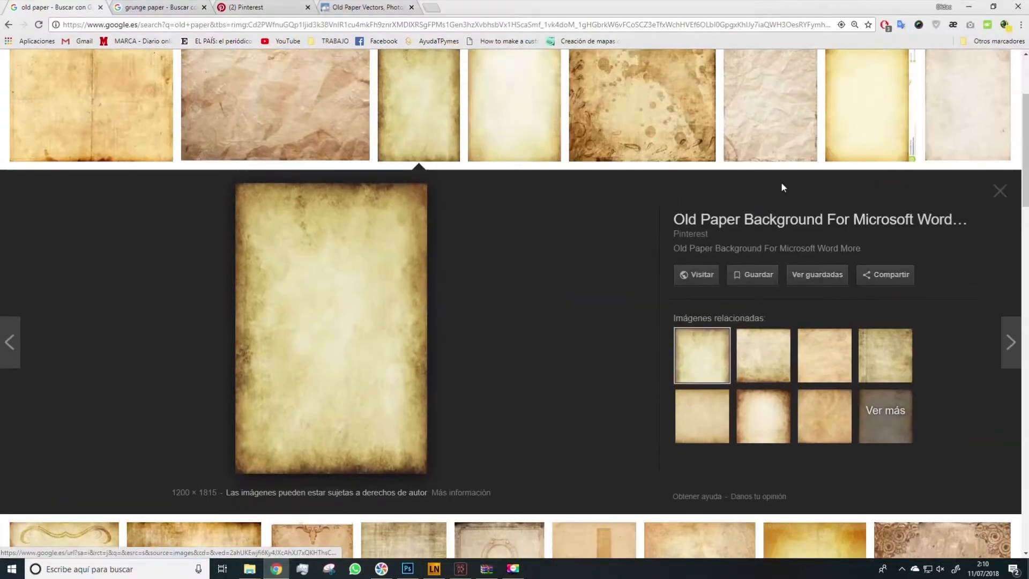
pyautogui.scroll(-6, 466, 278)
pyautogui.scroll(-9, 409, 293)
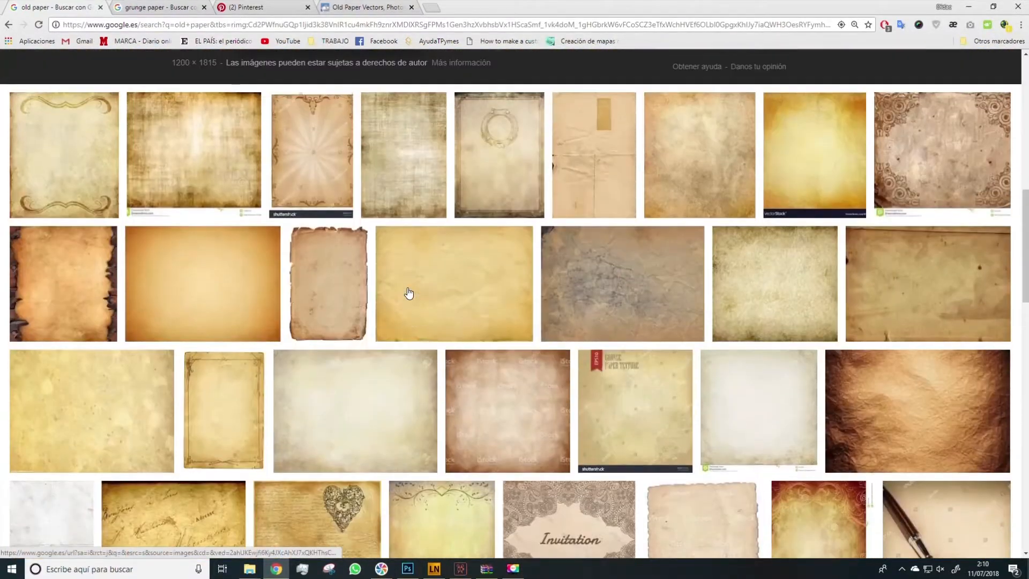
pyautogui.scroll(-3, 410, 336)
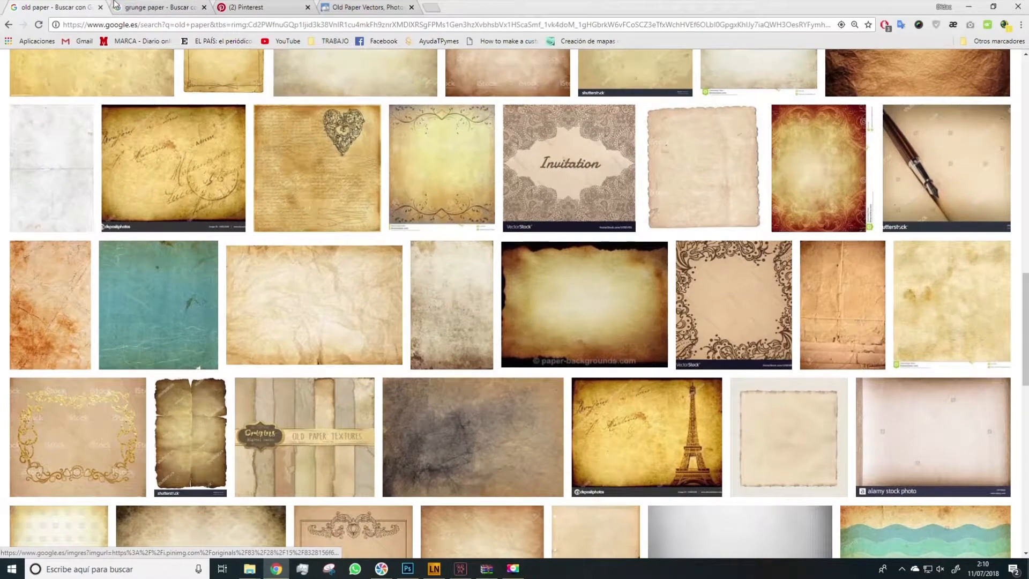
# Examine the Google Images results for grunge paper as alternative textures
pyautogui.click(155, 7)
pyautogui.moveTo(110, 79); pyautogui.dragTo(178, 80)
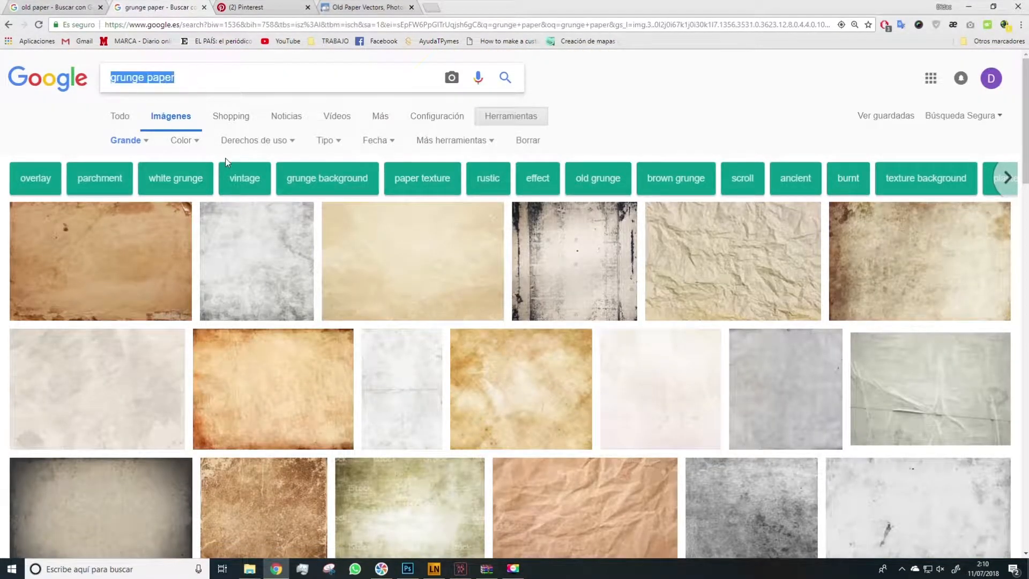
pyautogui.click(433, 184)
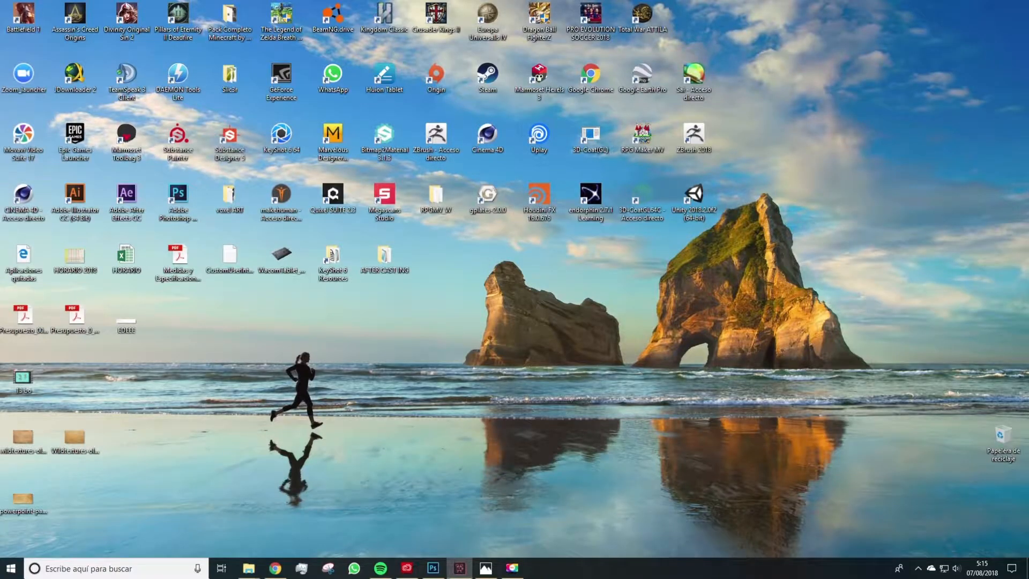
# Place wildtextures-old-paper-texture-3 from the desktop into the map, stretch it over the whole canvas and put its layer beneath Layer 1
pyautogui.click(137, 462)
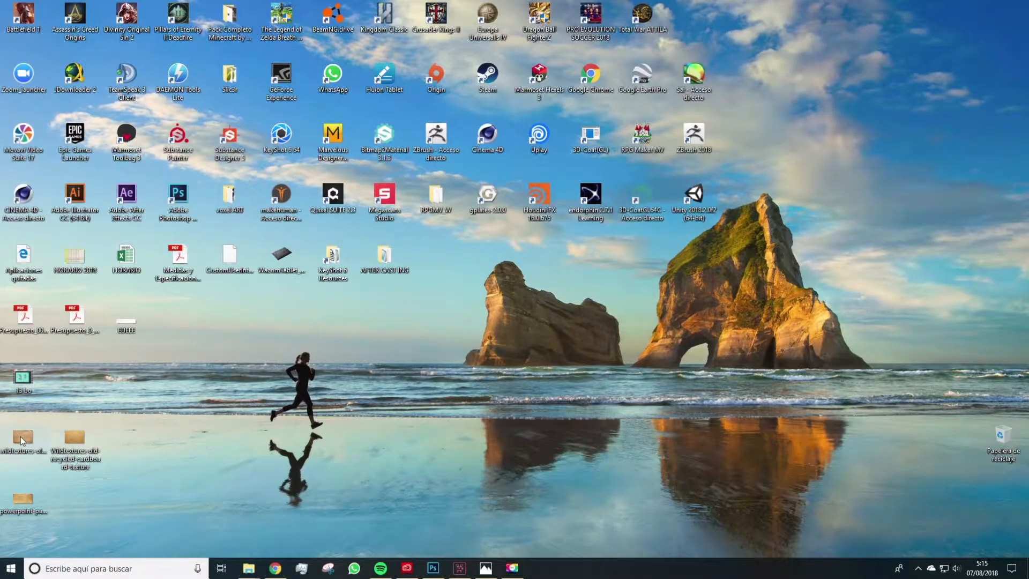
pyautogui.moveTo(20, 436); pyautogui.dragTo(501, 325)
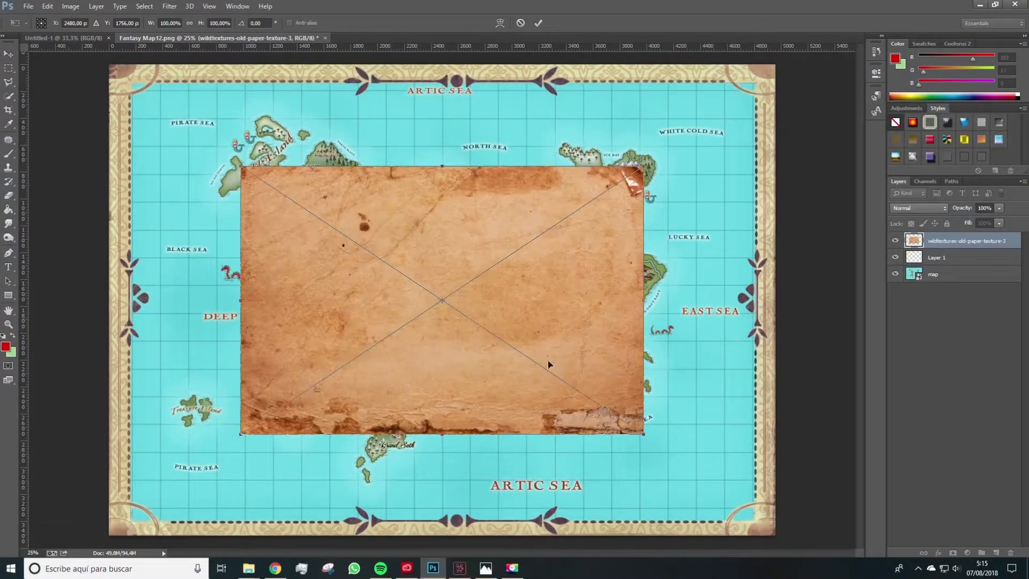
pyautogui.moveTo(645, 434); pyautogui.dragTo(795, 535)
pyautogui.moveTo(257, 170); pyautogui.dragTo(98, 49)
pyautogui.press('Return')
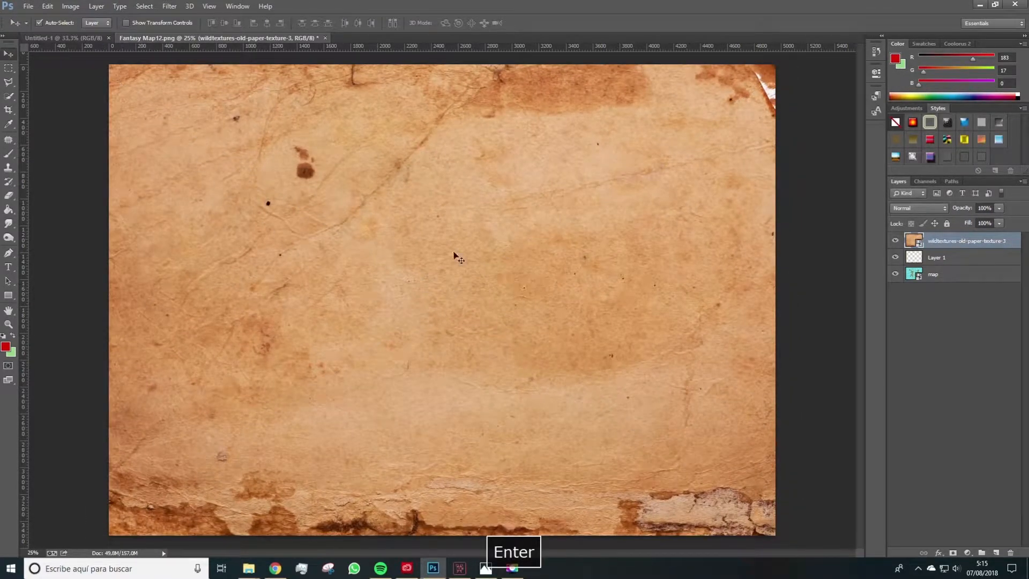
pyautogui.moveTo(935, 252); pyautogui.dragTo(932, 270)
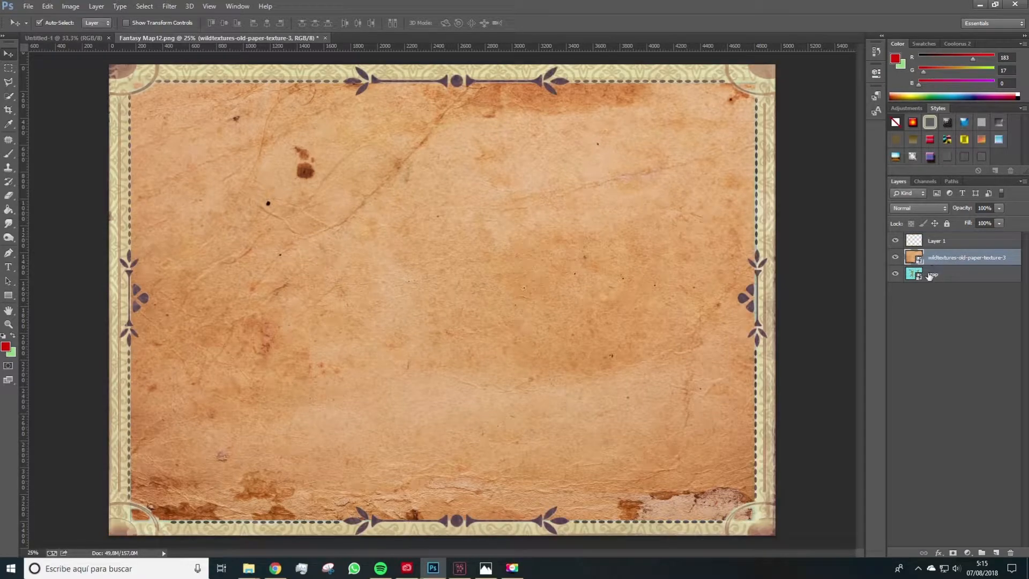
# Try different blend modes on the old paper texture layer, including Overlay, Linear Light, Screen and Linear Burn
pyautogui.click(919, 208)
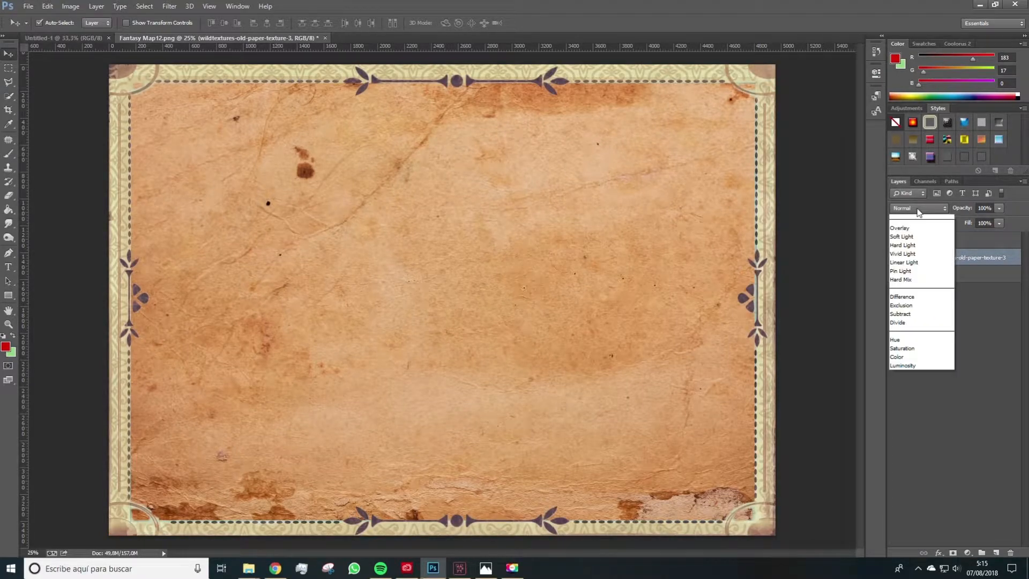
pyautogui.click(910, 237)
pyautogui.press('Down')
pyautogui.press('Down')
pyautogui.press('Down')
pyautogui.press('Down')
pyautogui.press('Down')
pyautogui.press('Down')
pyautogui.press('Down')
pyautogui.press('Down')
pyautogui.press('Down')
pyautogui.press('Down')
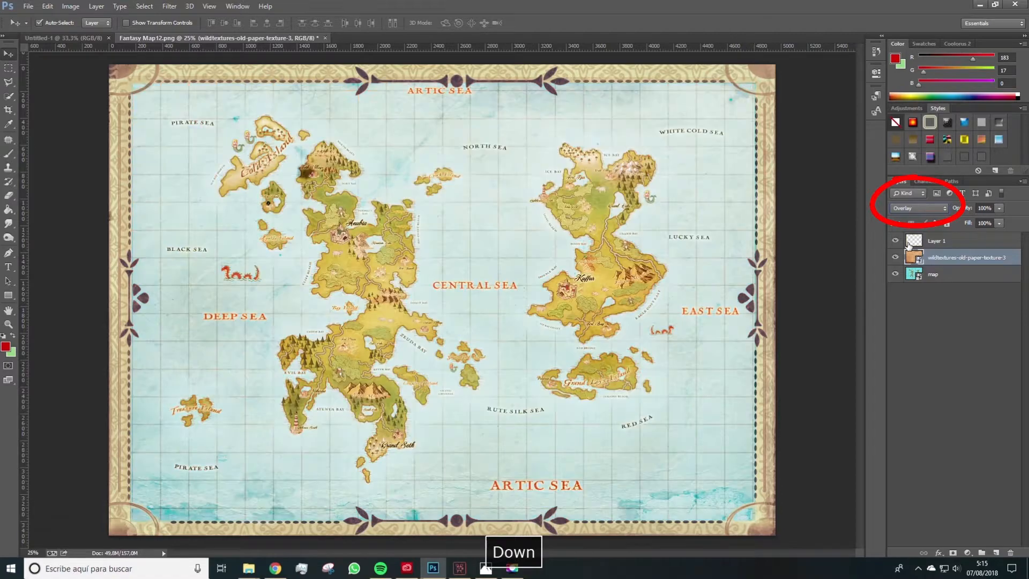
pyautogui.press('Down')
pyautogui.press('Down')
pyautogui.press('Down')
pyautogui.press('Down')
pyautogui.press('Down')
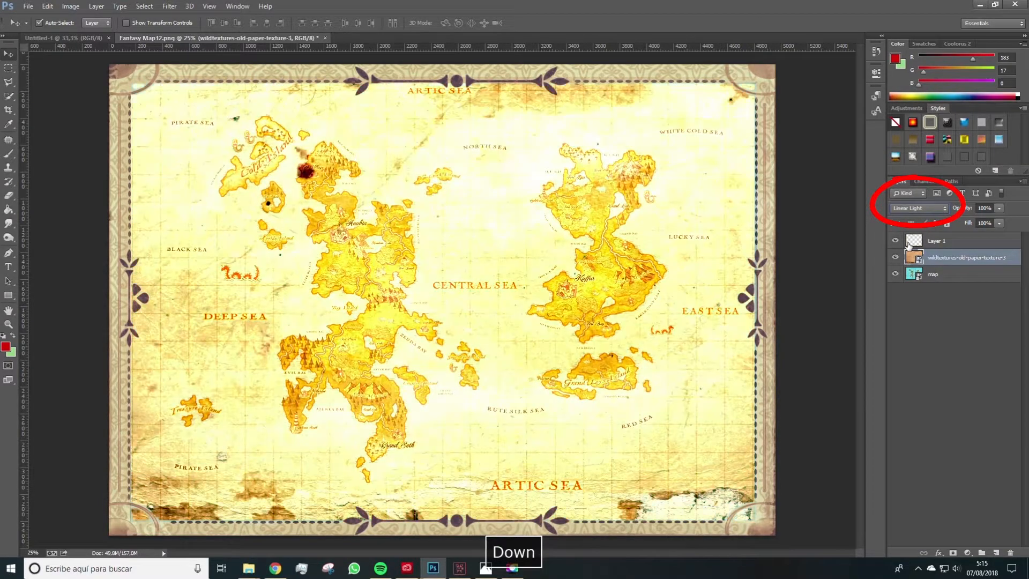
pyautogui.press('Up')
pyautogui.press('Up')
pyautogui.press('Up')
pyautogui.press('Up')
pyautogui.press('Up')
pyautogui.press('Up')
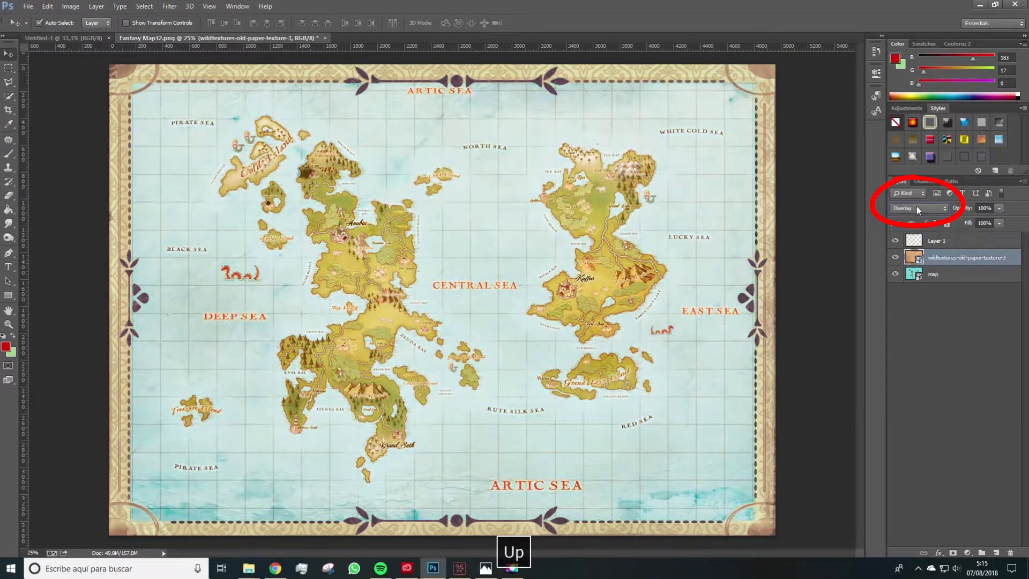
pyautogui.press('Up')
pyautogui.press('Up')
pyautogui.press('Up')
pyautogui.press('Up')
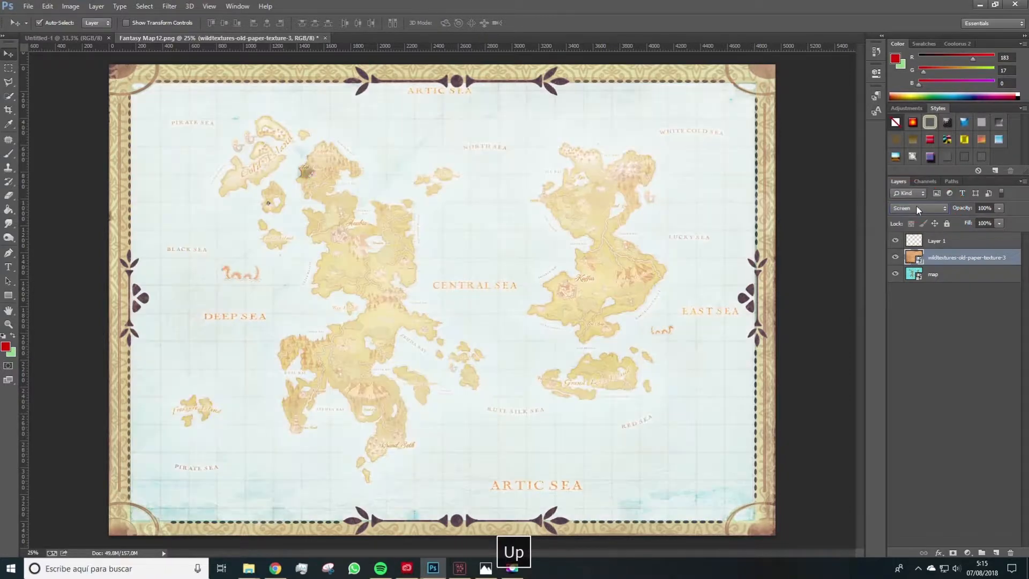
pyautogui.press('Up')
pyautogui.press('Up')
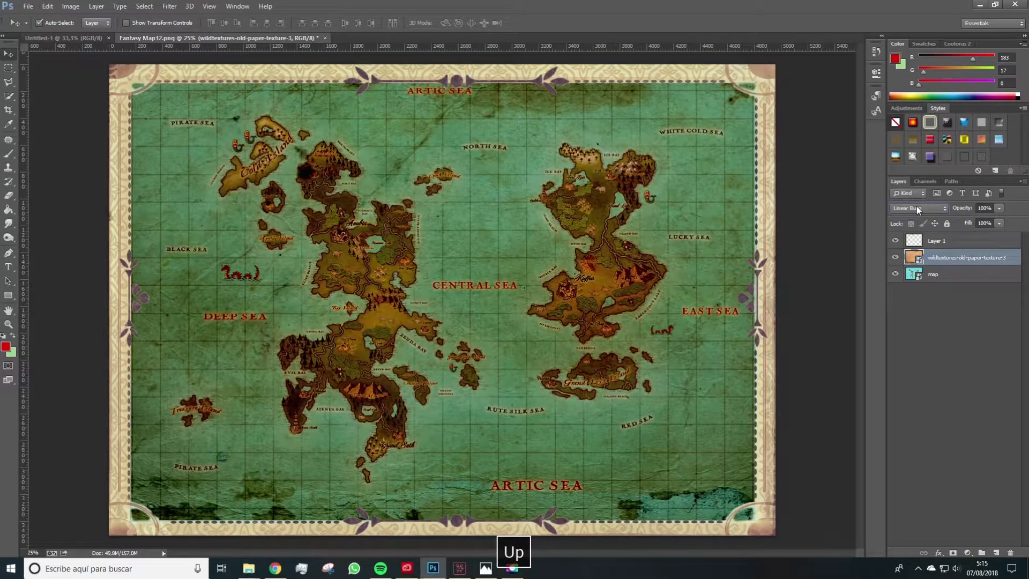
# Set the old paper texture layer to Multiply with an opacity of about 26%
pyautogui.click(916, 206)
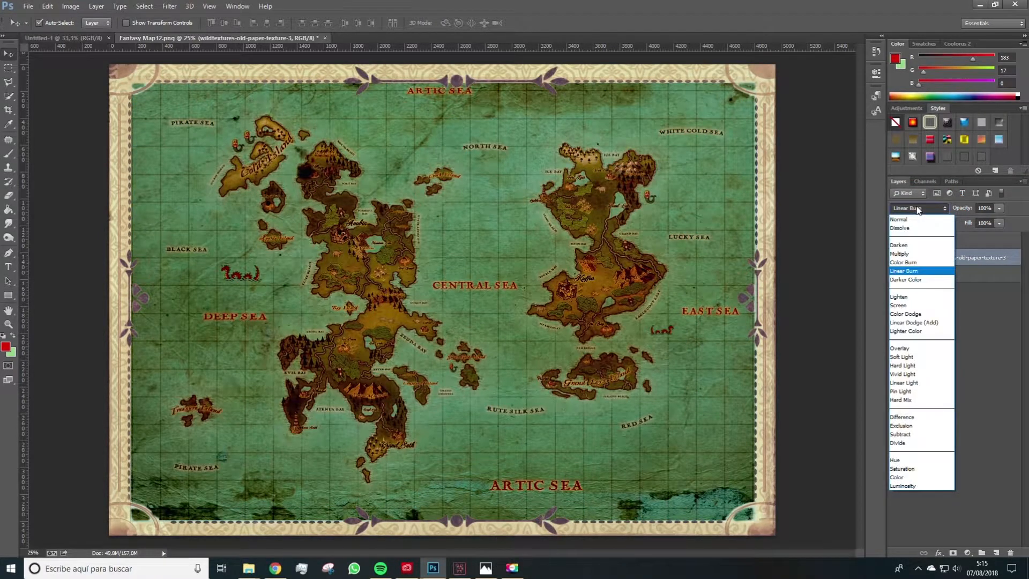
pyautogui.click(909, 254)
pyautogui.click(1000, 209)
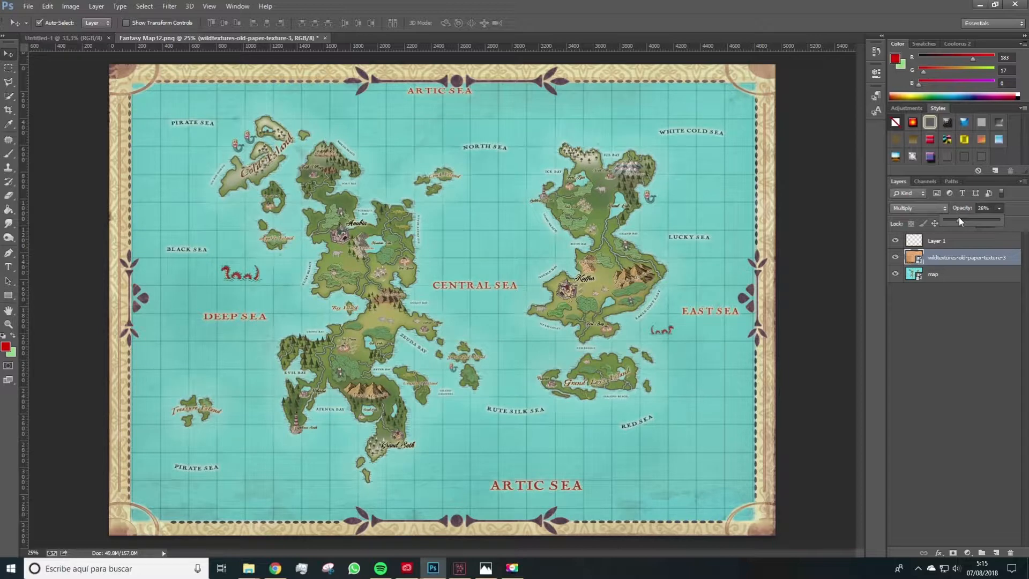
pyautogui.click(982, 295)
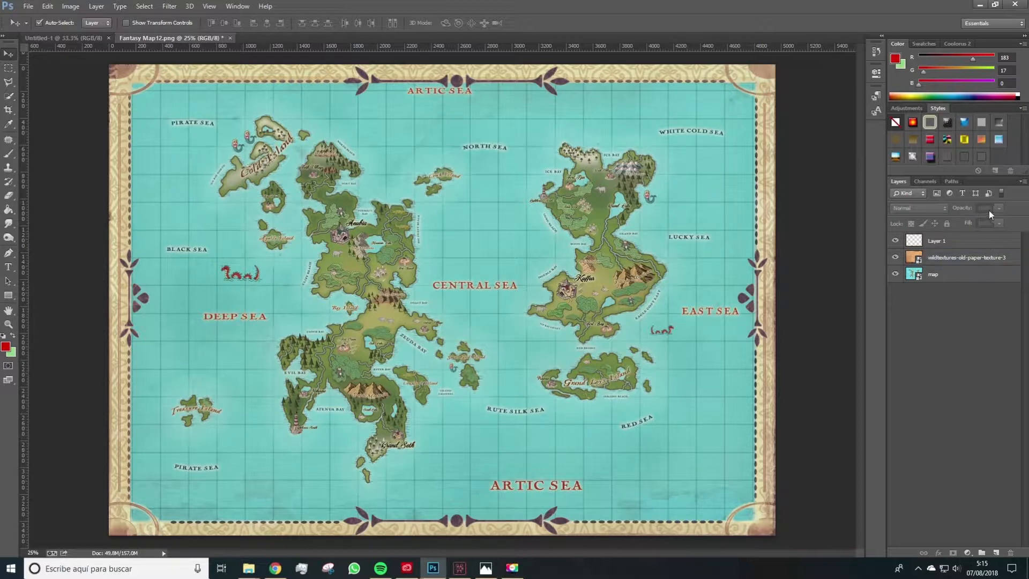
# Lower the fill of the old paper texture layer to soften its effect on the map
pyautogui.click(949, 259)
pyautogui.click(999, 224)
pyautogui.moveTo(980, 236); pyautogui.dragTo(983, 235)
pyautogui.click(955, 344)
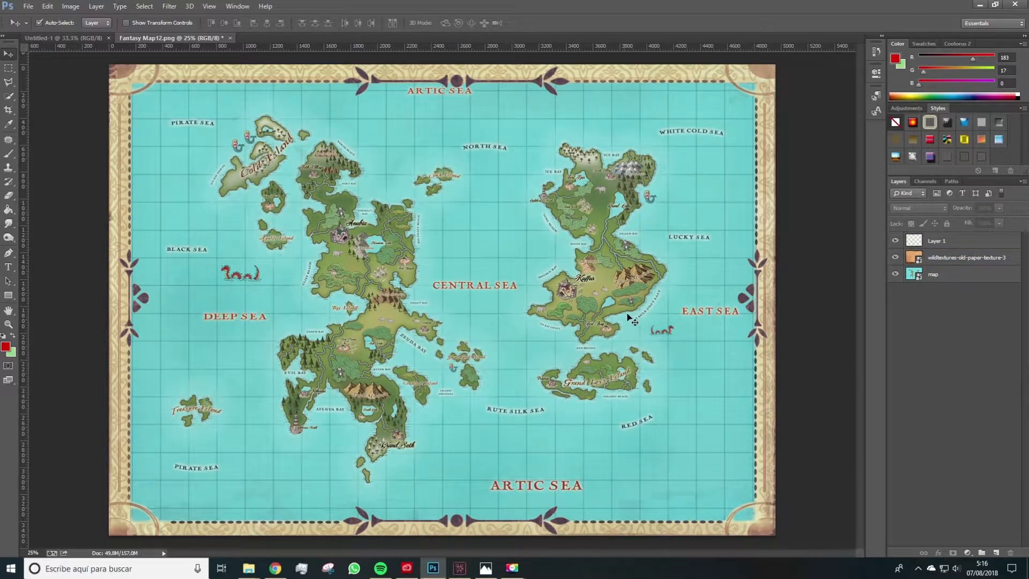
# Place the Wildtextures old recycled cardboard texture from the desktop and stretch it over the whole map
pyautogui.click(1026, 569)
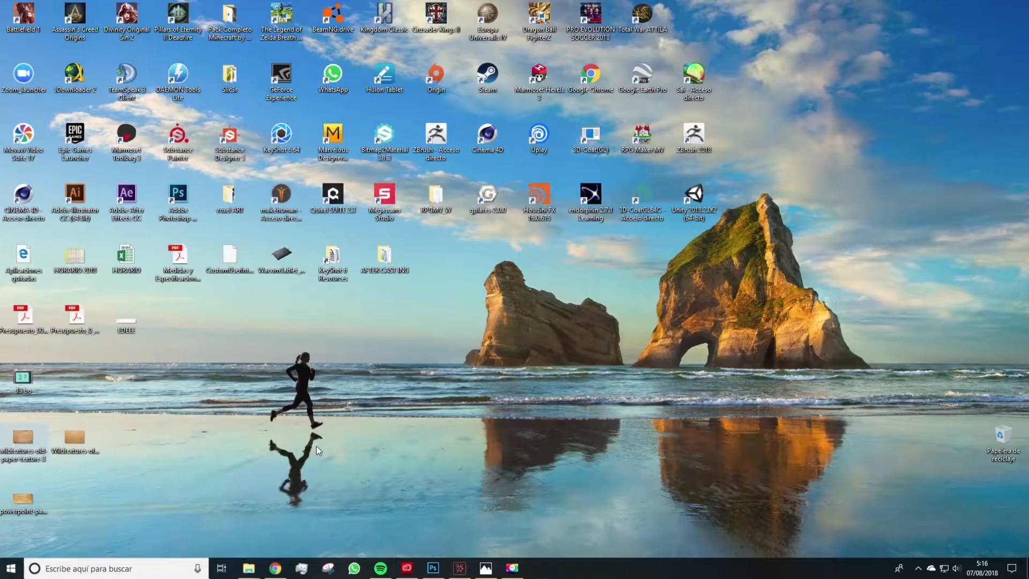
pyautogui.click(433, 567)
pyautogui.press('space')
pyautogui.moveTo(442, 378); pyautogui.dragTo(441, 379)
pyautogui.moveTo(484, 329); pyautogui.dragTo(784, 538)
pyautogui.moveTo(399, 271); pyautogui.dragTo(135, 1)
pyautogui.press('Return')
# Blend the cardboard texture layer with Multiply, put it beneath Layer 1 and reduce its opacity
pyautogui.click(919, 207)
pyautogui.click(919, 257)
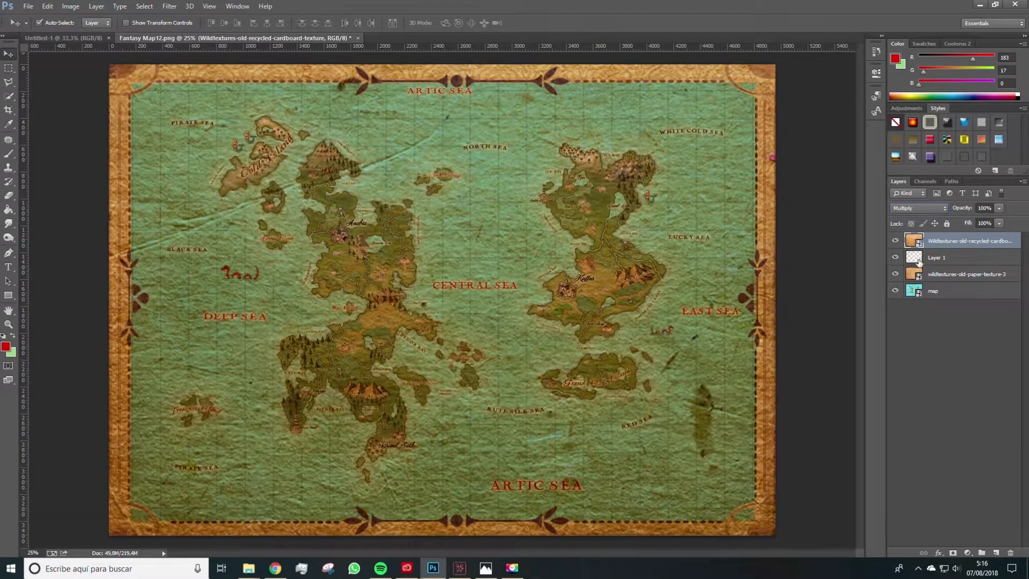
pyautogui.moveTo(941, 267); pyautogui.dragTo(942, 266)
pyautogui.click(998, 208)
pyautogui.moveTo(998, 218); pyautogui.dragTo(957, 219)
# Change the cardboard texture layer's blend mode to Overlay and its opacity to 15%
pyautogui.click(938, 257)
pyautogui.click(918, 209)
pyautogui.click(908, 301)
pyautogui.press('Down')
pyautogui.press('Down')
pyautogui.press('Down')
pyautogui.press('Down')
pyautogui.press('Down')
pyautogui.press('Up')
pyautogui.click(997, 209)
pyautogui.moveTo(984, 220); pyautogui.dragTo(978, 221)
# Place a second copy of the old paper texture beneath Layer 1, scaled to 173.10% to cover the map
pyautogui.click(1027, 572)
pyautogui.moveTo(20, 508); pyautogui.dragTo(304, 260)
pyautogui.moveTo(511, 332); pyautogui.dragTo(776, 535)
pyautogui.press('Return')
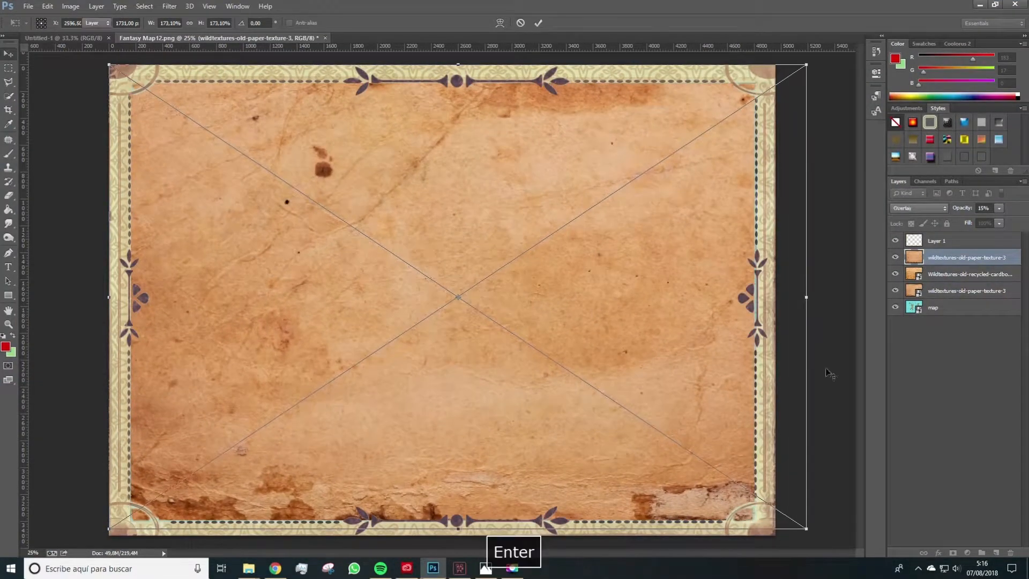
# Try blend modes on the second old paper texture layer, running through the list past Overlay to Color
pyautogui.click(907, 209)
pyautogui.click(912, 223)
pyautogui.press('Down')
pyautogui.press('Down')
pyautogui.press('Down')
pyautogui.press('Down')
pyautogui.press('Down')
pyautogui.press('Down')
pyautogui.press('Down')
pyautogui.press('Down')
pyautogui.press('Down')
pyautogui.press('Down')
pyautogui.press('Down')
pyautogui.press('Down')
pyautogui.press('Down')
pyautogui.press('Down')
pyautogui.press('Down')
pyautogui.press('Down')
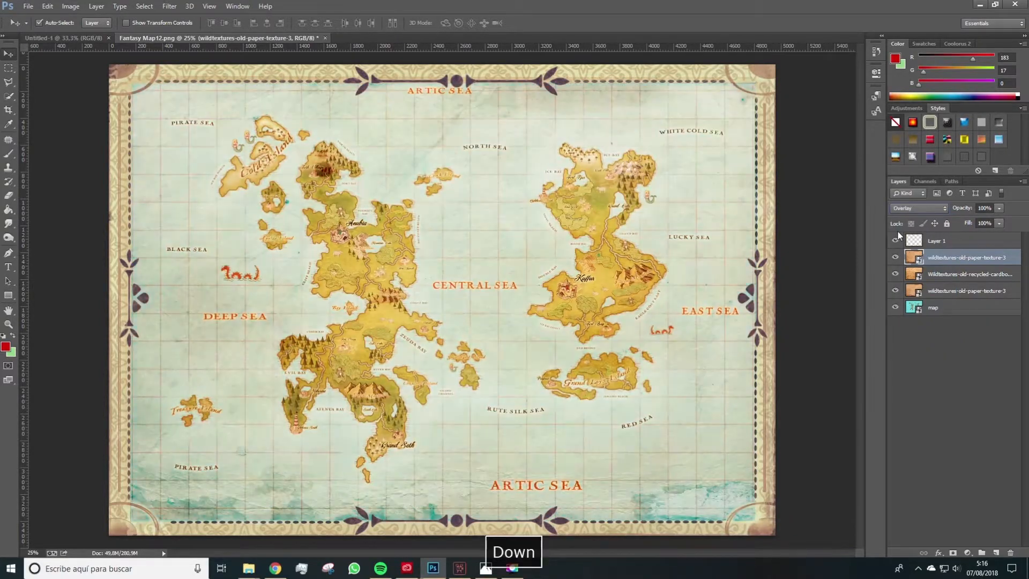
pyautogui.press('Down')
pyautogui.press('Down')
pyautogui.press('Down')
pyautogui.press('Down')
pyautogui.press('Down')
pyautogui.press('Down')
pyautogui.press('Down')
pyautogui.press('Down')
pyautogui.press('Down')
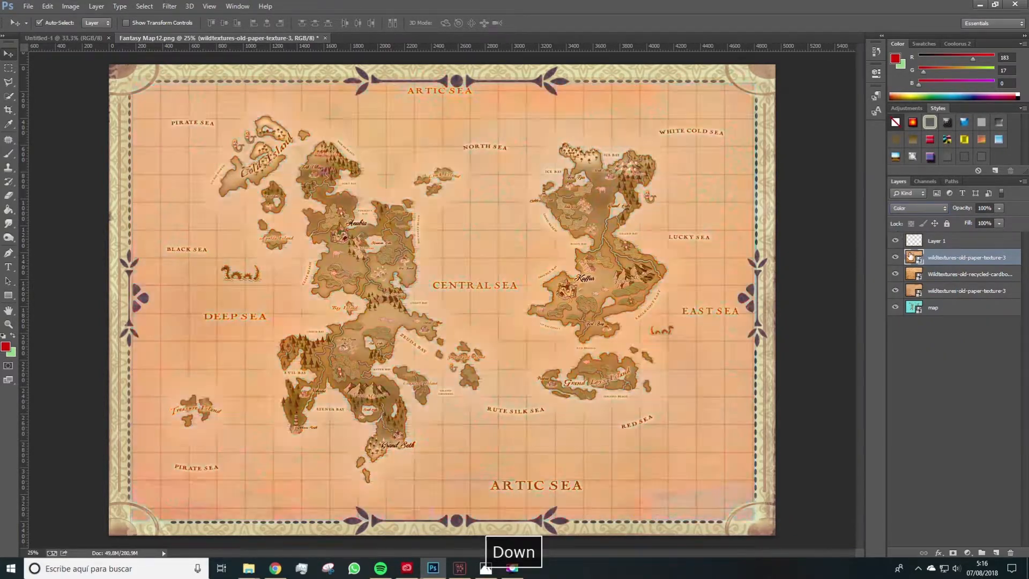
pyautogui.press('Up')
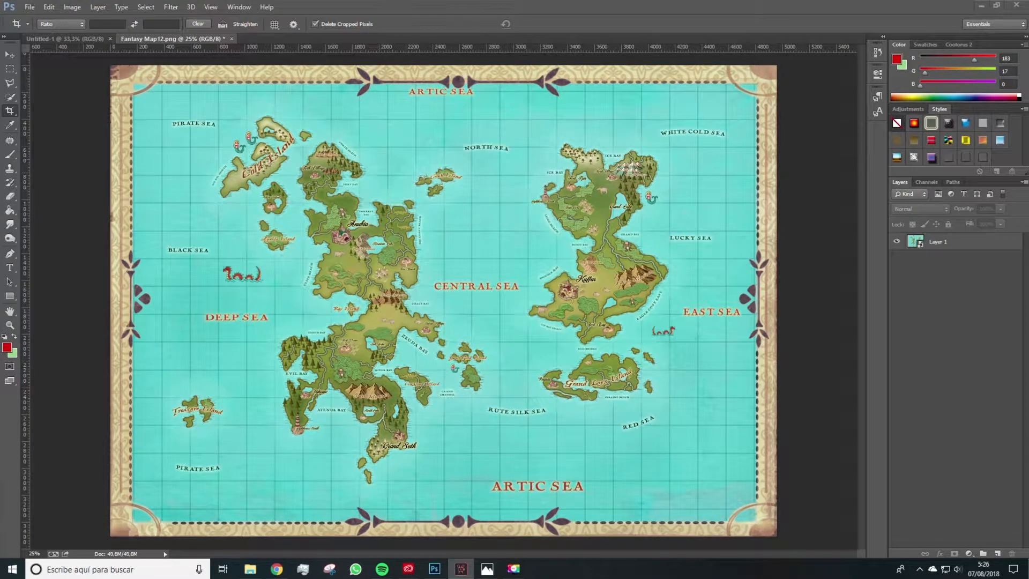
# Duplicate Layer 1 as Layer 1 copy in the Fantasy Map12.png document
pyautogui.press('space')
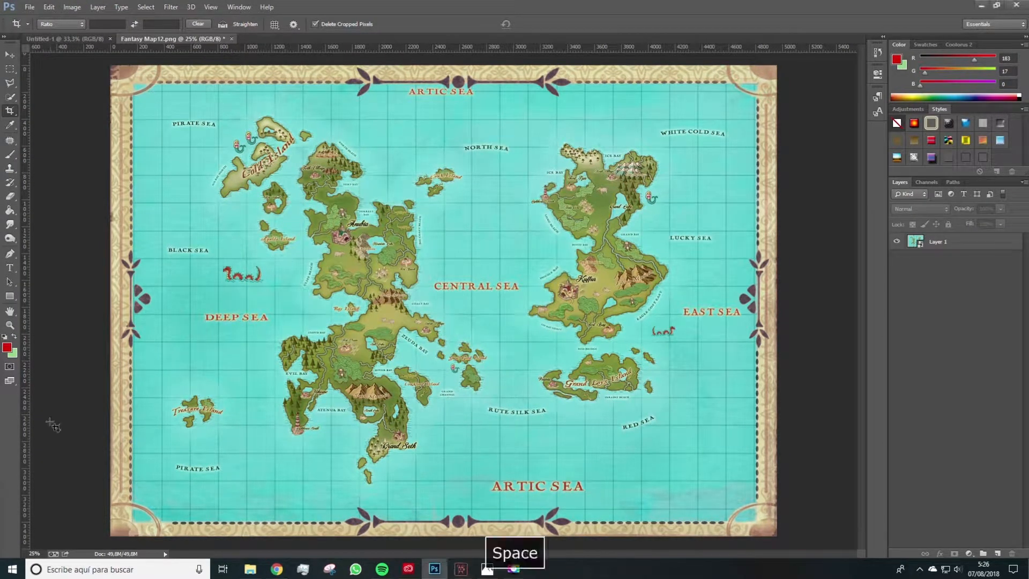
pyautogui.click(9, 55)
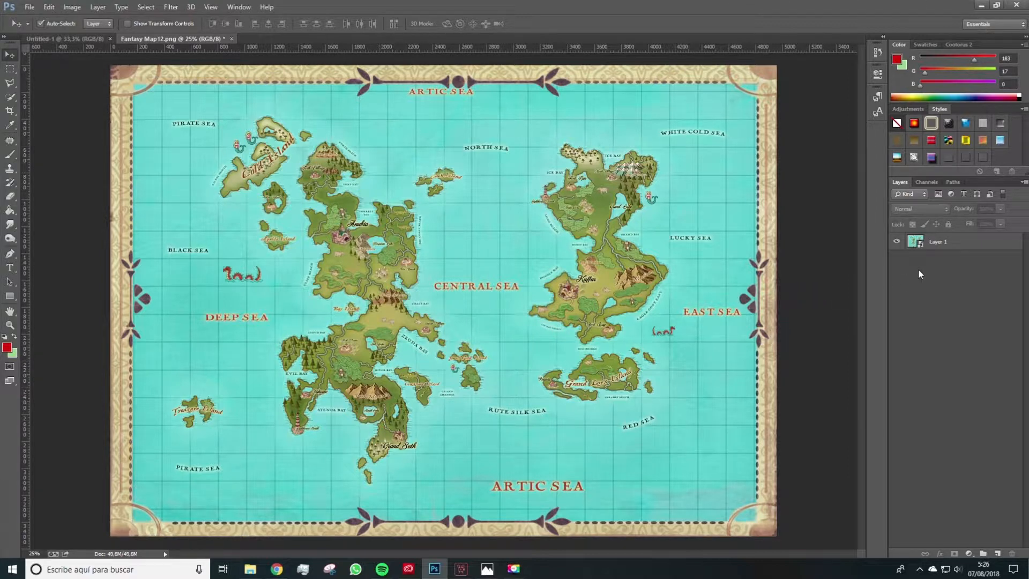
pyautogui.click(938, 248)
pyautogui.rightClick(937, 245)
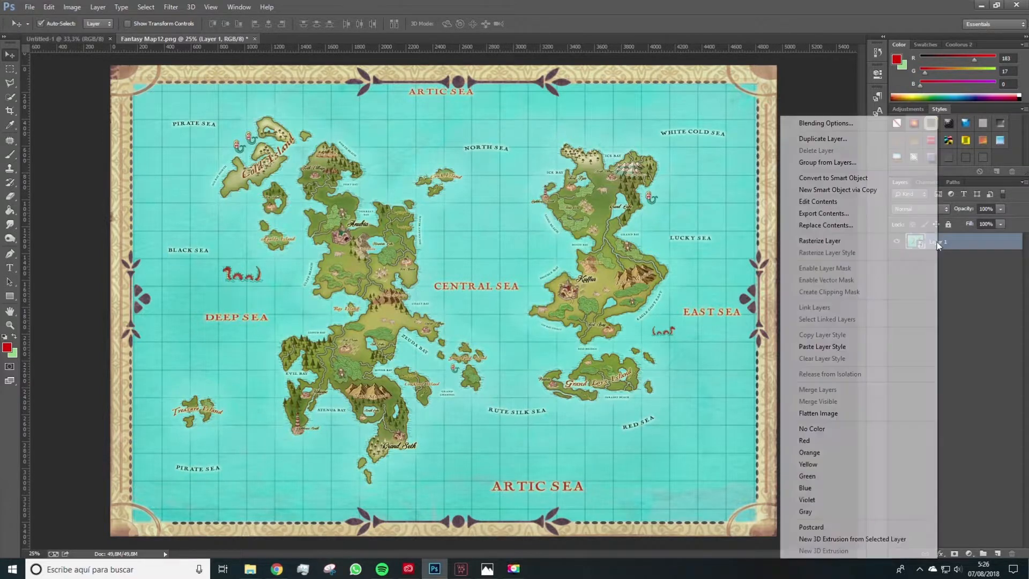
pyautogui.click(828, 138)
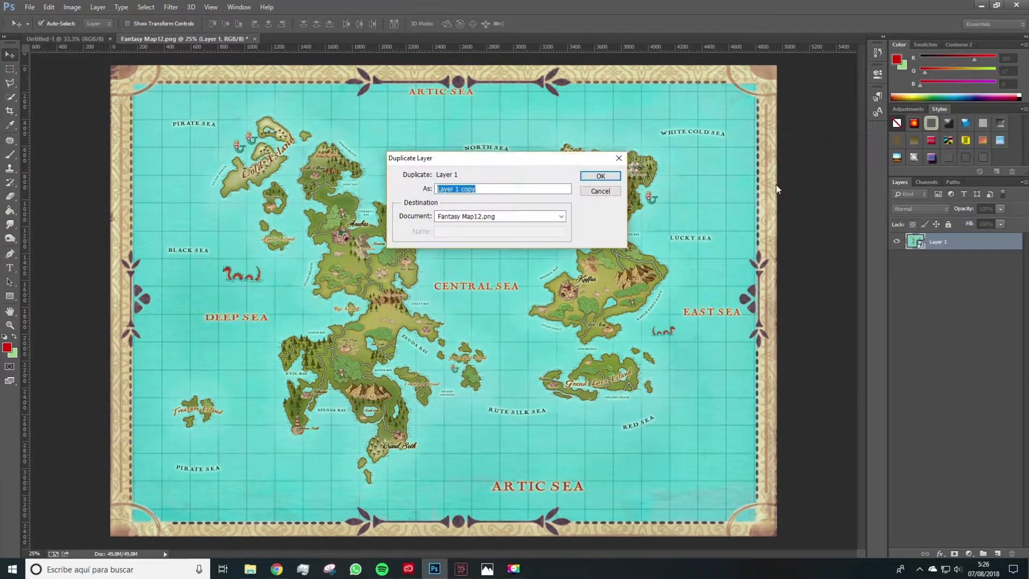
pyautogui.click(611, 177)
# Rasterize the Layer 1 copy layer and keep it selected
pyautogui.rightClick(946, 243)
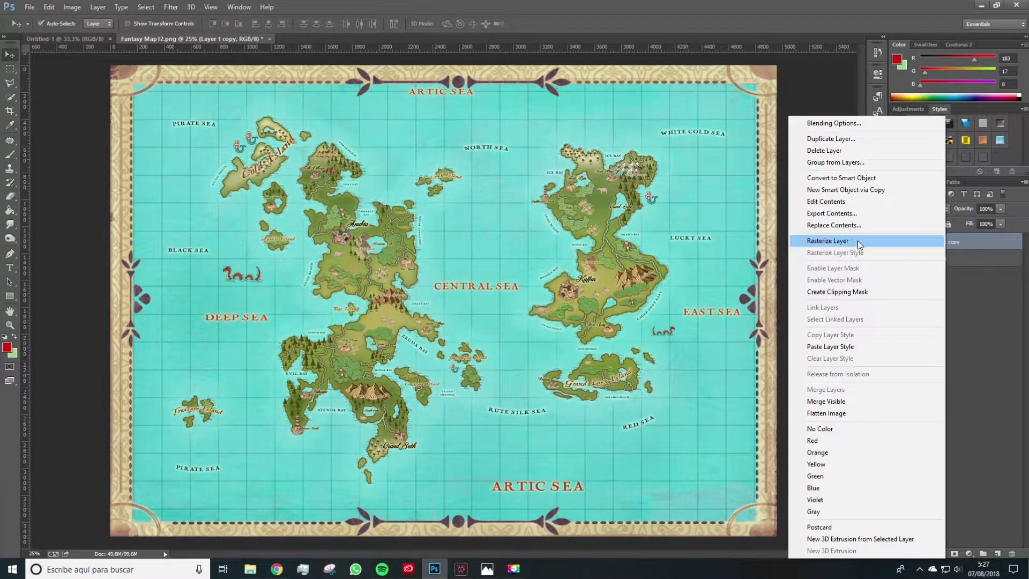
pyautogui.click(857, 240)
pyautogui.click(938, 279)
pyautogui.click(935, 246)
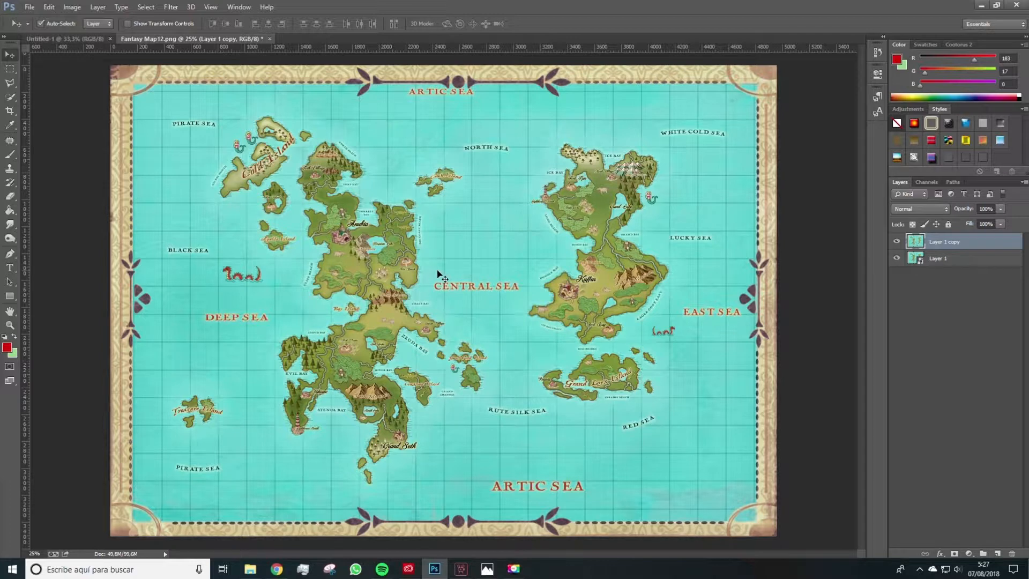
# Open the Nik Collection filter Color Efex Pro 4 on the Layer 1 copy layer
pyautogui.click(175, 7)
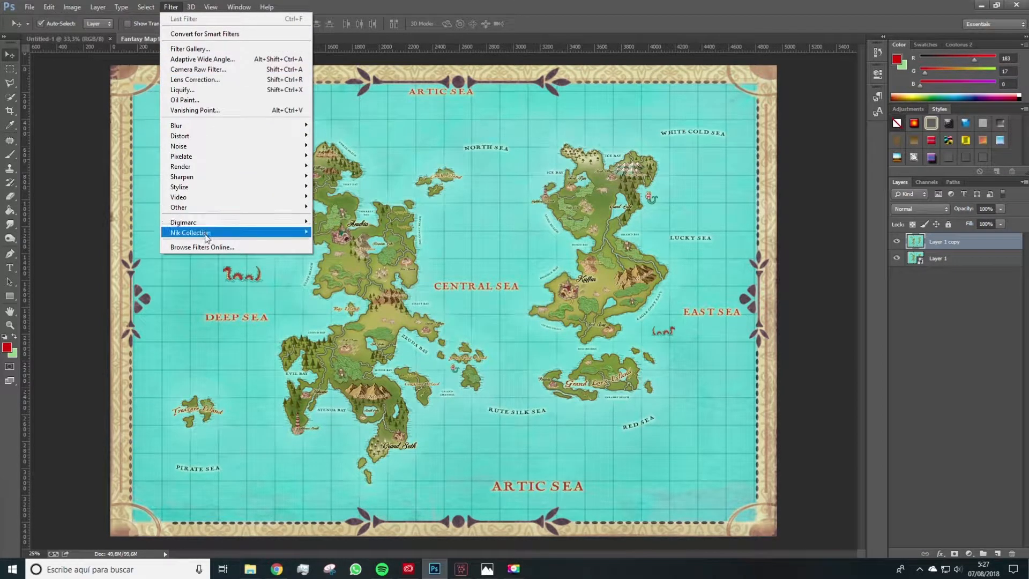
pyautogui.moveTo(206, 234)
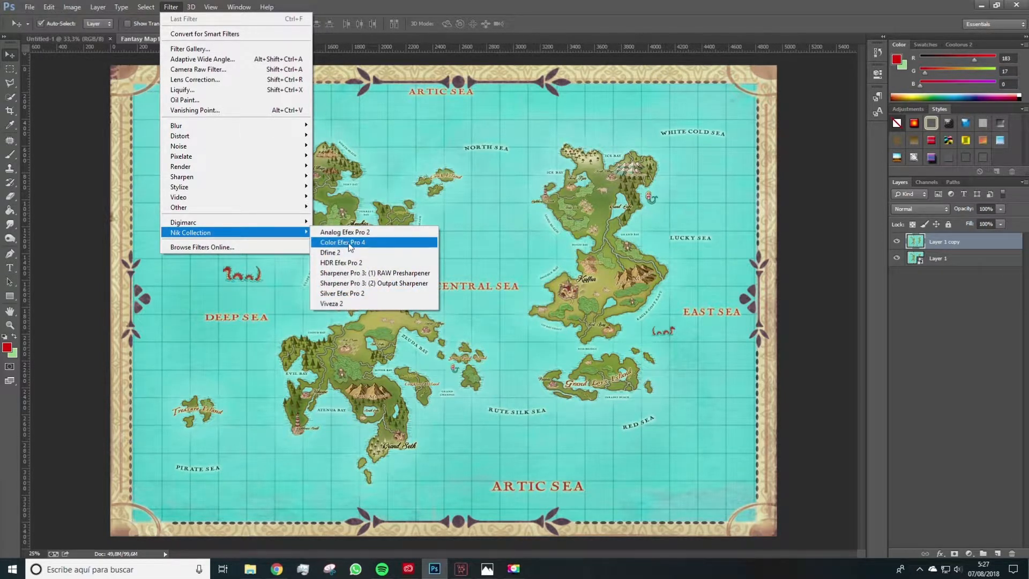
pyautogui.click(380, 244)
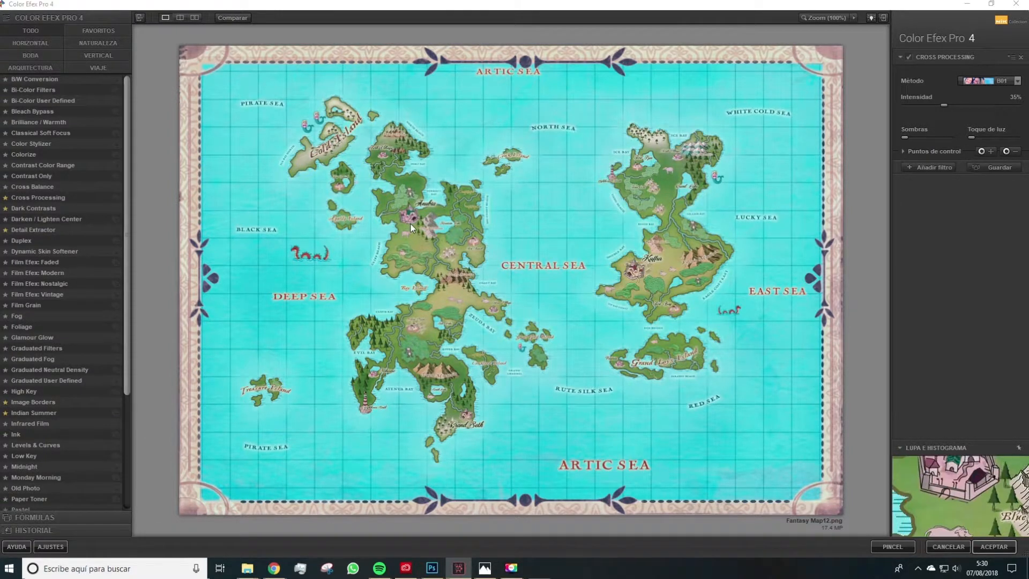
pyautogui.press('space')
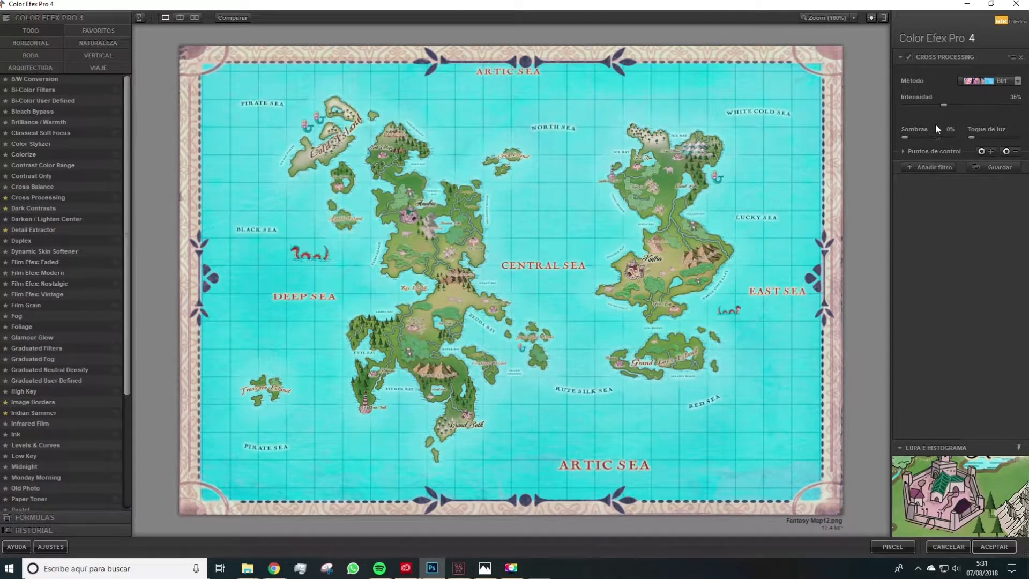
# Choose the Film Efex: Vintage filter with film type 16 and set its vignette to 0%
pyautogui.click(40, 152)
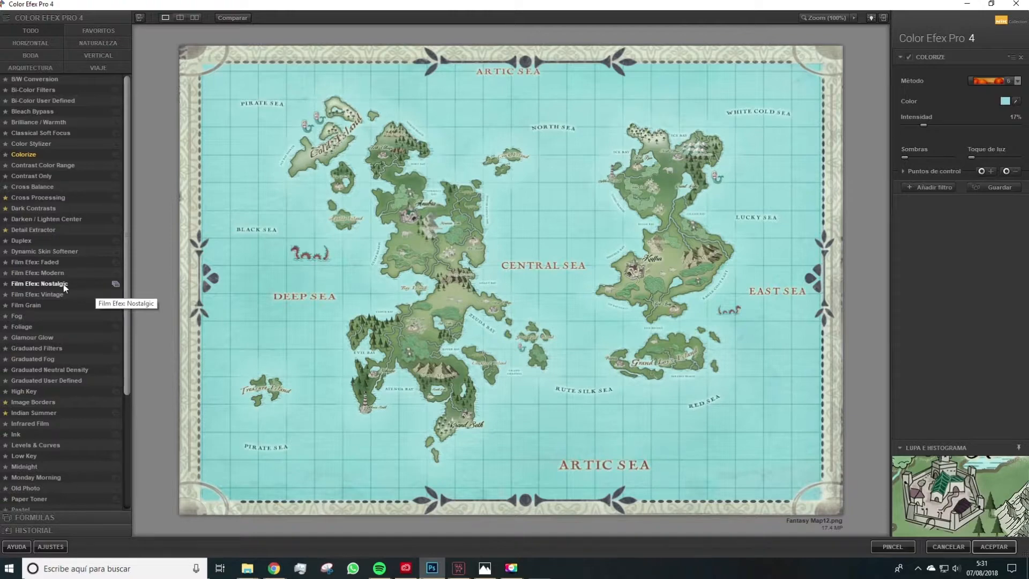
pyautogui.click(50, 295)
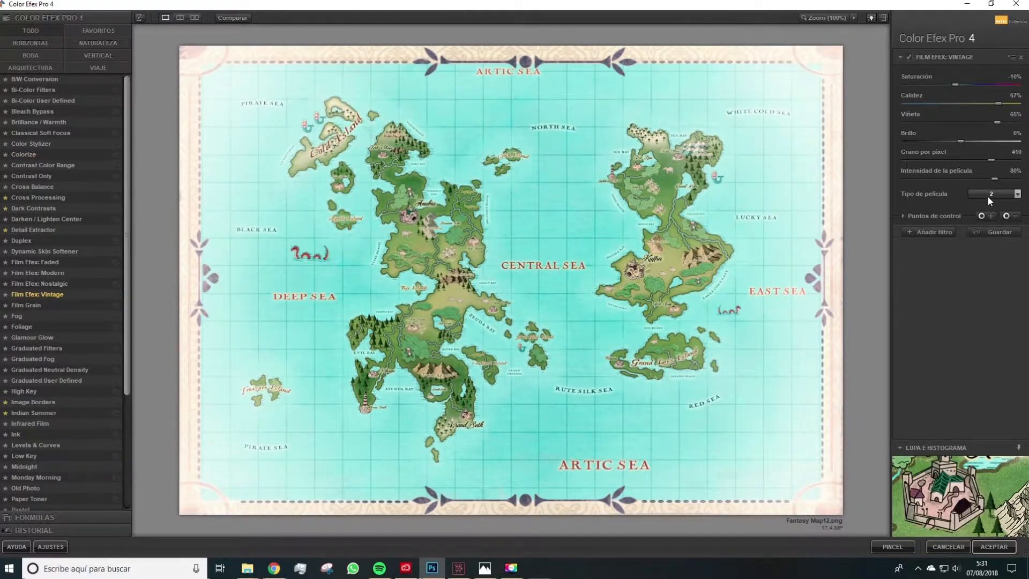
pyautogui.click(989, 195)
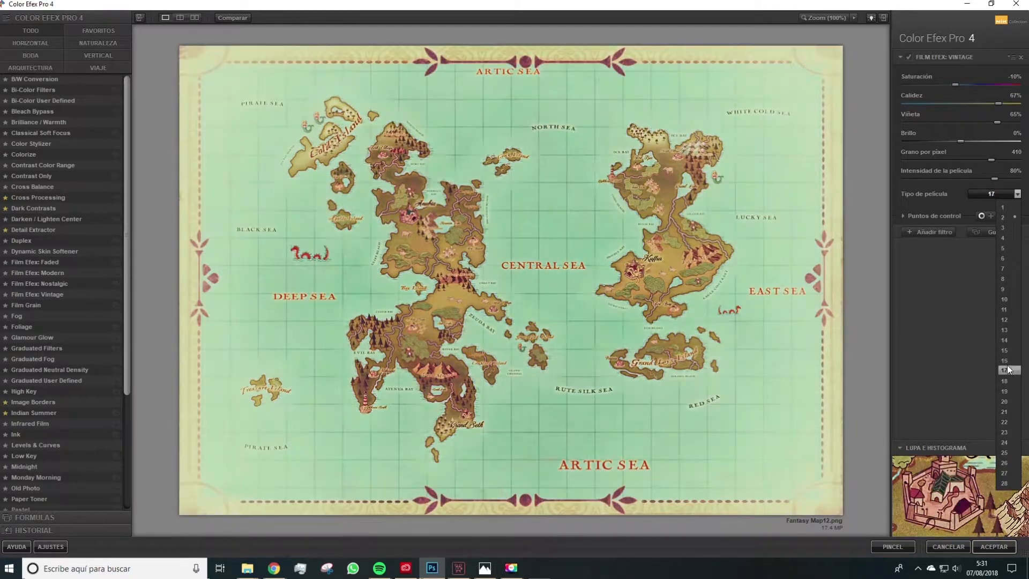
pyautogui.click(1007, 368)
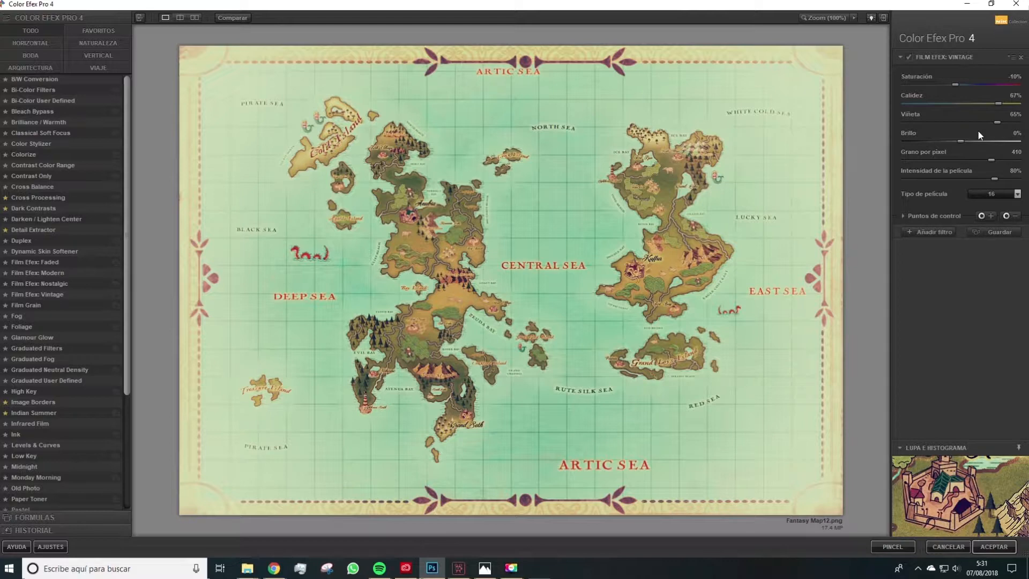
pyautogui.moveTo(994, 122); pyautogui.dragTo(957, 124)
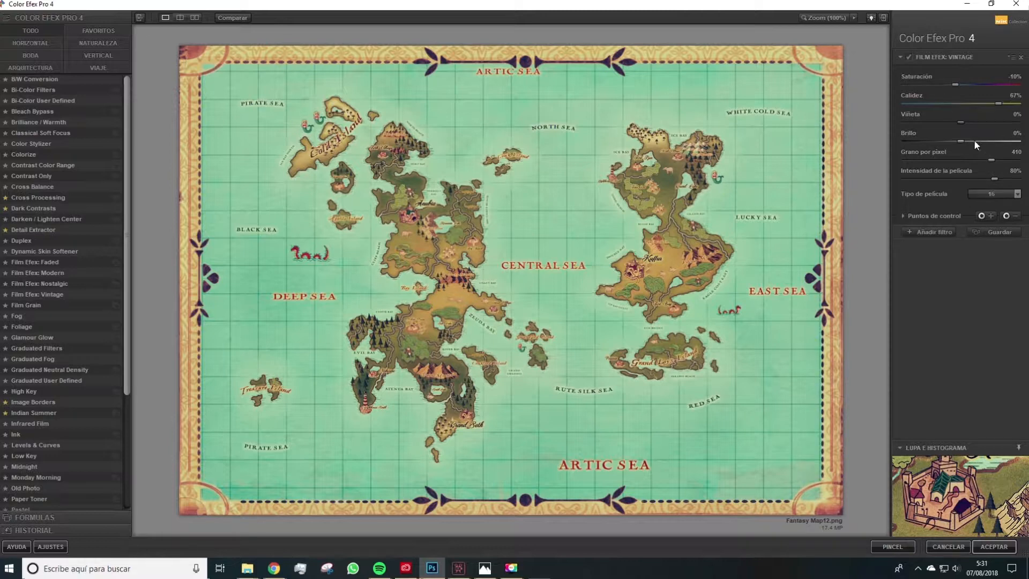
# Adjust the Film Efex: Vintage filter to 28% warmth, 4% brightness, 485 grain per pixel and 53% film strength
pyautogui.moveTo(998, 103); pyautogui.dragTo(979, 101)
pyautogui.moveTo(992, 159); pyautogui.dragTo(985, 181)
pyautogui.moveTo(981, 176); pyautogui.dragTo(966, 176)
pyautogui.moveTo(963, 141); pyautogui.dragTo(966, 143)
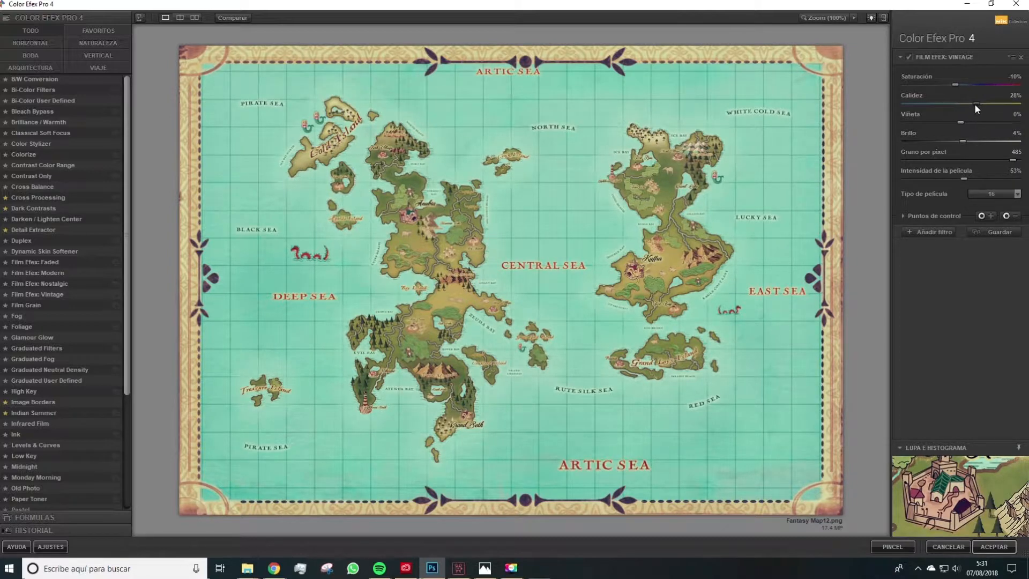
# Add a Detail Extractor filter to the stack and set its detail extraction to 12%
pyautogui.click(922, 235)
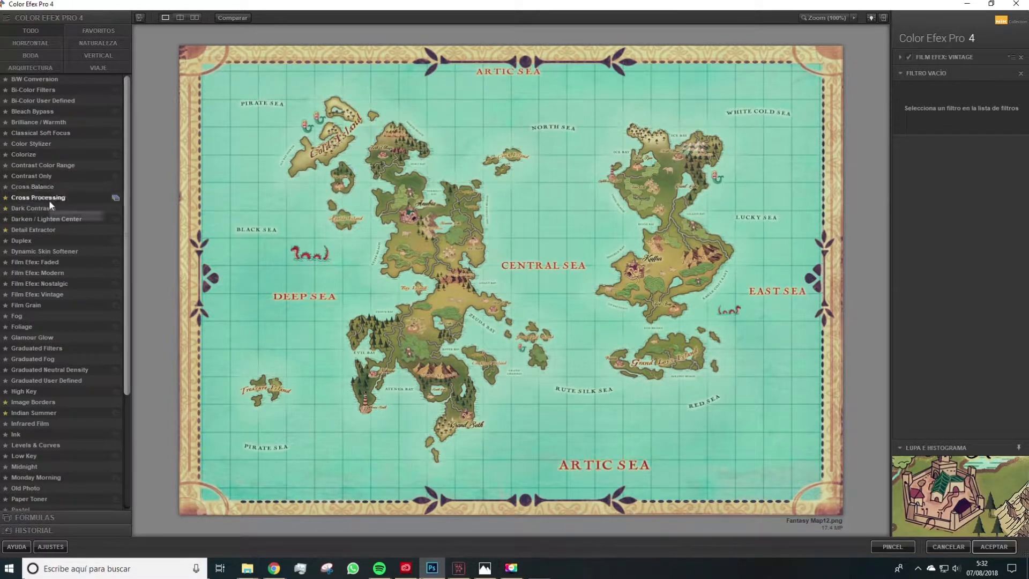
pyautogui.click(40, 230)
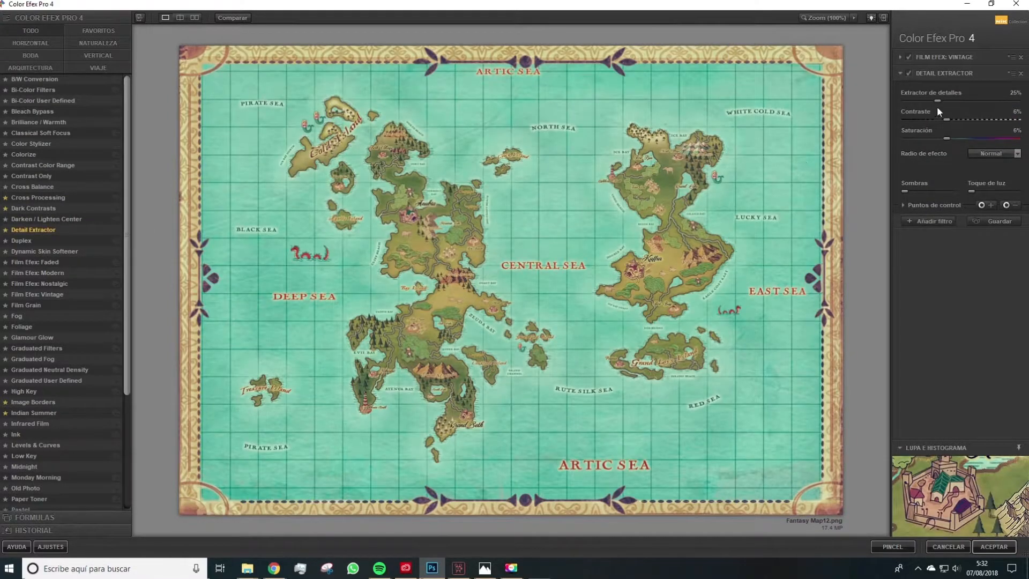
pyautogui.moveTo(968, 98); pyautogui.dragTo(920, 102)
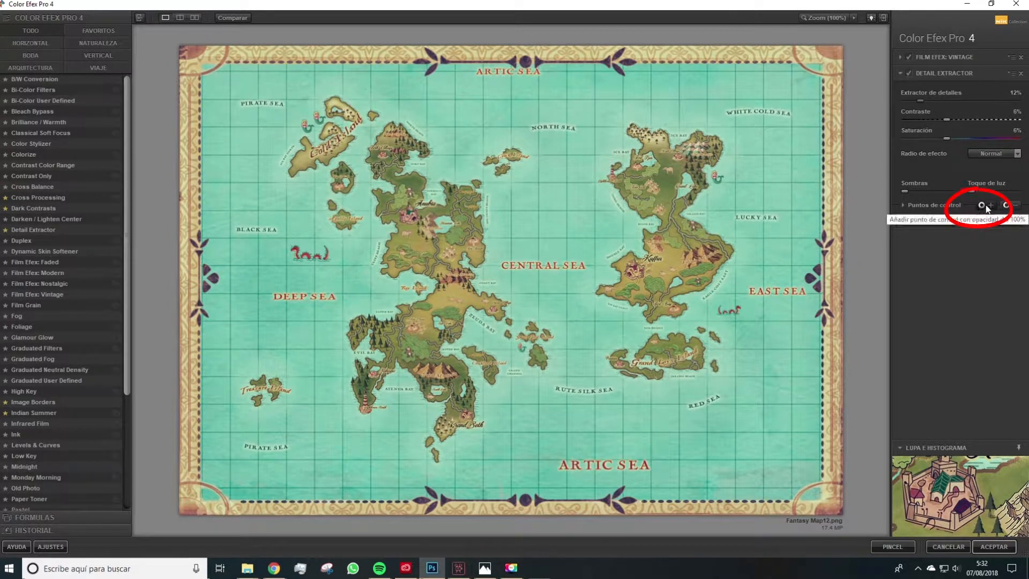
# Set the Detail Extractor filter's opacity to 37% and readjust its detail extraction amount while comparing the effect on the map
pyautogui.click(902, 205)
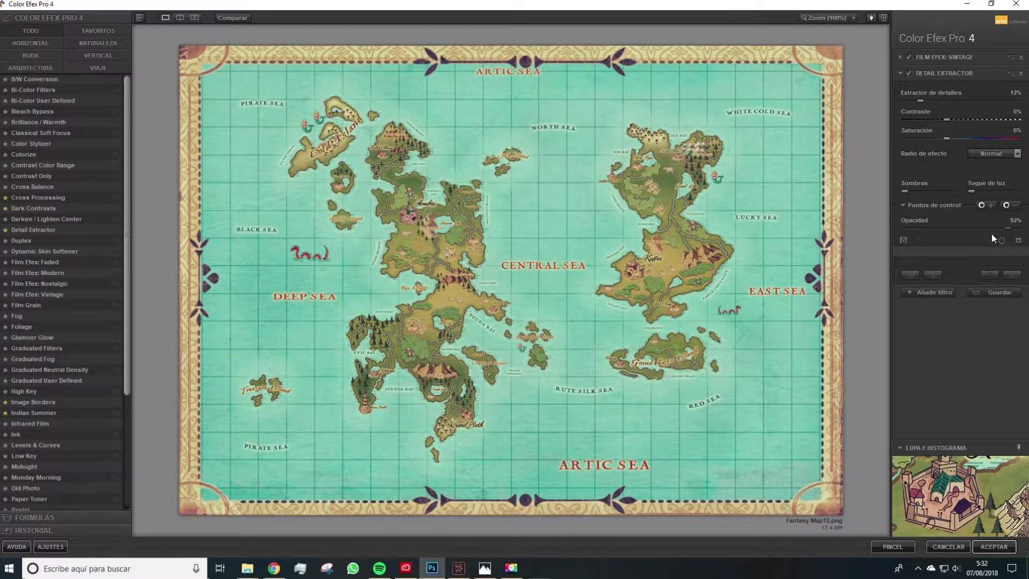
pyautogui.moveTo(942, 235); pyautogui.dragTo(904, 236)
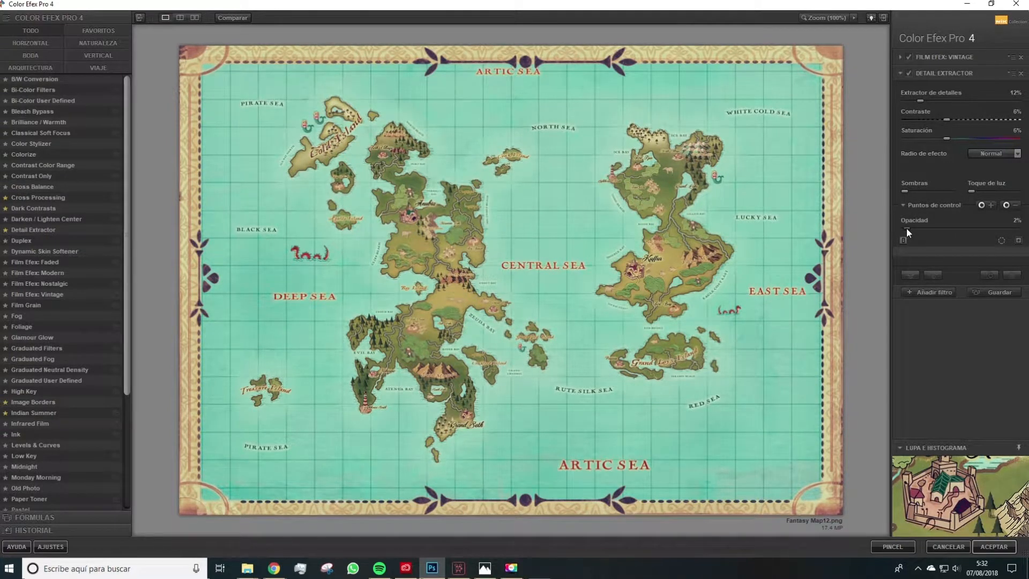
pyautogui.click(909, 75)
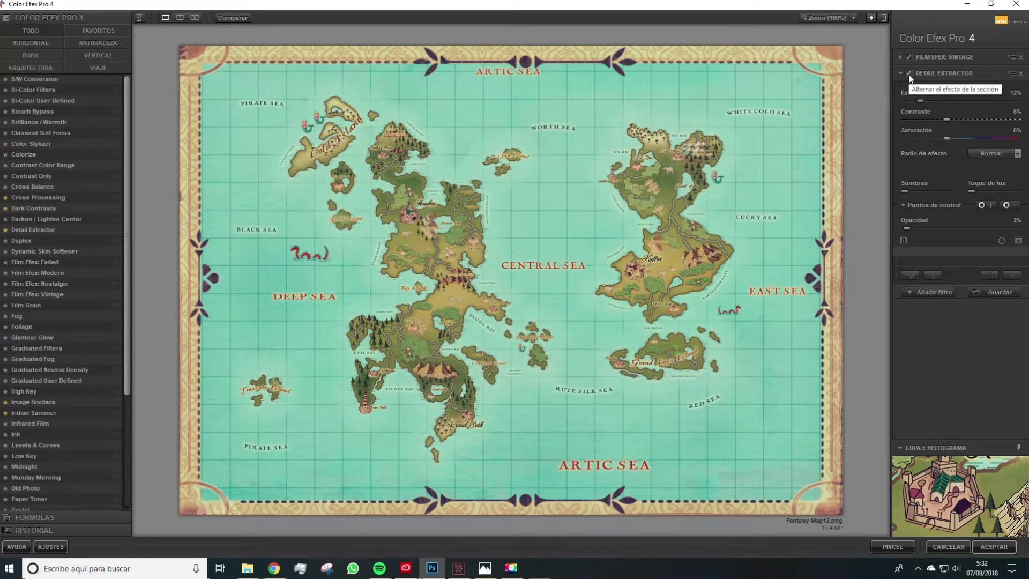
pyautogui.moveTo(905, 229); pyautogui.dragTo(1012, 229)
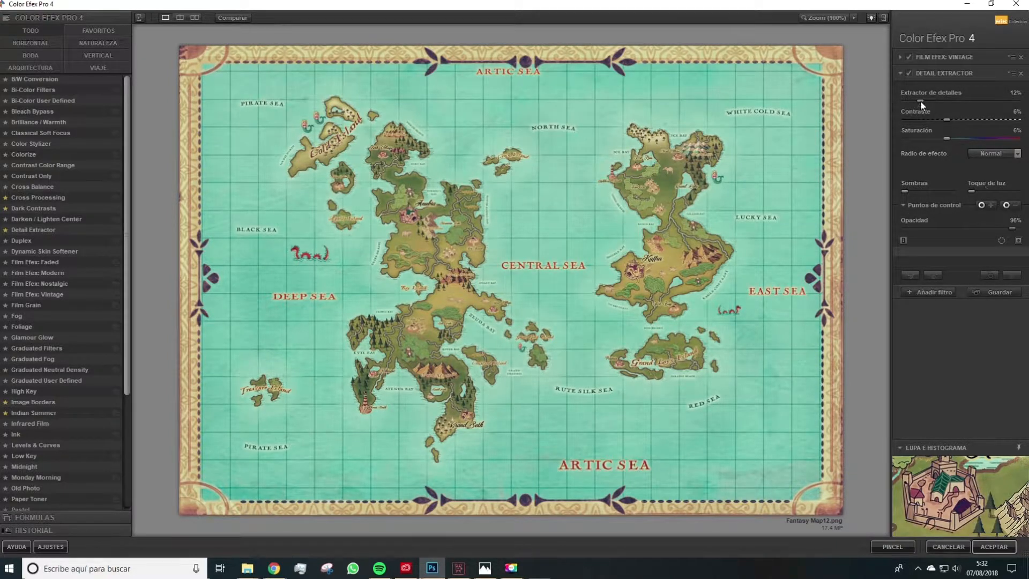
pyautogui.moveTo(925, 99); pyautogui.dragTo(976, 100)
pyautogui.moveTo(1011, 231); pyautogui.dragTo(963, 229)
pyautogui.moveTo(948, 105); pyautogui.dragTo(932, 101)
# Add an Indian Summer filter using method 3 and lower its foliage enhancement below 50%
pyautogui.click(915, 290)
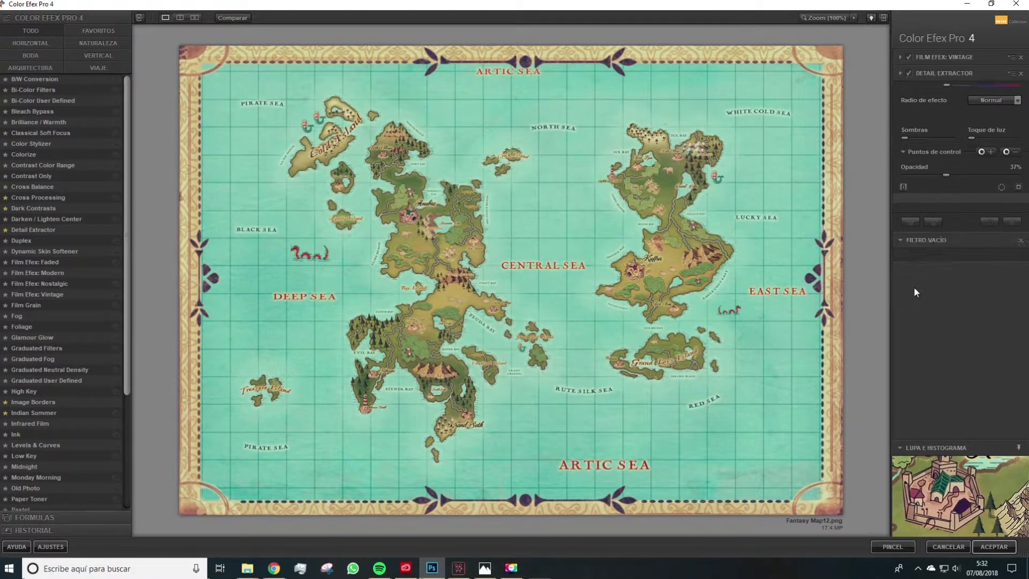
pyautogui.click(31, 413)
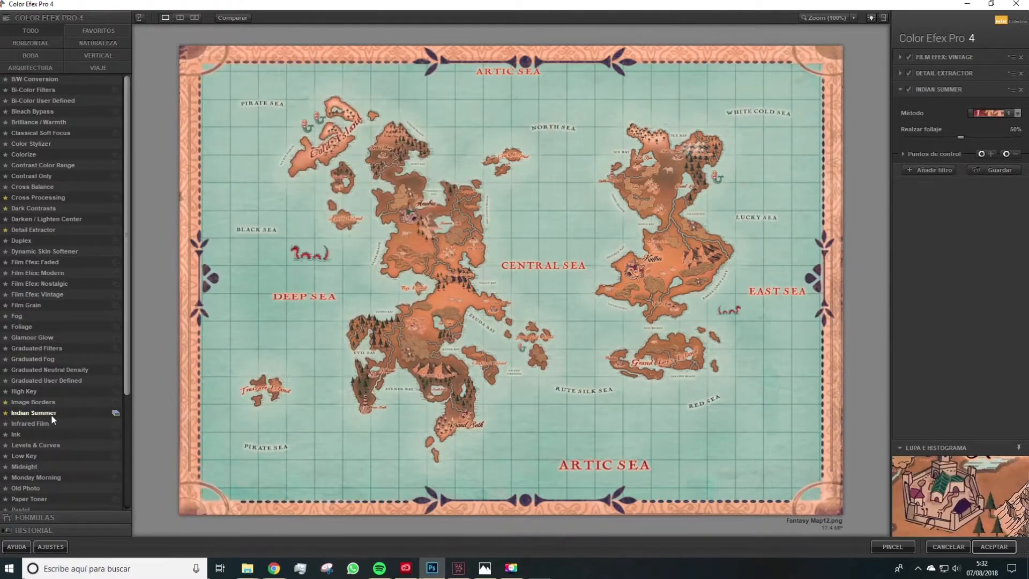
pyautogui.click(1015, 113)
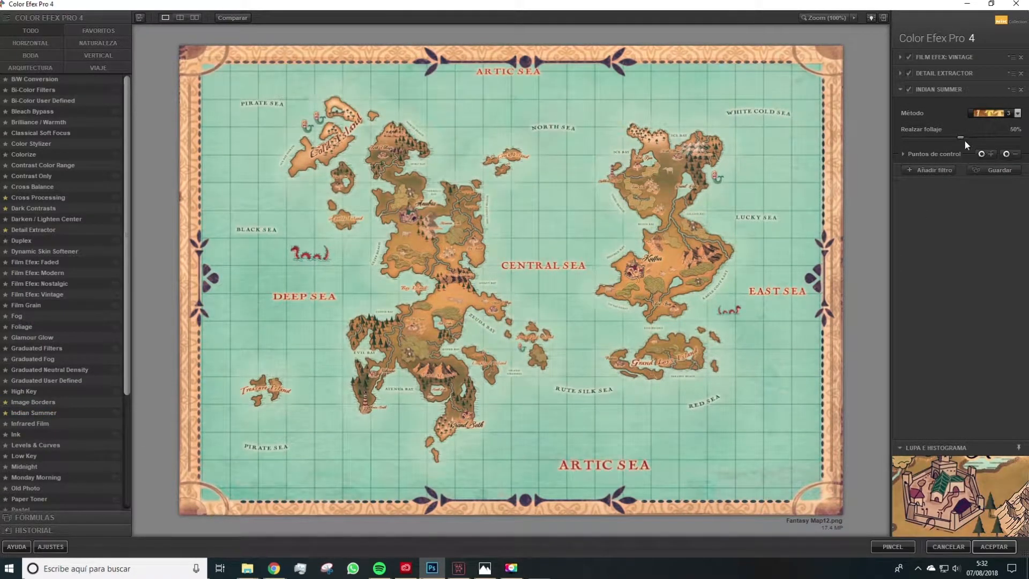
pyautogui.moveTo(961, 138); pyautogui.dragTo(939, 139)
# Add an Image Borders filter using border Tipo 2 and set its size to -90%
pyautogui.click(931, 169)
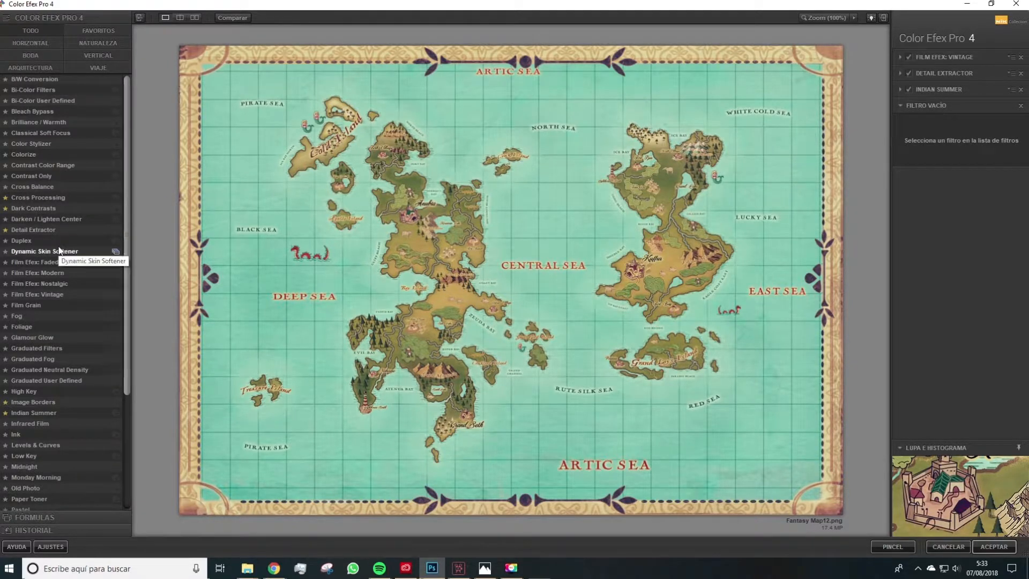
pyautogui.click(27, 404)
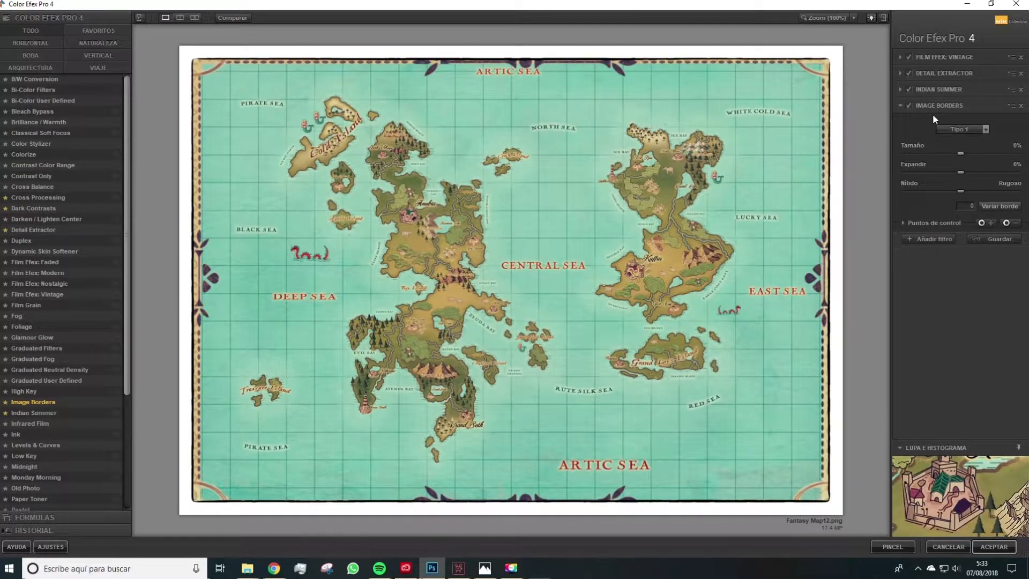
pyautogui.click(958, 129)
pyautogui.click(962, 153)
pyautogui.moveTo(960, 152); pyautogui.dragTo(910, 157)
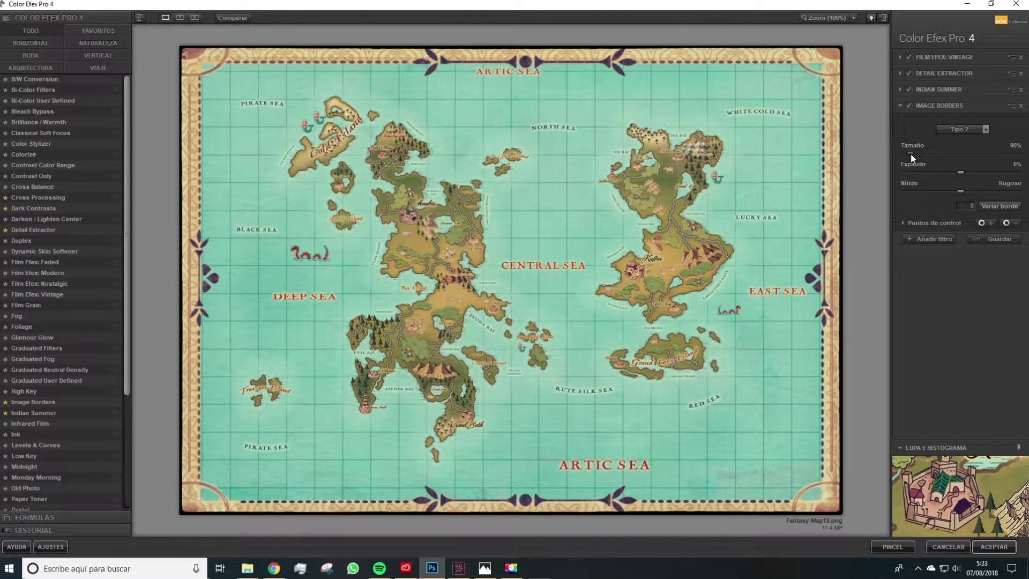
# Keep the image border's spread at 0%, make its edge rougher and set its size to -94%
pyautogui.moveTo(960, 171); pyautogui.dragTo(977, 171)
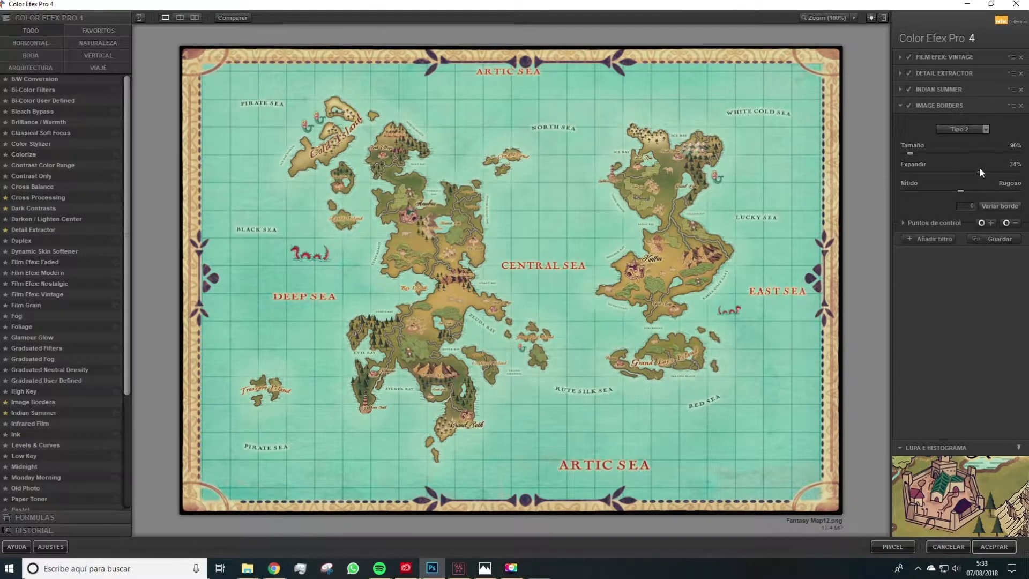
pyautogui.doubleClick(971, 173)
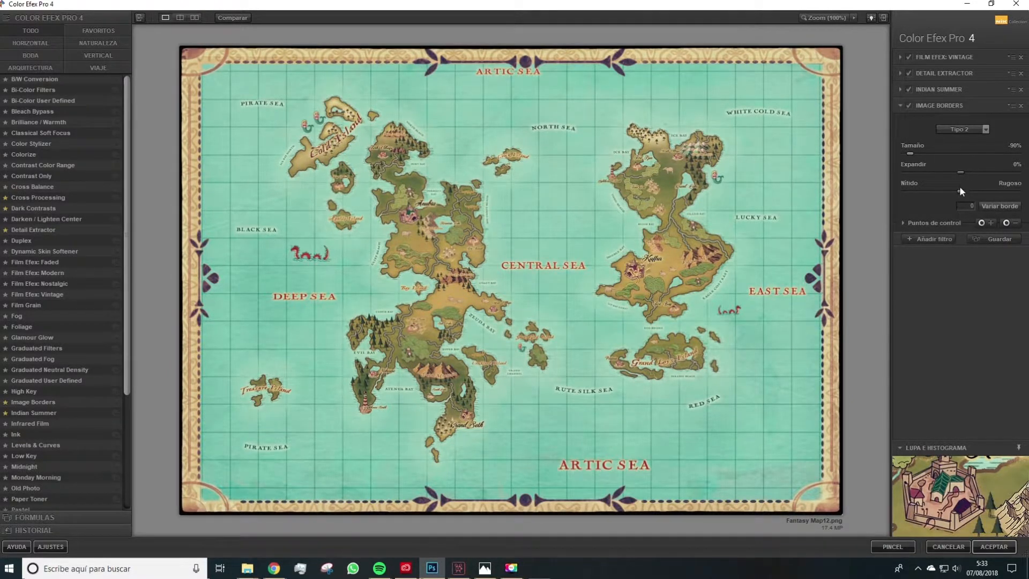
pyautogui.moveTo(960, 191); pyautogui.dragTo(999, 188)
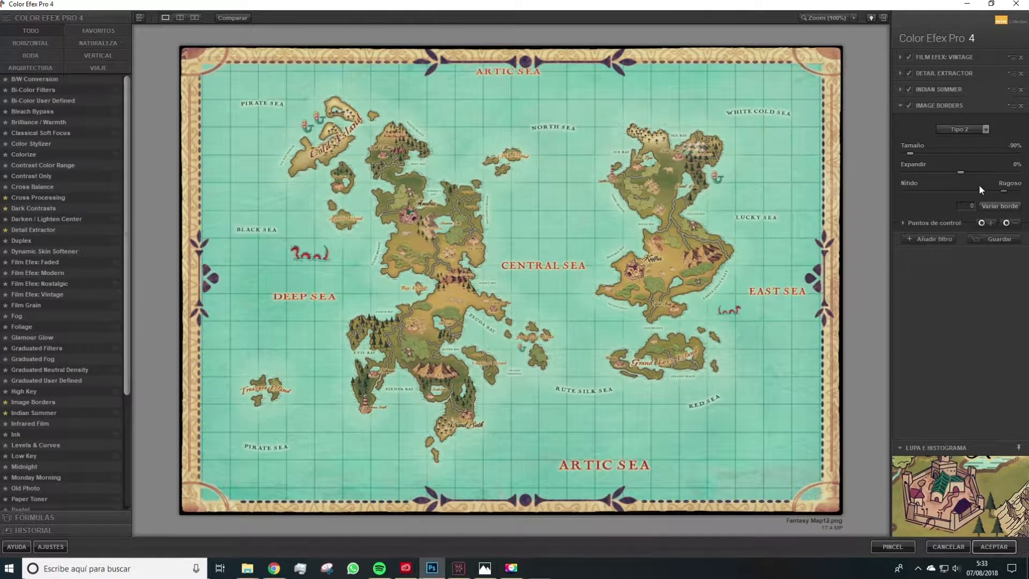
pyautogui.moveTo(915, 153); pyautogui.dragTo(909, 152)
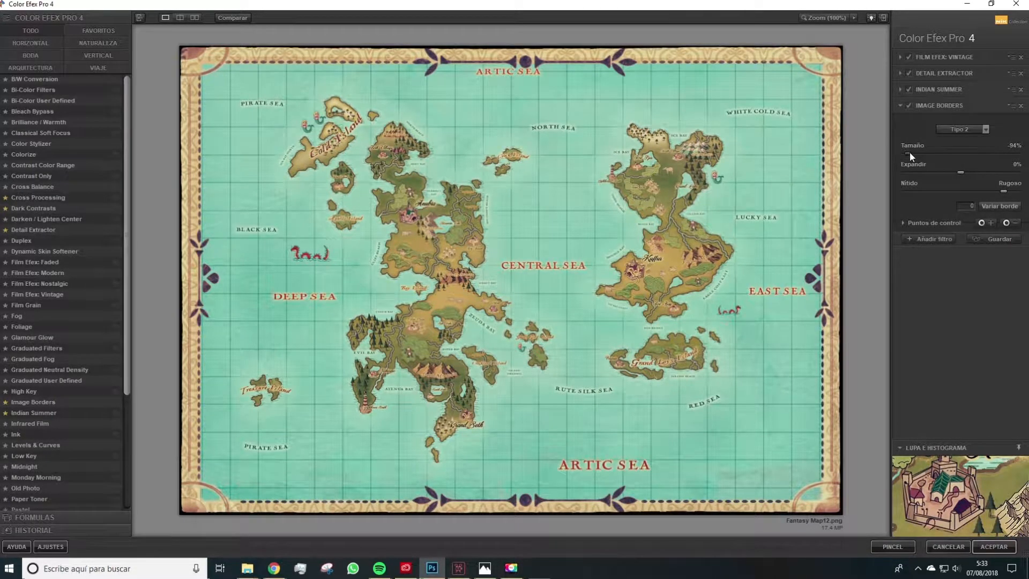
# Add an Old Photo filter to the stack and set its style to colour option 1
pyautogui.click(923, 239)
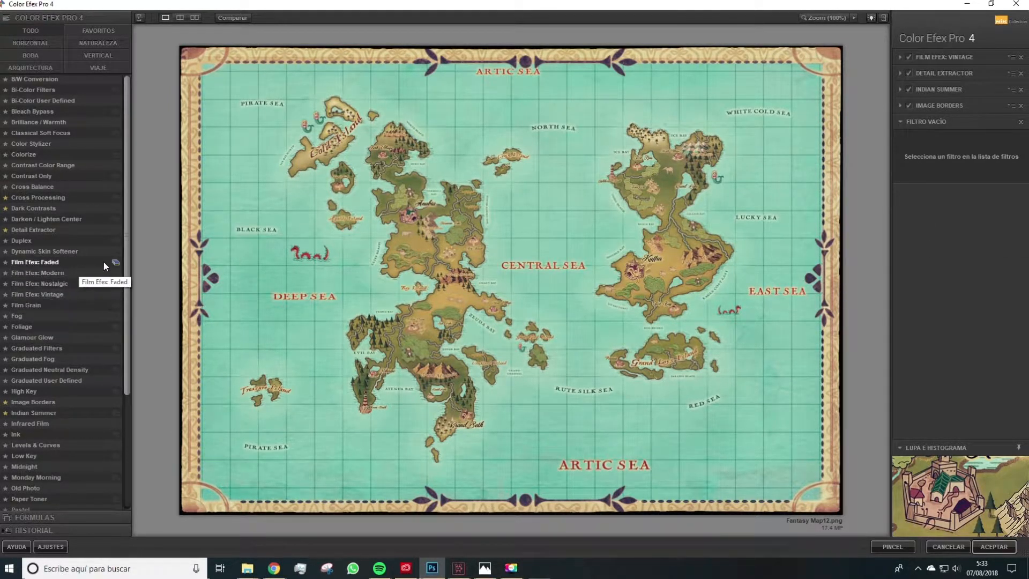
pyautogui.moveTo(128, 266); pyautogui.dragTo(116, 351)
pyautogui.click(24, 381)
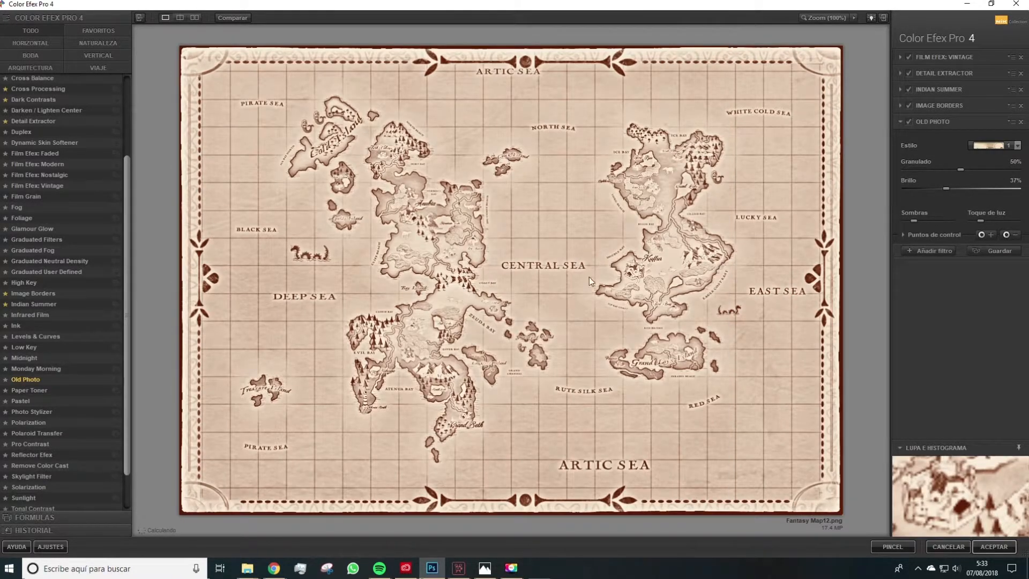
pyautogui.click(990, 149)
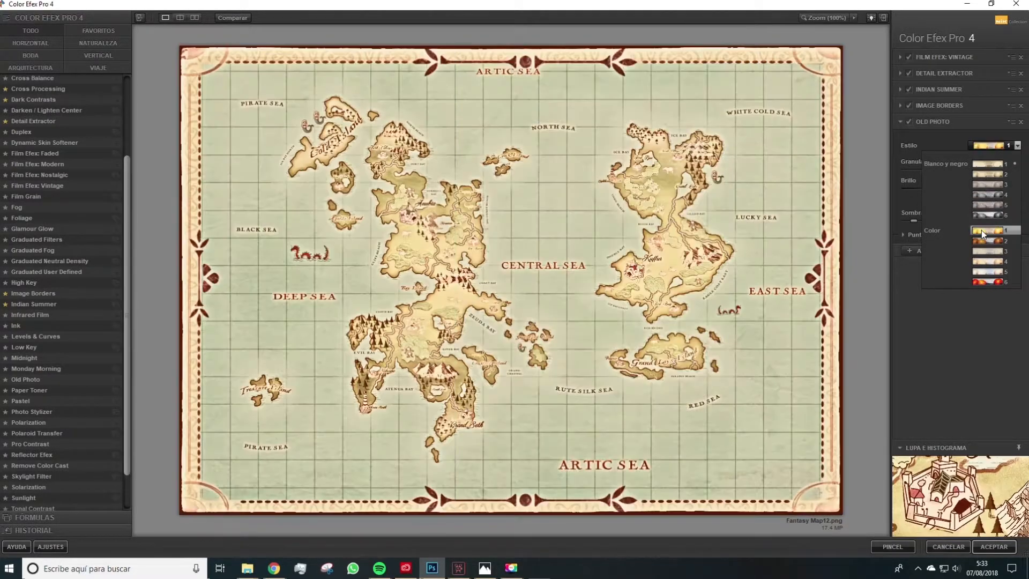
pyautogui.click(981, 230)
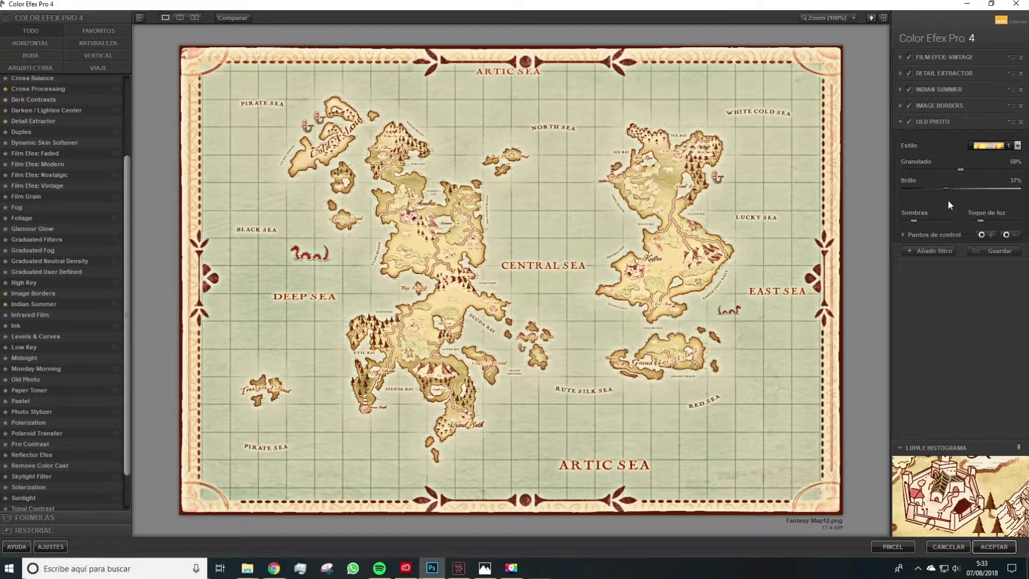
# Set the Old Photo filter's opacity to 41% and apply the complete Color Efex Pro 4 filter stack to the map
pyautogui.click(905, 236)
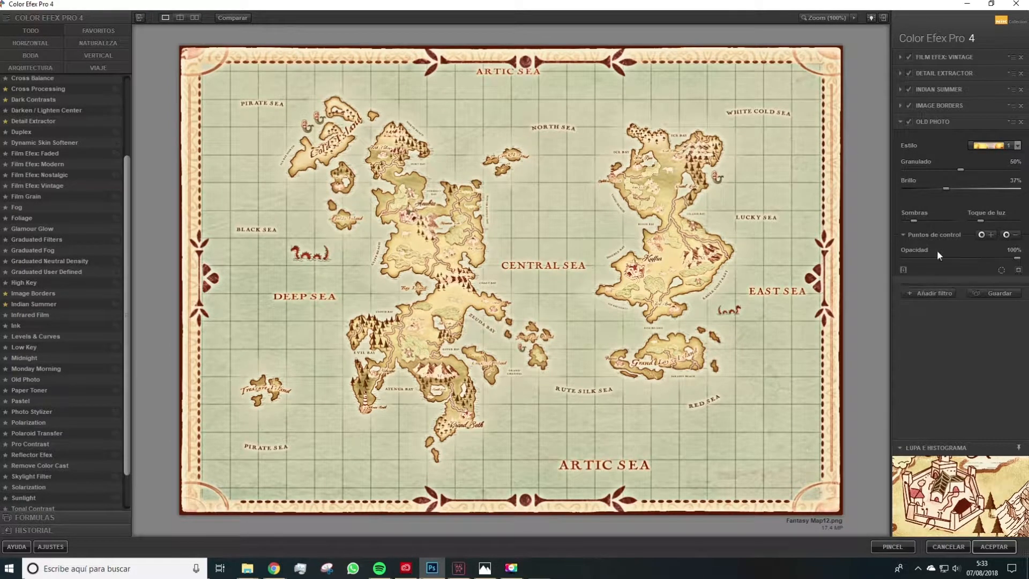
pyautogui.moveTo(1016, 260); pyautogui.dragTo(944, 259)
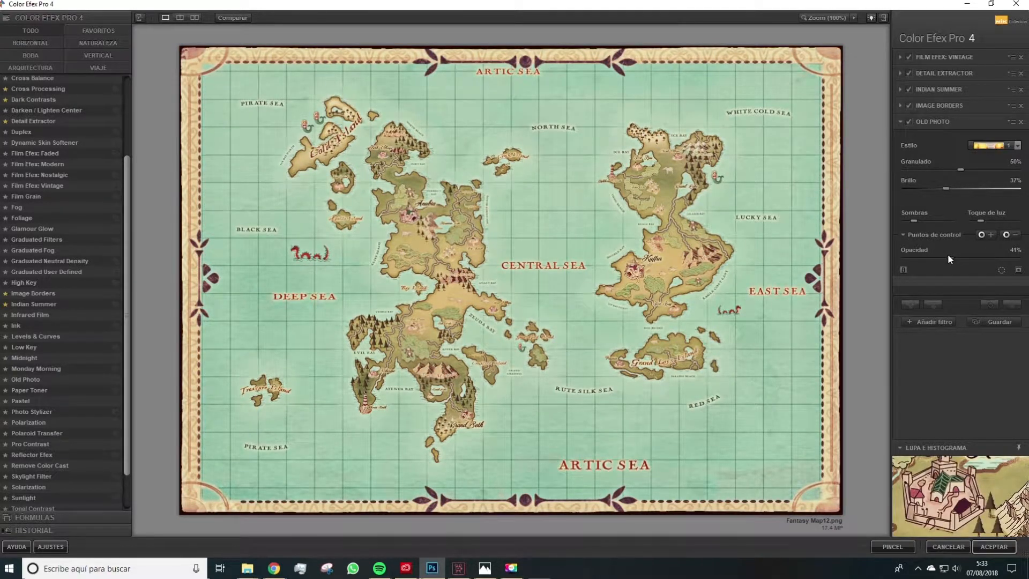
pyautogui.click(920, 321)
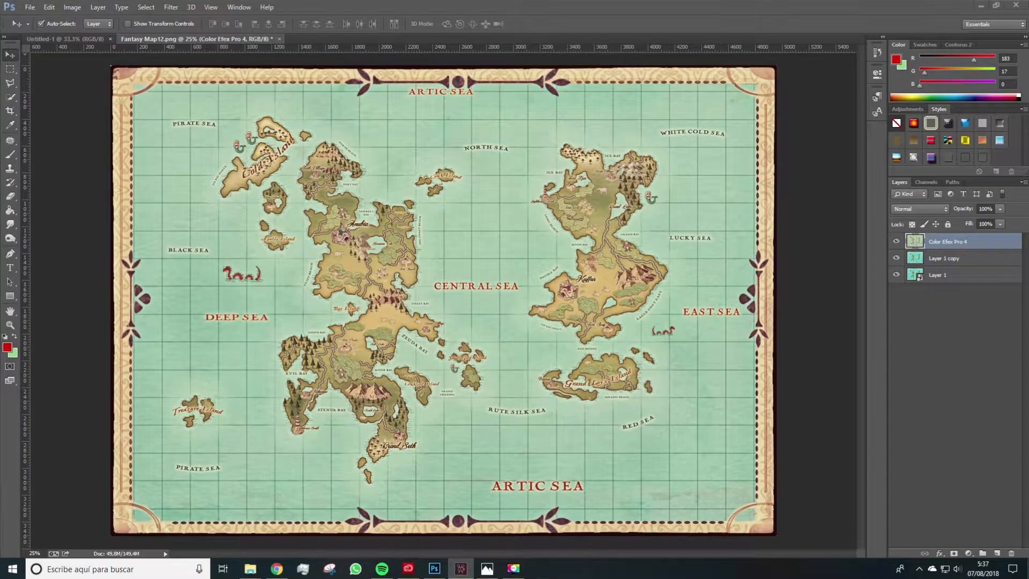
pyautogui.press('space')
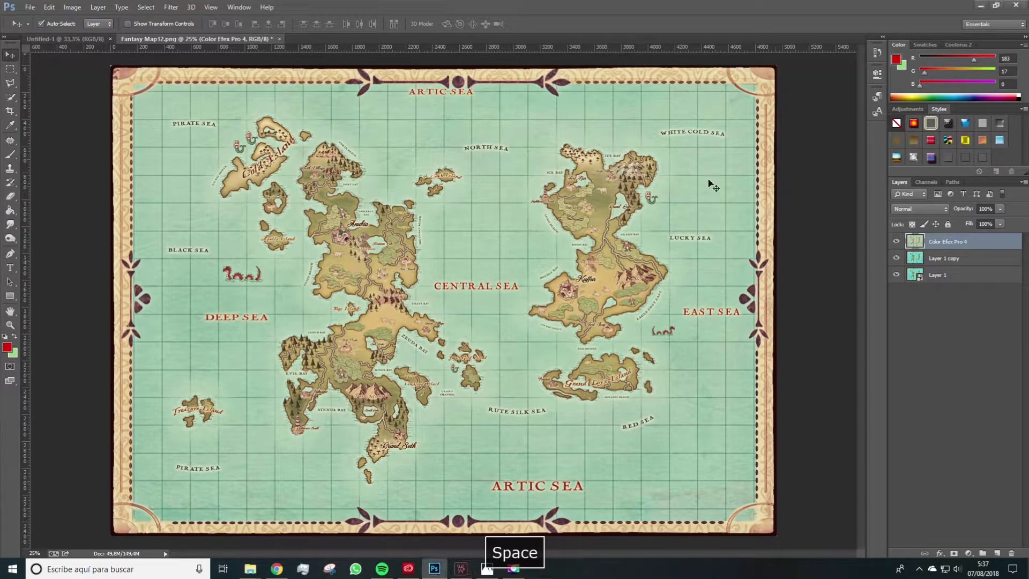
# Apply the Nik Collection filter Silver Efex Pro 2 to the Color Efex Pro 4 layer using the 000 Neutro preset
pyautogui.click(180, 9)
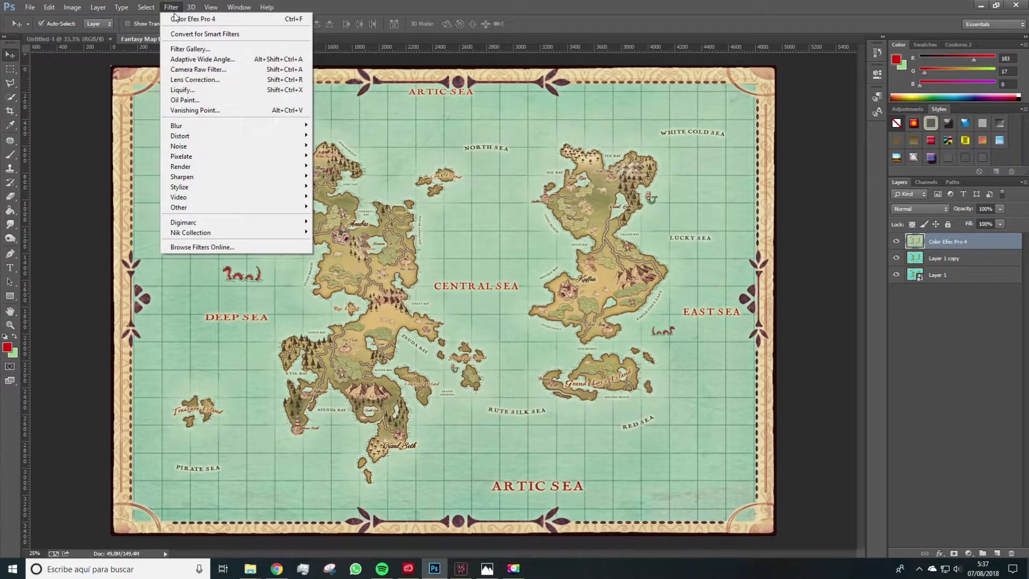
pyautogui.moveTo(226, 232)
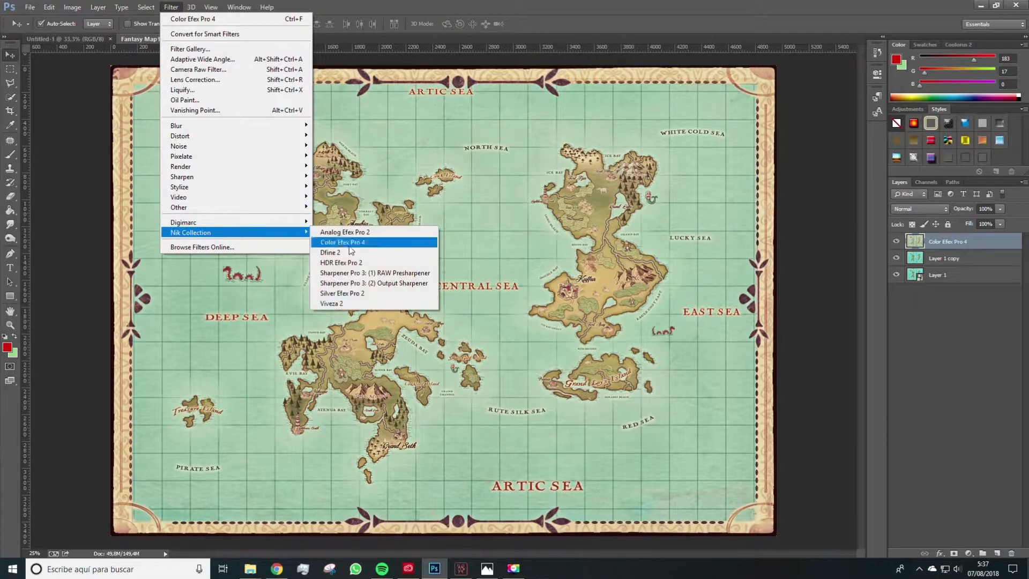
pyautogui.click(341, 294)
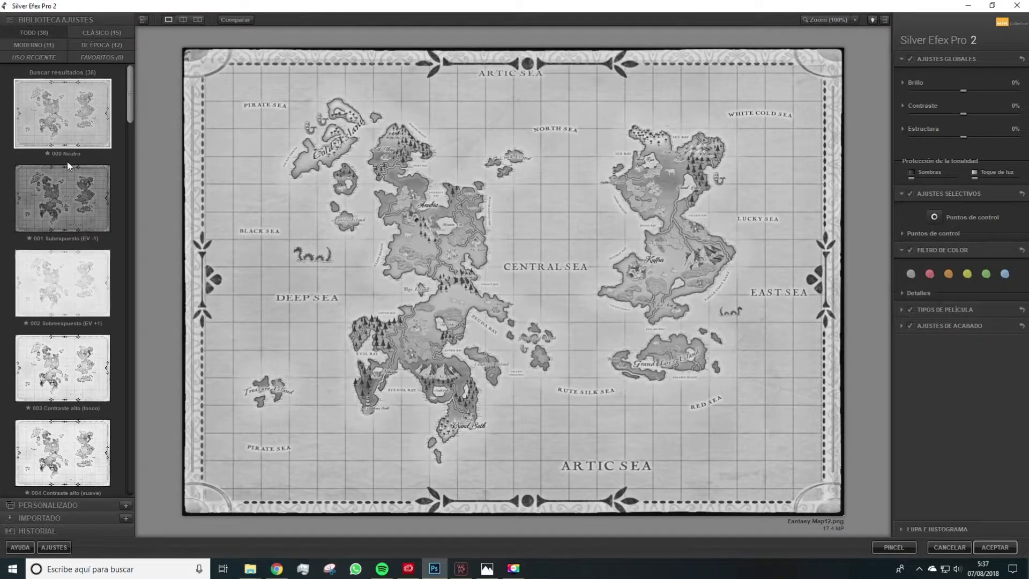
pyautogui.click(44, 257)
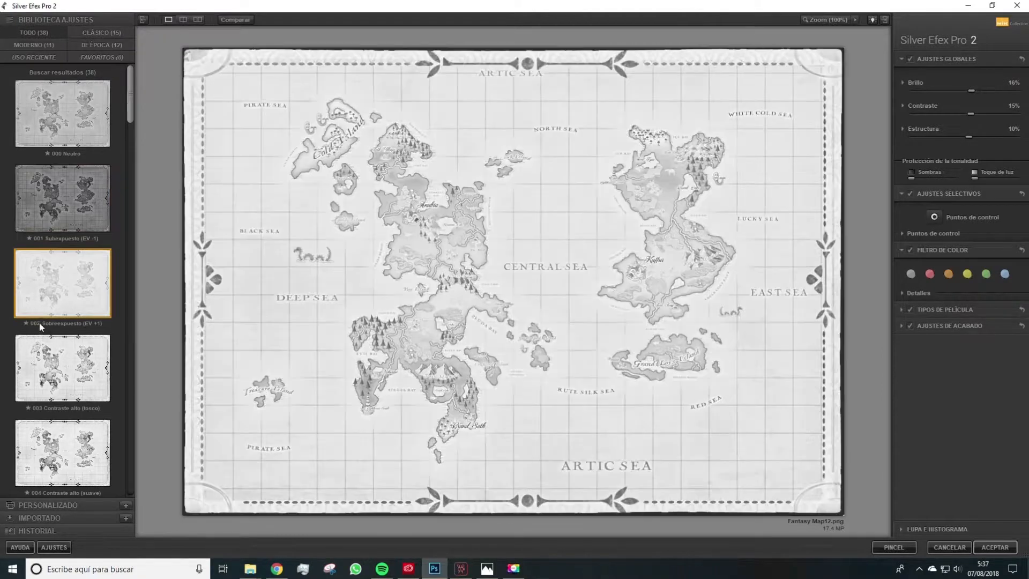
pyautogui.click(61, 230)
pyautogui.click(63, 125)
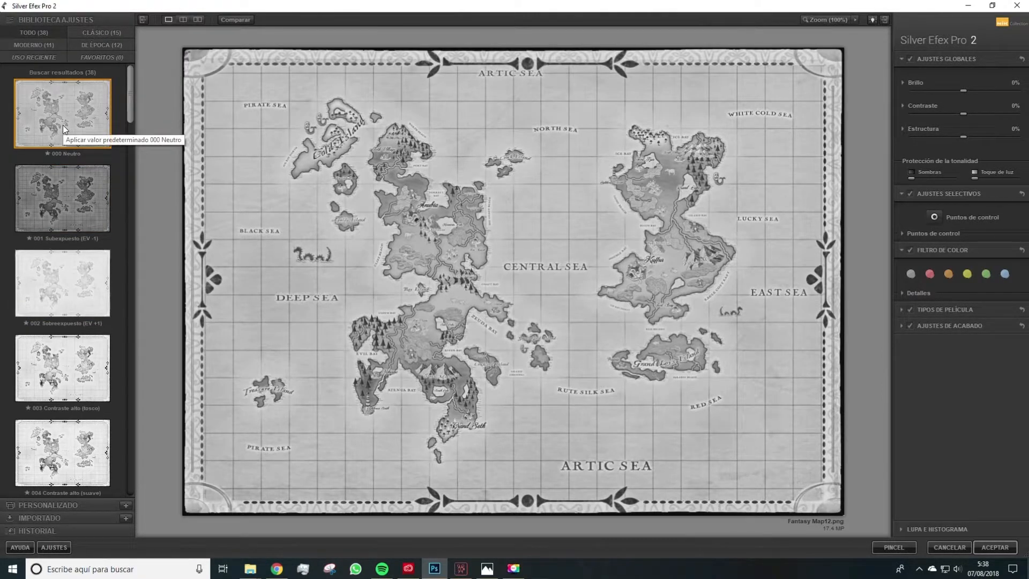
pyautogui.click(994, 545)
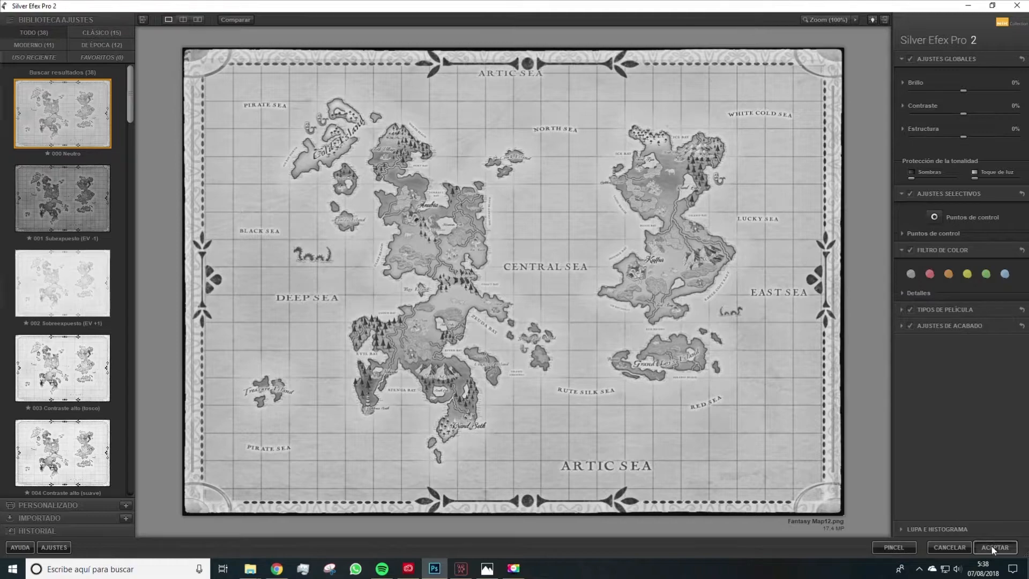
pyautogui.press('space')
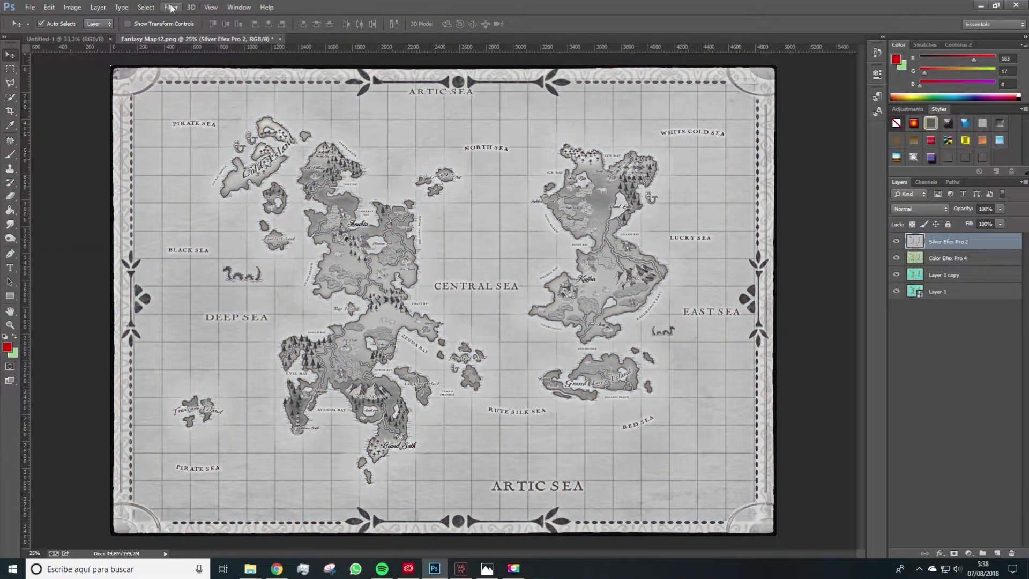
# Open the Nik Collection filter Analog Efex Pro 2 on the Silver Efex Pro 2 layer
pyautogui.click(171, 7)
pyautogui.moveTo(193, 232)
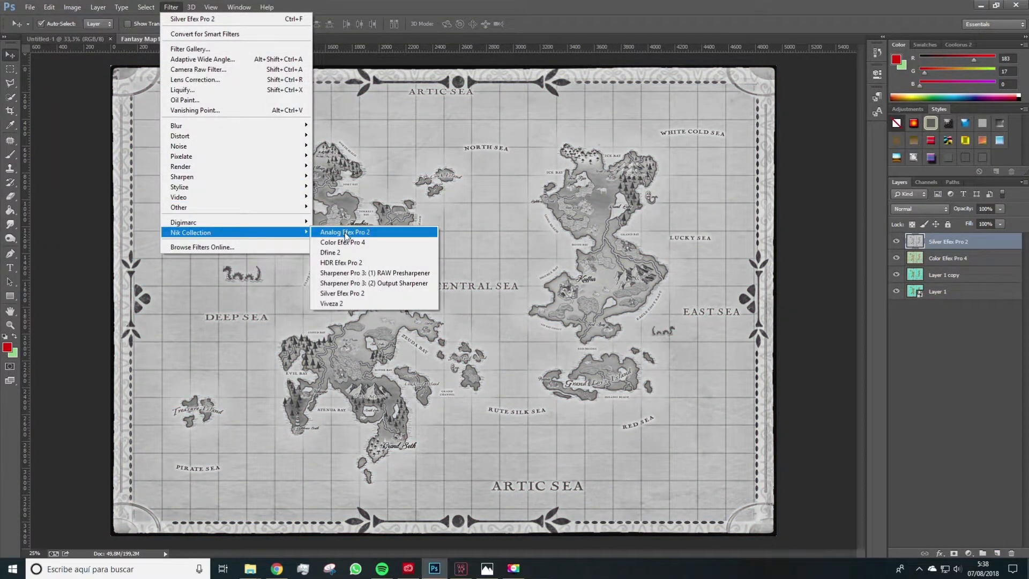
pyautogui.click(343, 231)
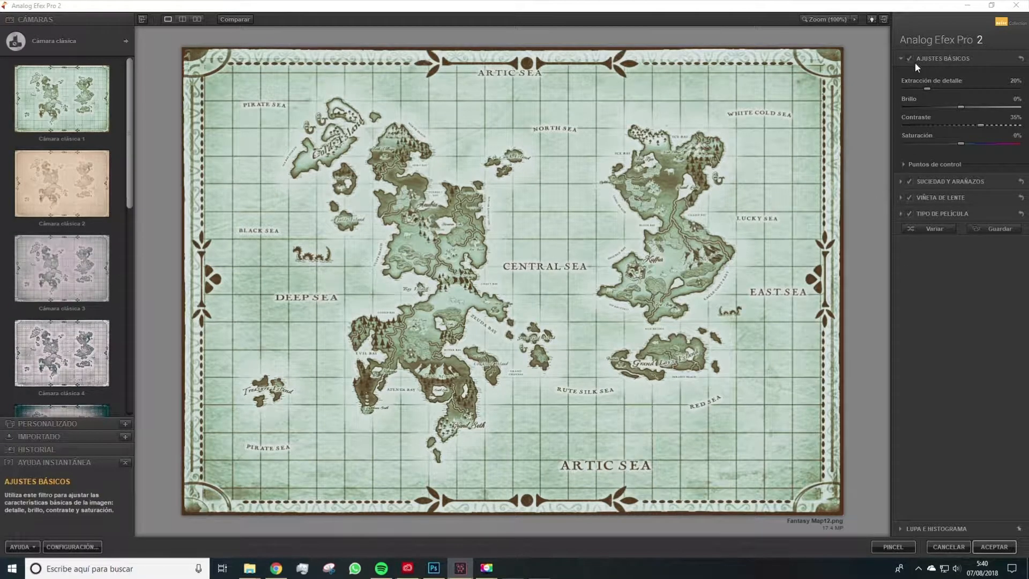
# Disable the basic adjustments, dirt and scratches, lens vignette and film type effects of the Cámara clásica 1 preset
pyautogui.press('space')
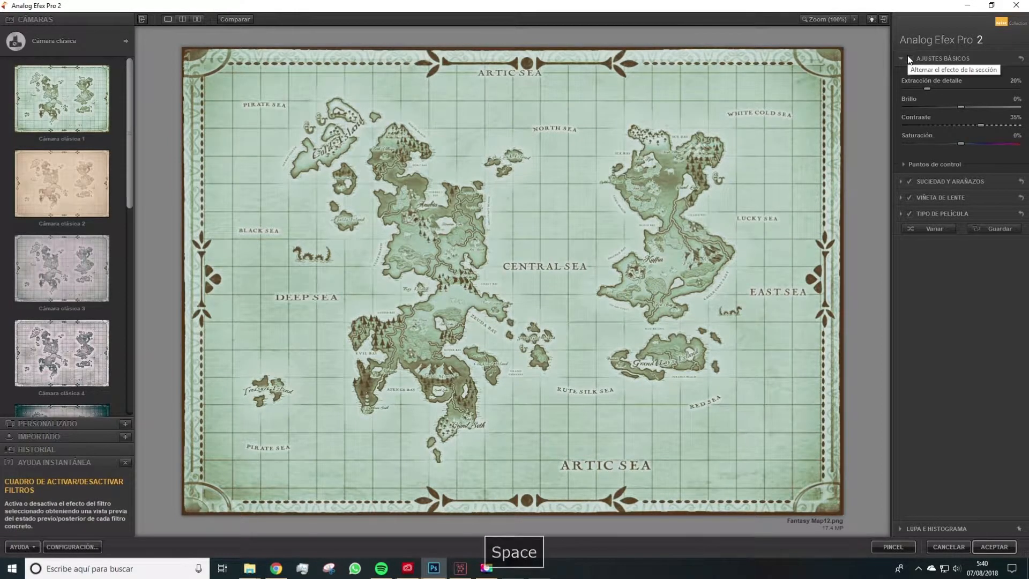
pyautogui.click(900, 57)
pyautogui.click(908, 75)
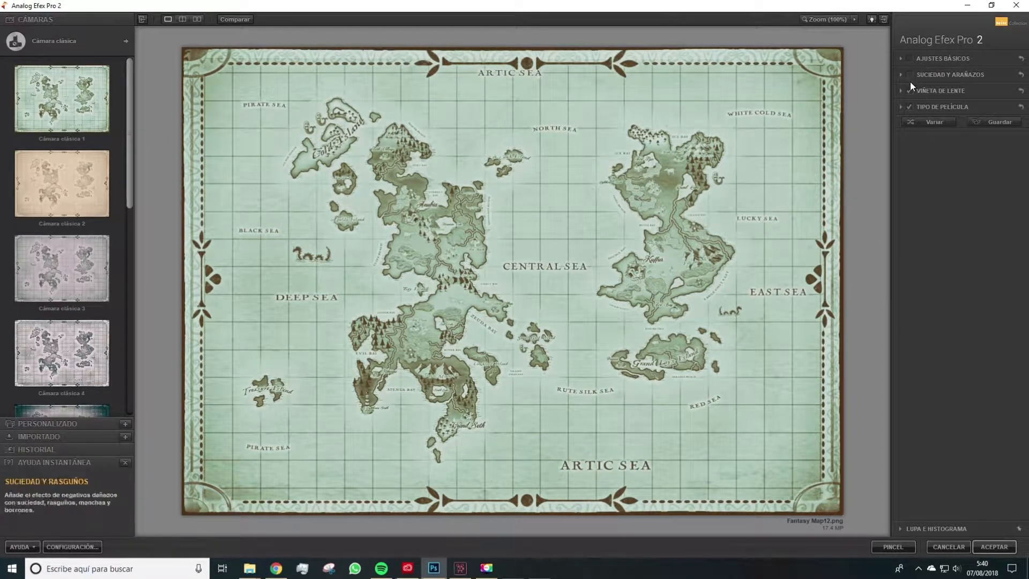
pyautogui.click(909, 89)
pyautogui.click(909, 106)
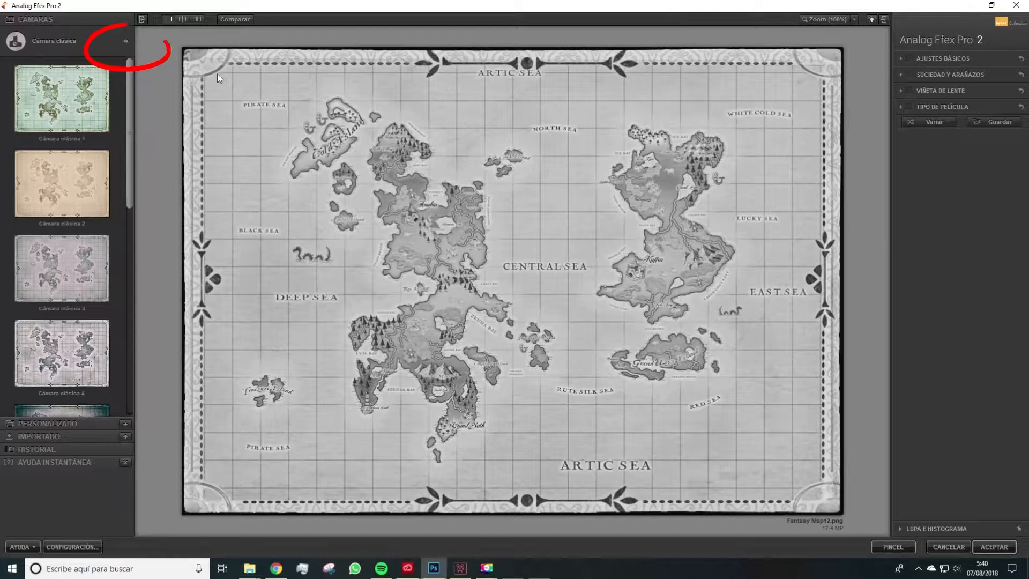
# Switch to the Kit de la cámara and enable Suciedad y arañazos with the last row's middle Polvo y pelusa texture at 64% intensity
pyautogui.click(124, 43)
pyautogui.click(351, 316)
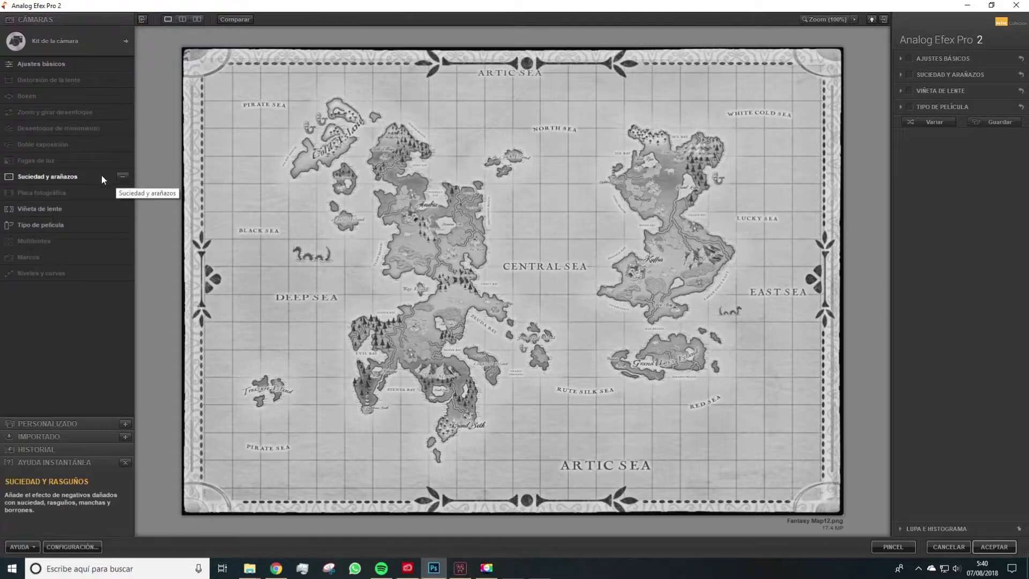
pyautogui.click(122, 179)
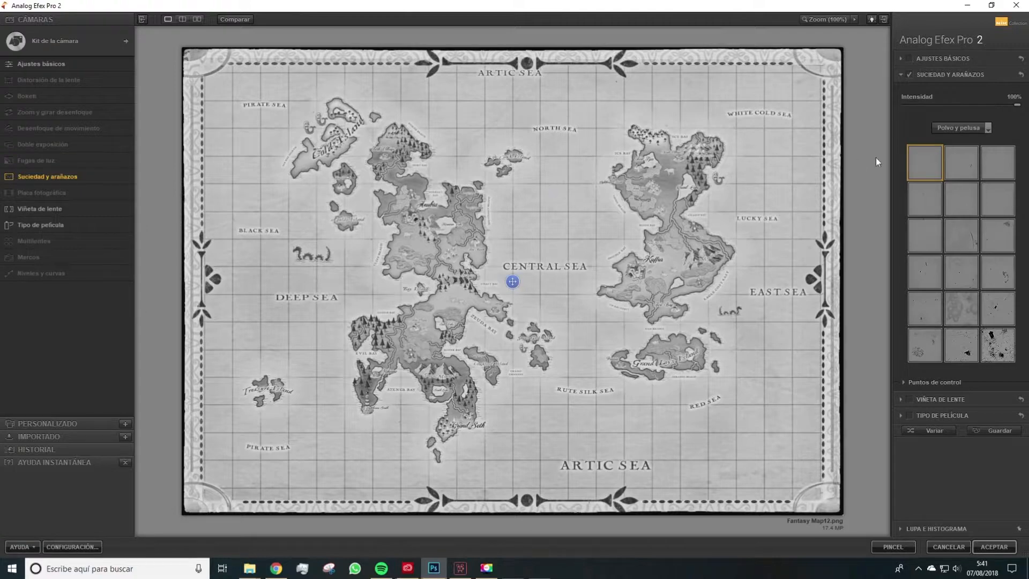
pyautogui.click(968, 342)
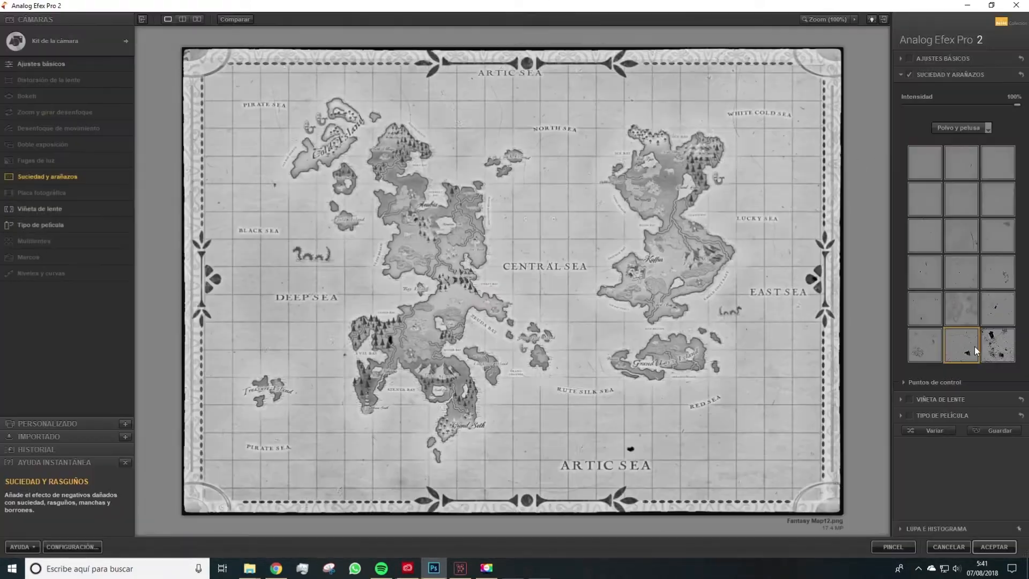
pyautogui.moveTo(1018, 109); pyautogui.dragTo(995, 108)
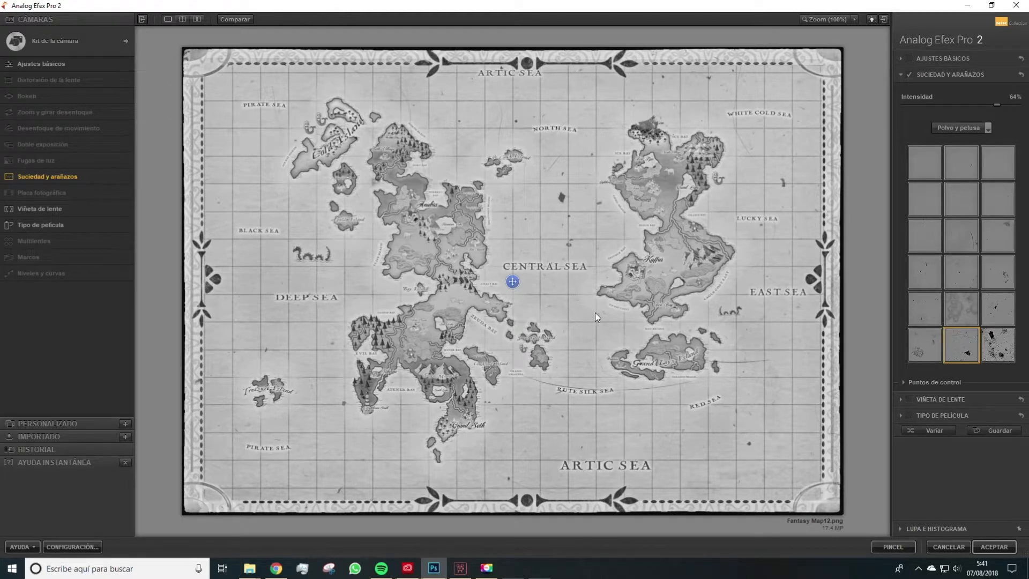
# Try the last two Orgánico textures for the dirt and scratches effect on the map
pyautogui.click(949, 123)
pyautogui.click(947, 158)
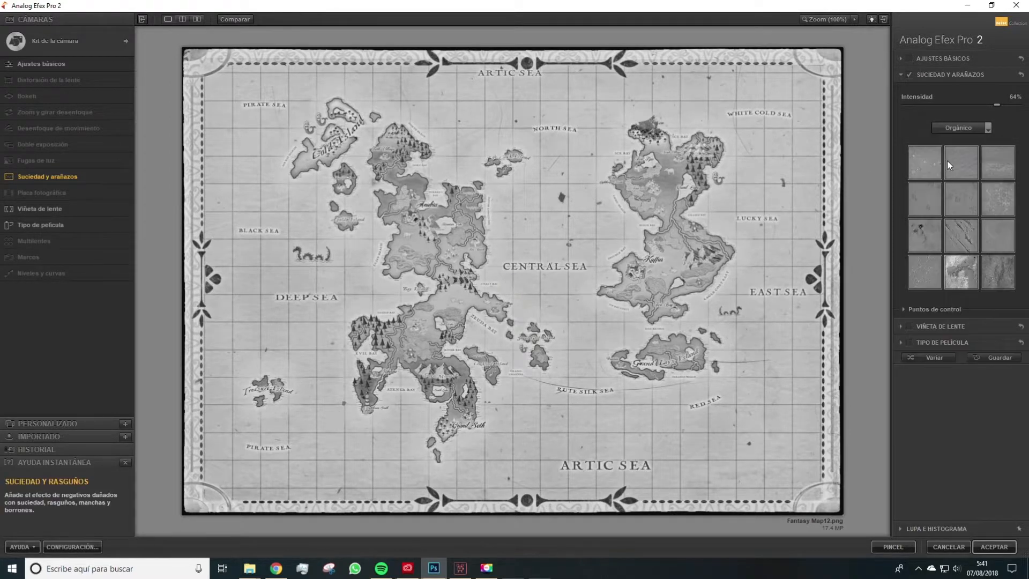
pyautogui.click(952, 278)
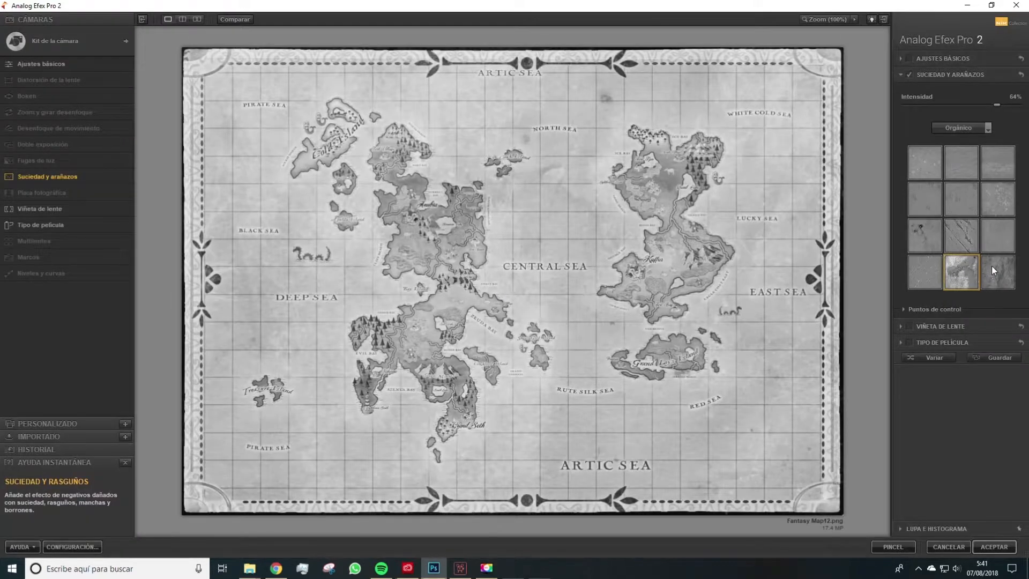
pyautogui.click(992, 266)
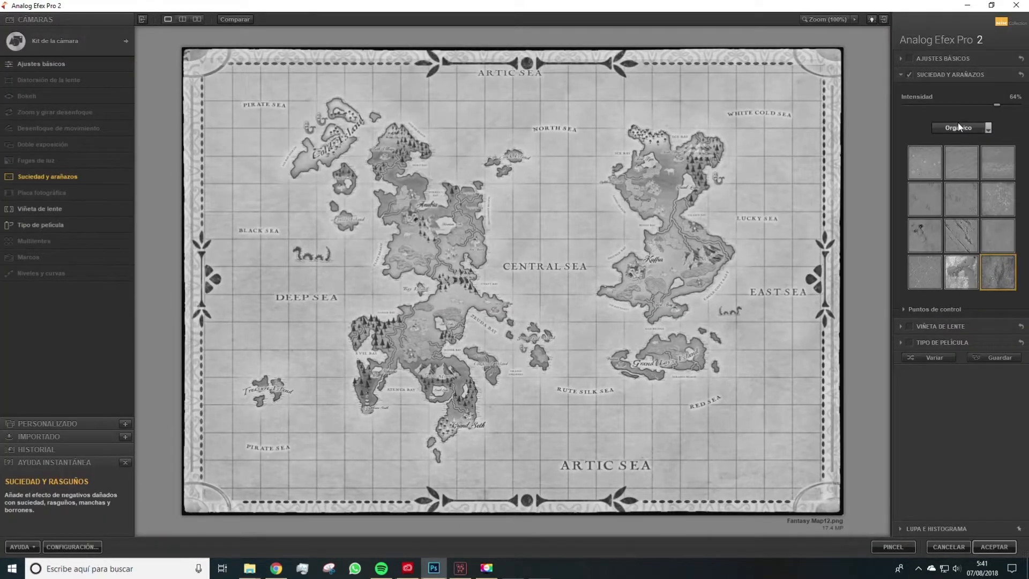
pyautogui.click(958, 127)
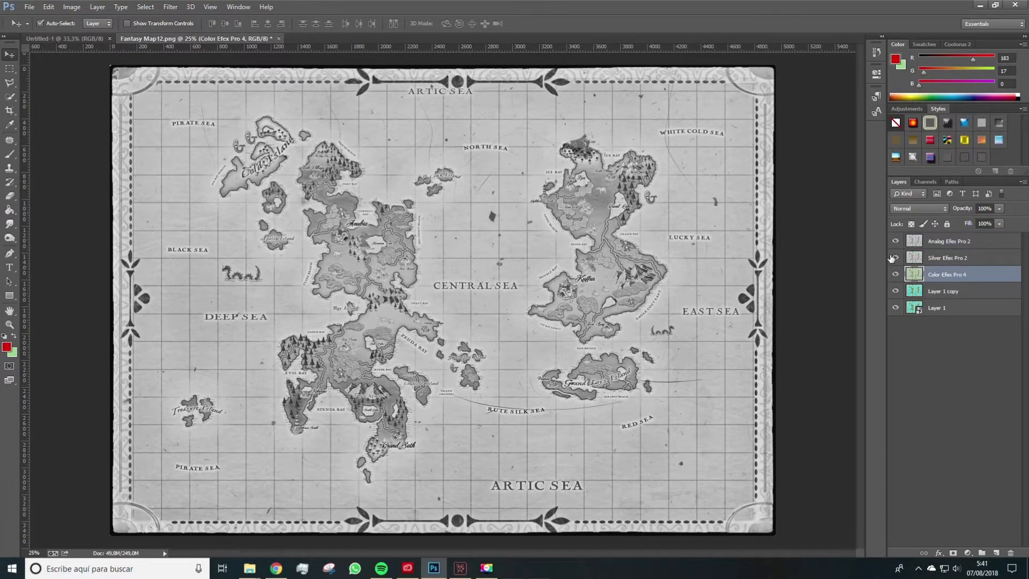
# Hide the Silver and Analog Efex layers and apply Analog Efex Pro 2 to the Color Efex Pro 4 layer, with its default effects switched off
pyautogui.click(170, 6)
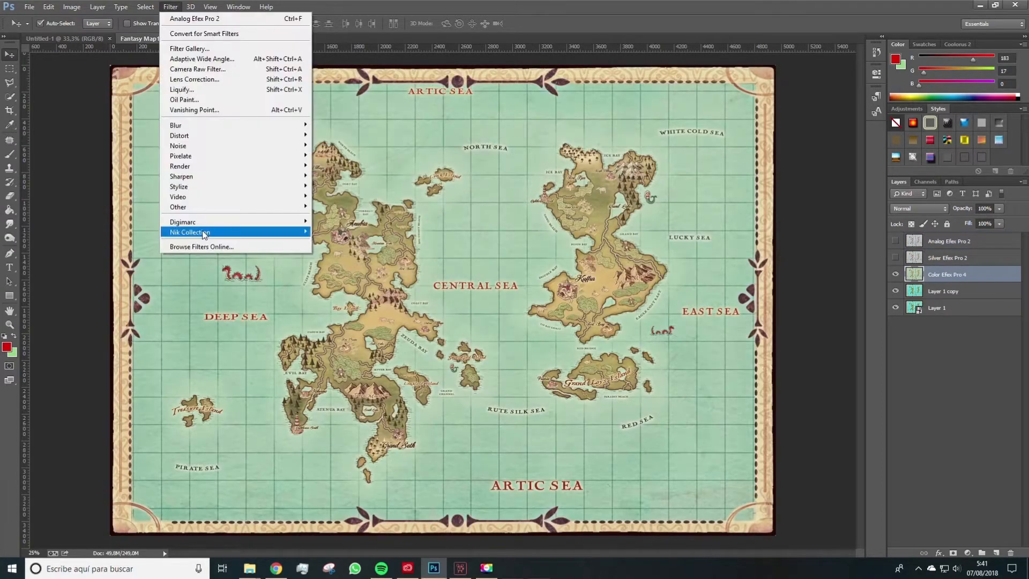
pyautogui.moveTo(209, 230)
pyautogui.click(365, 232)
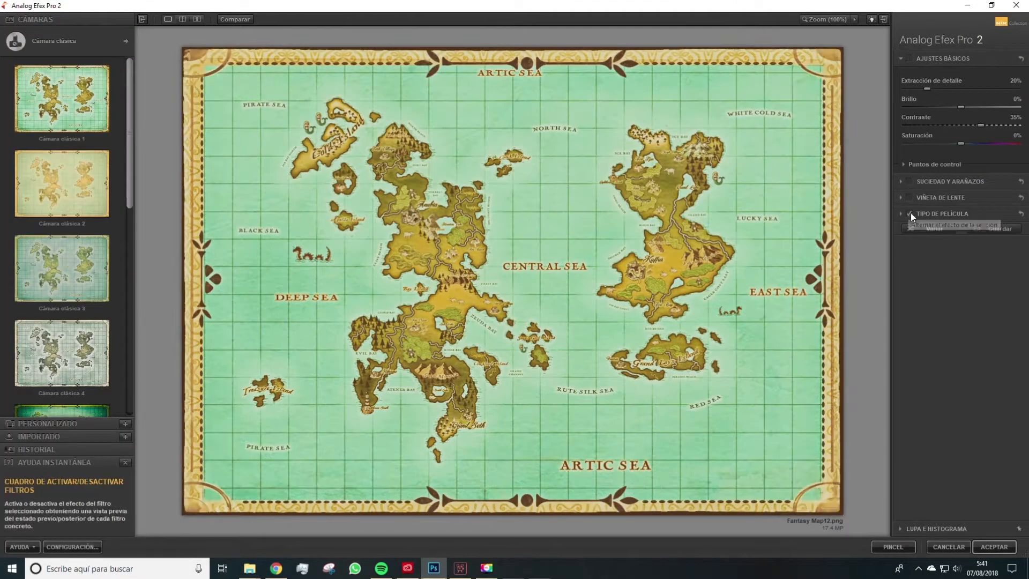
pyautogui.click(126, 41)
pyautogui.click(206, 187)
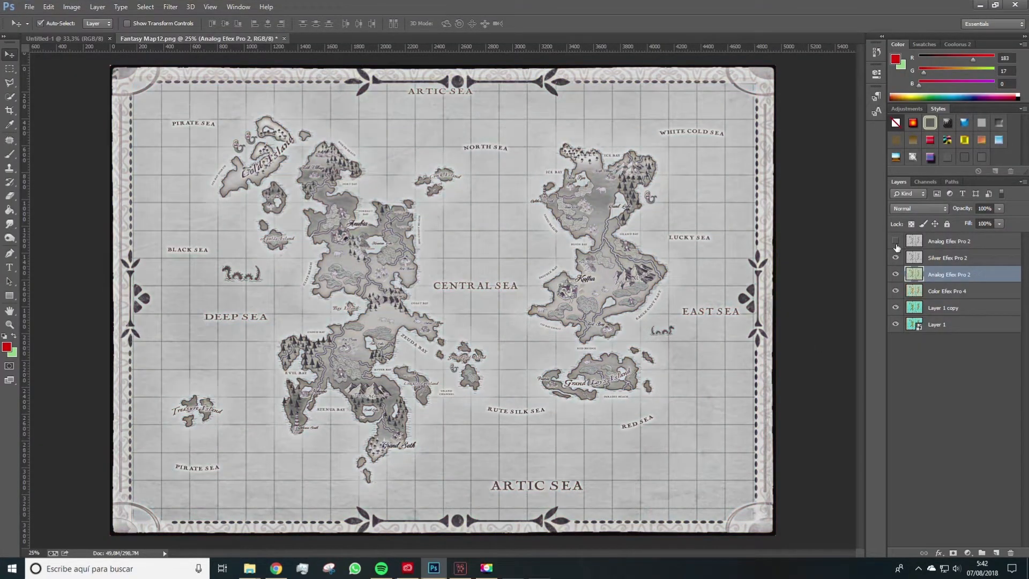
pyautogui.press('space')
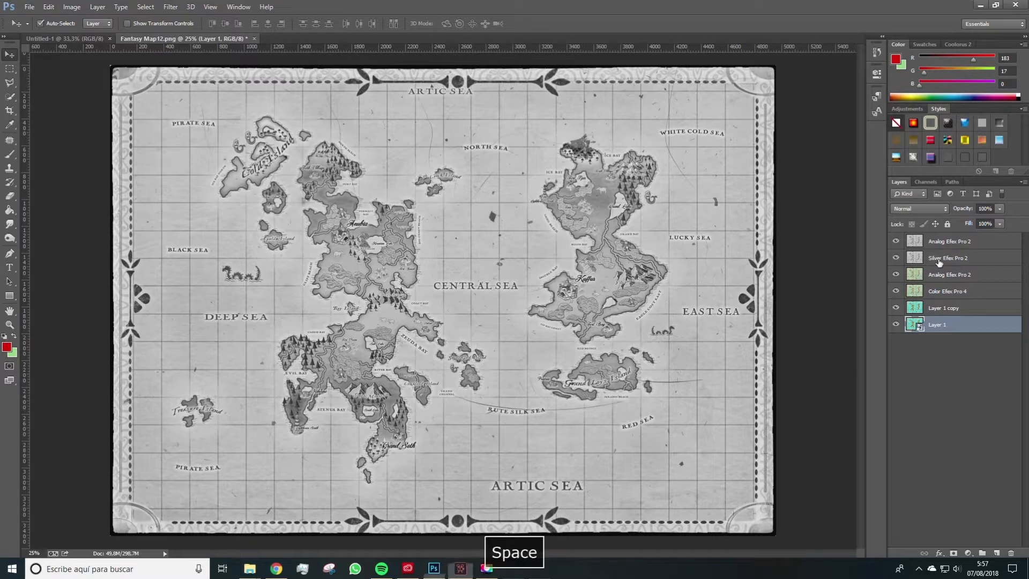
# Delete the Silver Efex Pro 2 and Color Efex Pro 4 layers
pyautogui.click(926, 259)
pyautogui.press('Delete')
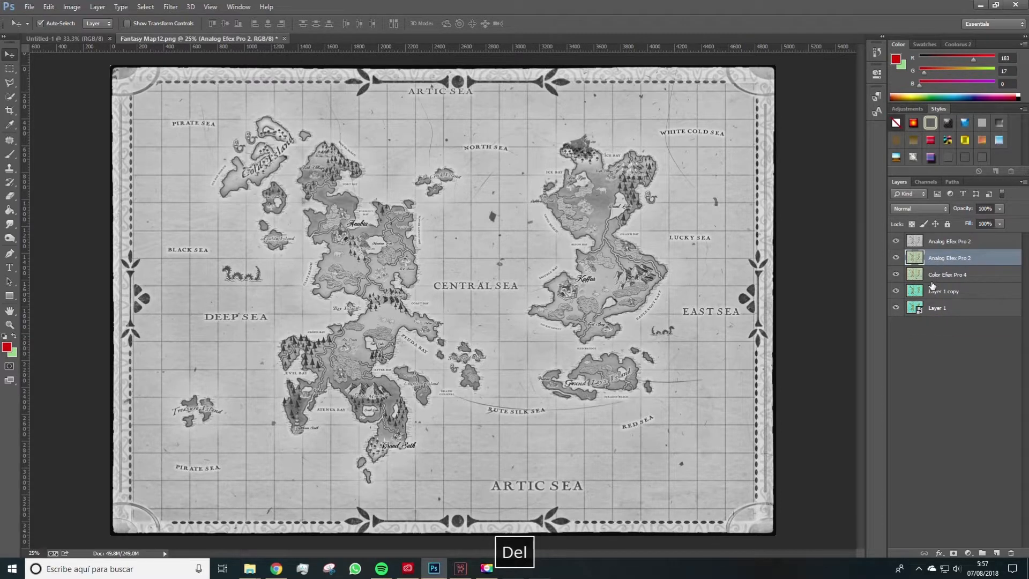
pyautogui.click(932, 275)
pyautogui.press('Delete')
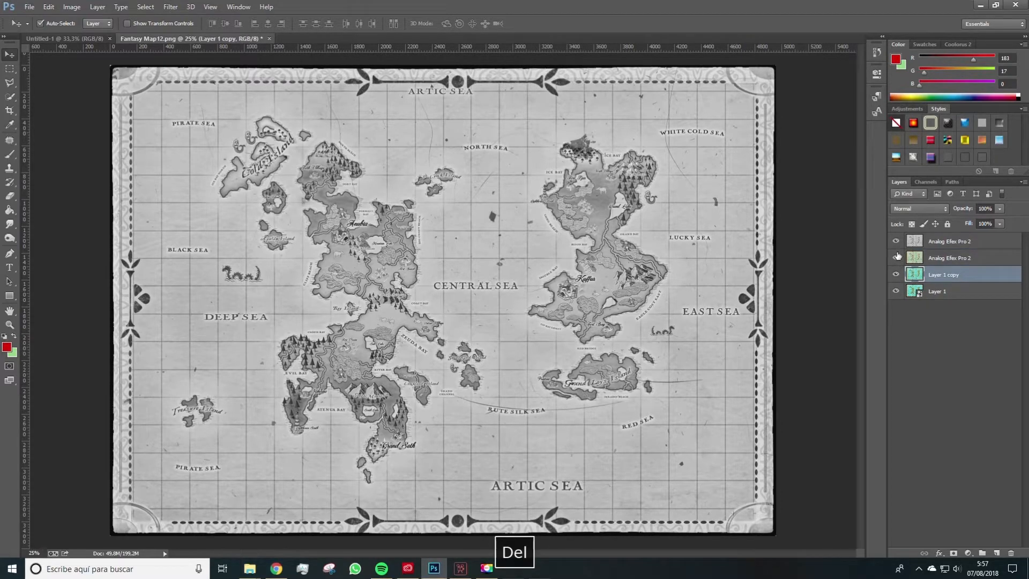
# Keep the uppermost Analog Efex Pro 2 layer in Normal blend mode and set its opacity to 21%
pyautogui.click(932, 241)
pyautogui.click(943, 208)
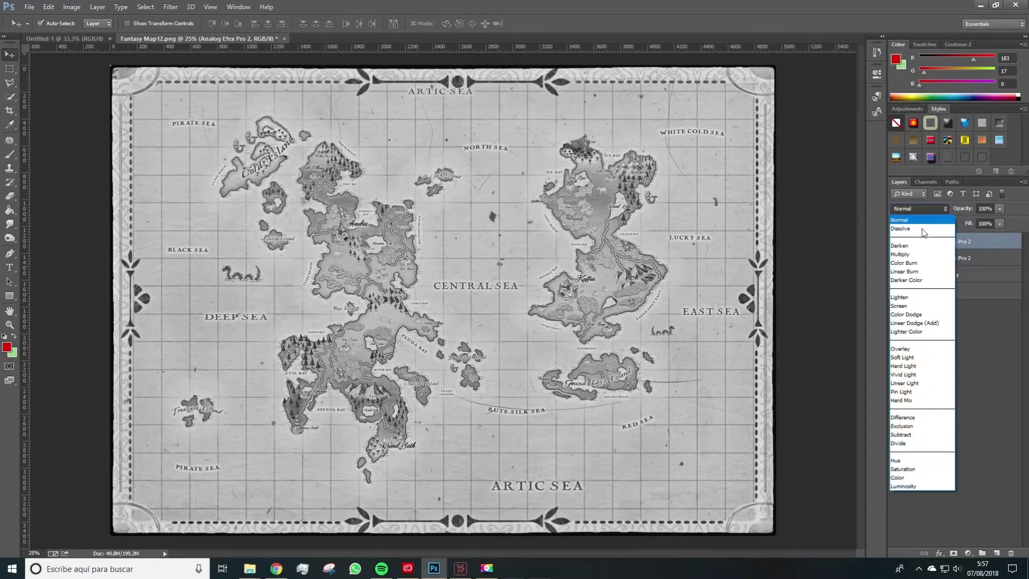
pyautogui.click(924, 219)
pyautogui.click(999, 209)
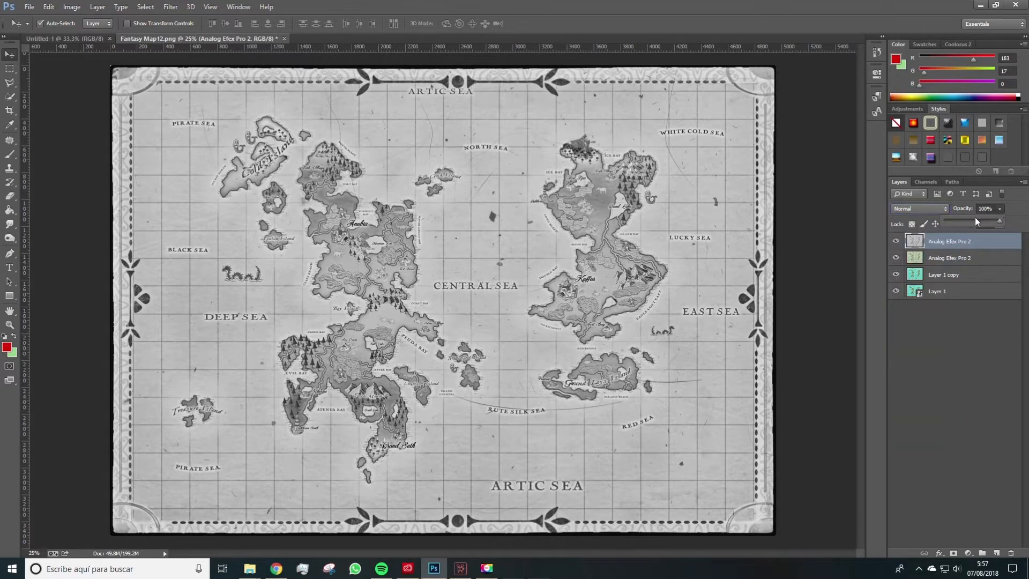
pyautogui.moveTo(969, 221); pyautogui.dragTo(957, 221)
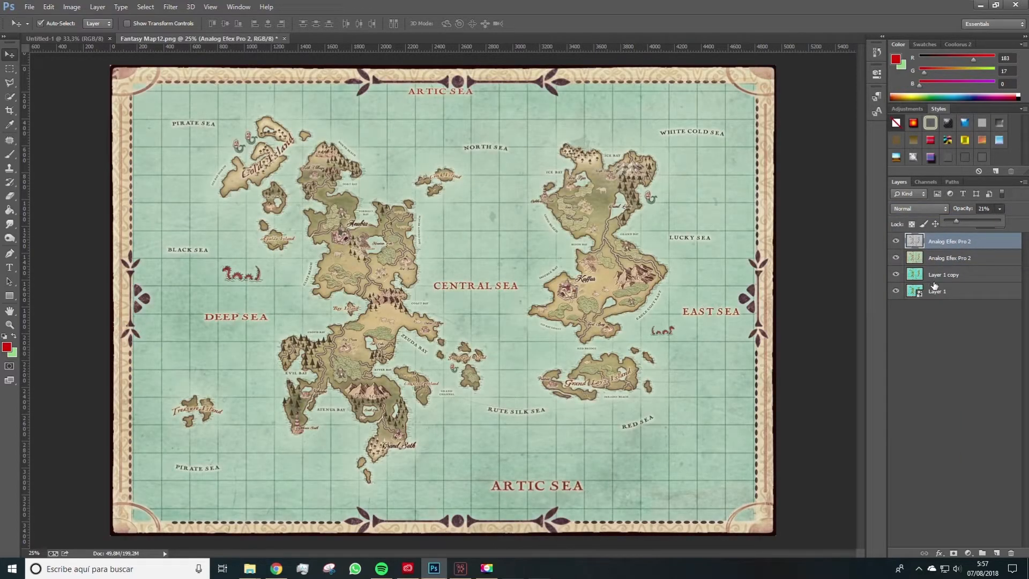
pyautogui.click(938, 325)
# Select all four layers, from the uppermost Analog Efex Pro 2 layer to Layer 1, and convert them to a Smart Object
pyautogui.click(935, 243)
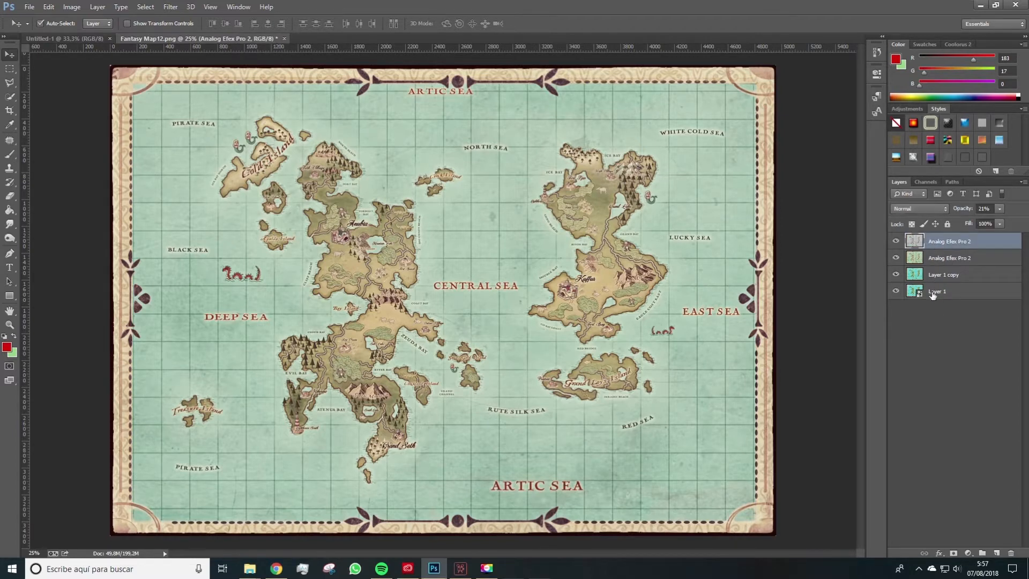
pyautogui.keyDown('shift'); pyautogui.click(933, 294); pyautogui.keyUp('shift')
pyautogui.rightClick(933, 294)
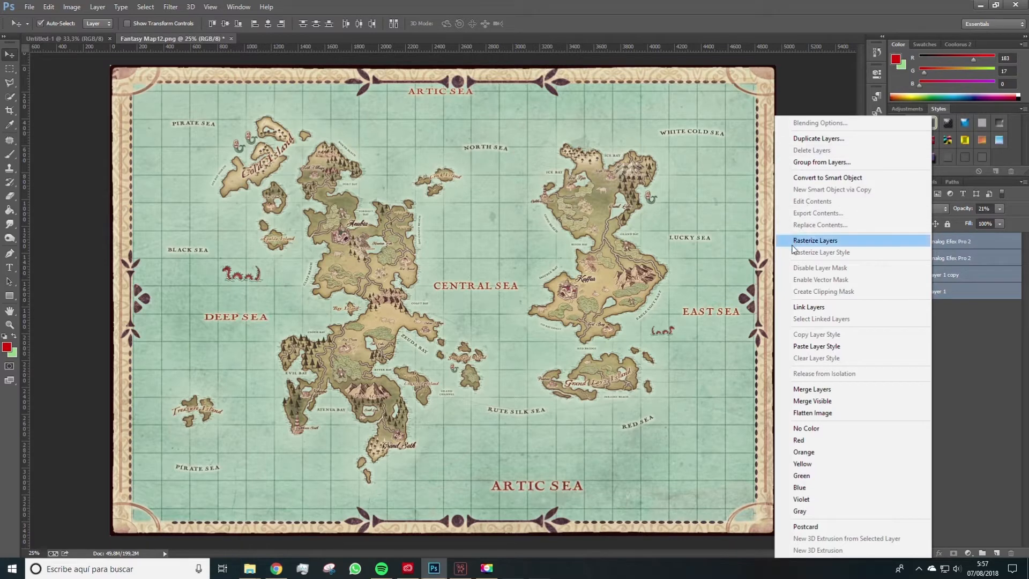
pyautogui.click(833, 178)
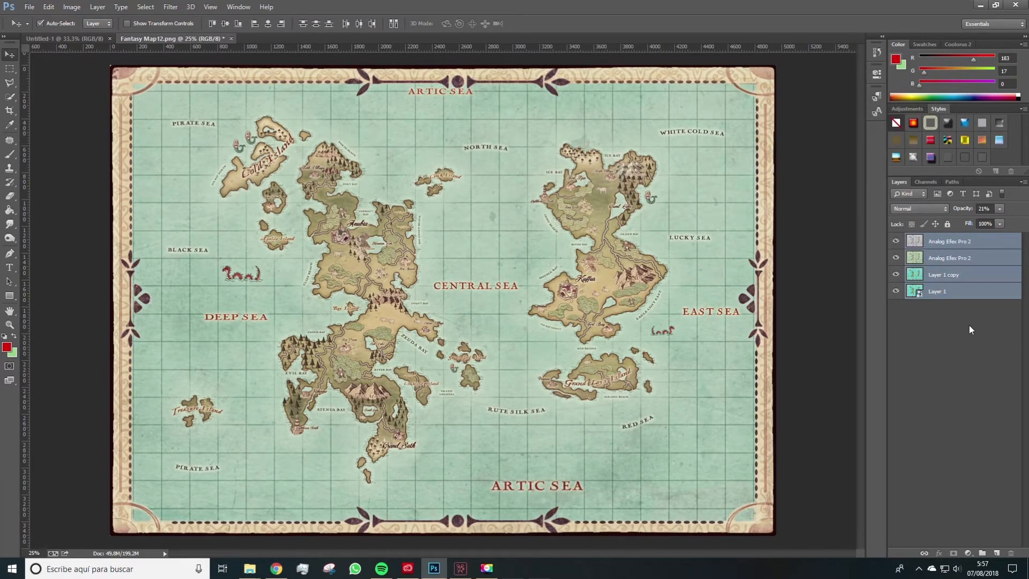